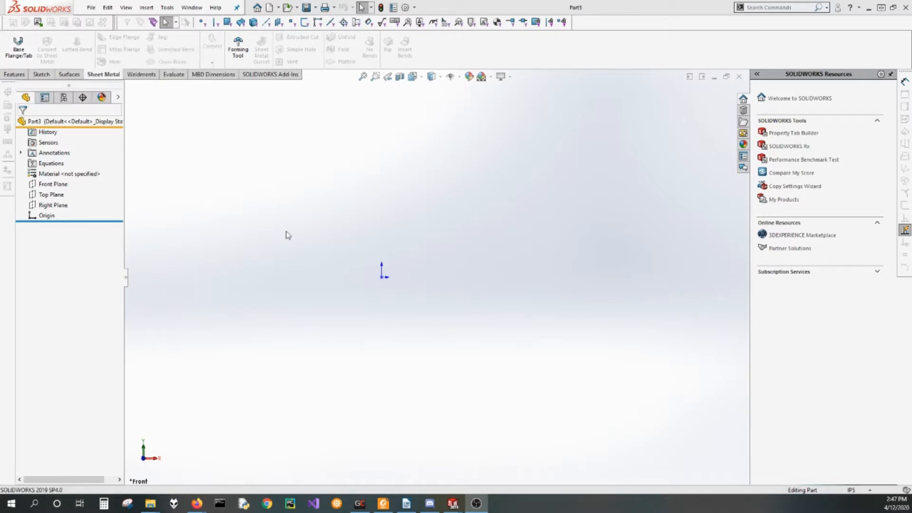
# Step: Examine the Battery Storage bracket in the full robot cad assembly, up close beside the frame rail
pyautogui.moveTo(452, 503)
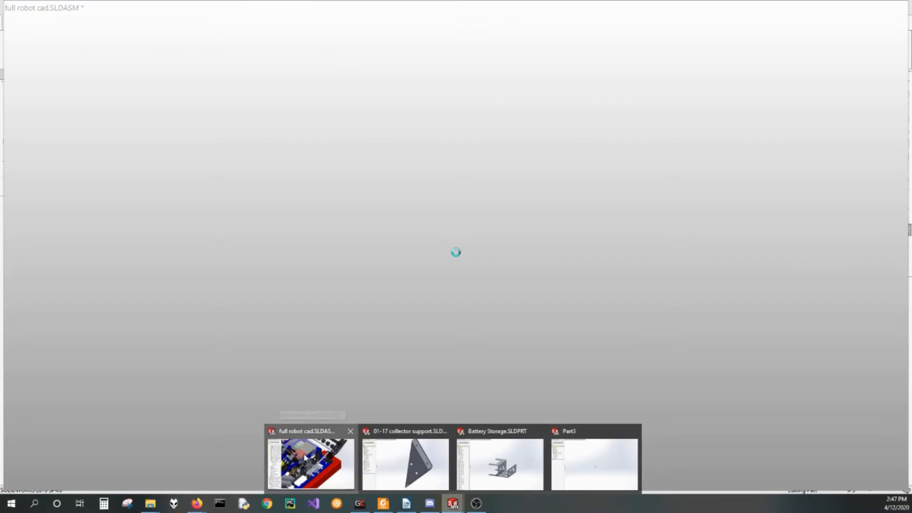
pyautogui.click(305, 457)
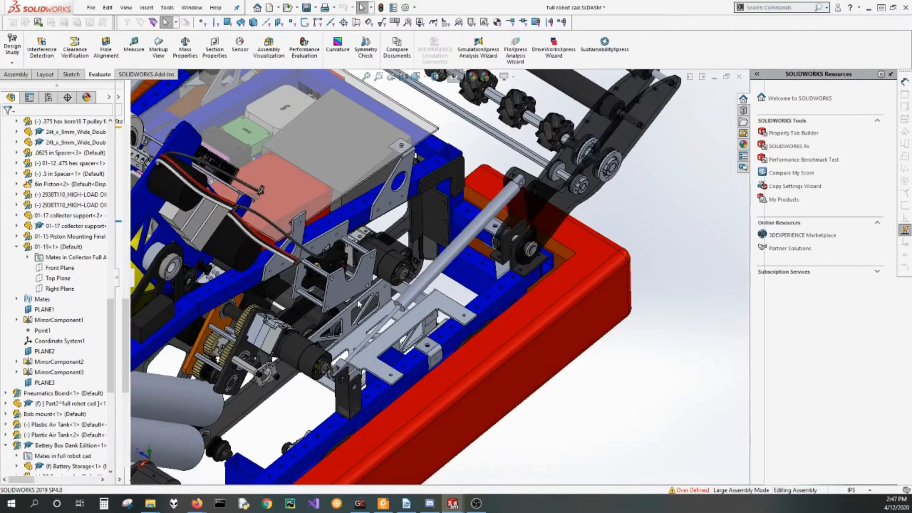
pyautogui.scroll(-2, 375, 314)
pyautogui.scroll(-2, 376, 314)
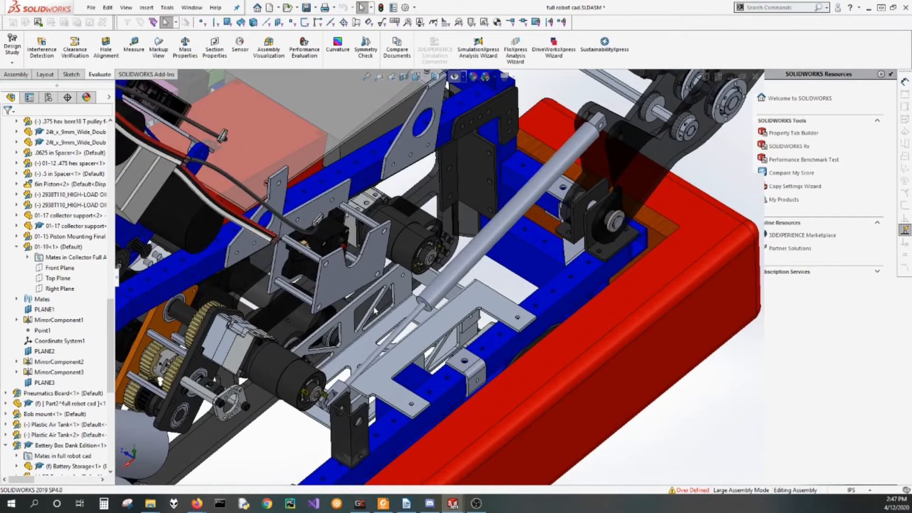
pyautogui.scroll(-2, 375, 310)
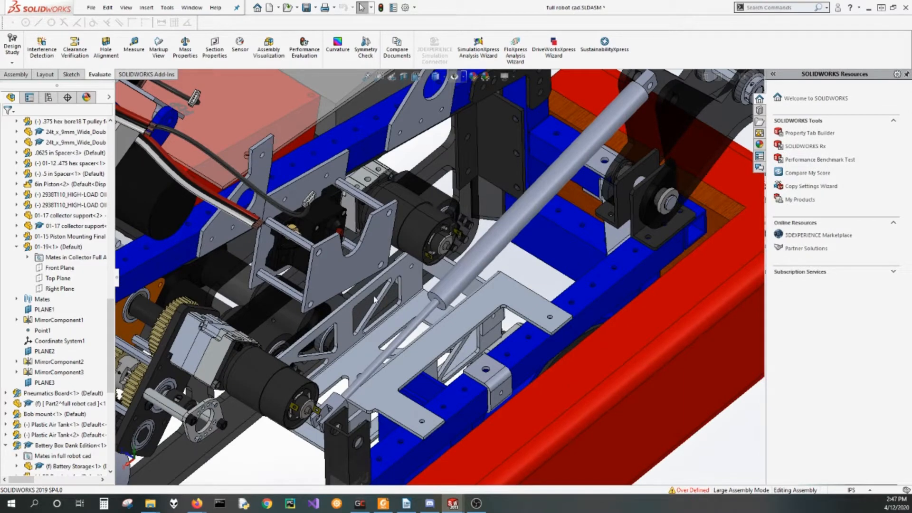
pyautogui.scroll(2, 371, 294)
pyautogui.scroll(1, 374, 316)
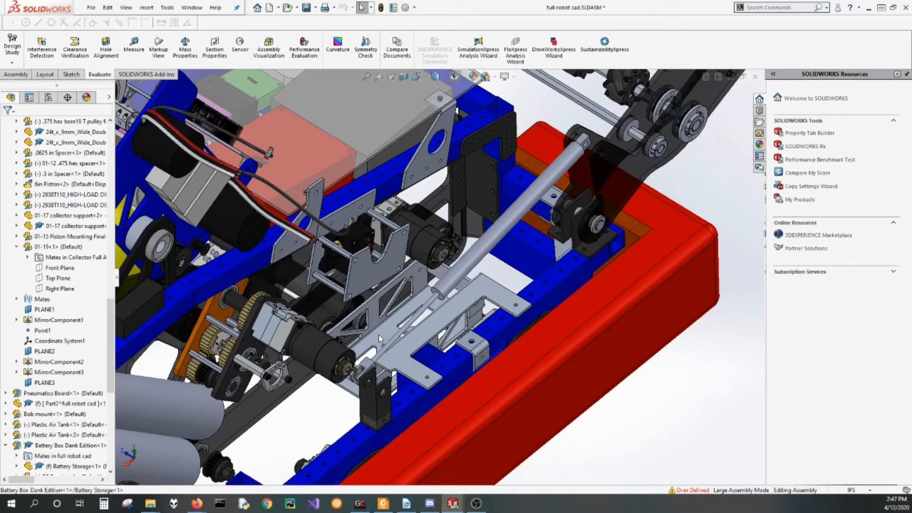
pyautogui.click(372, 353)
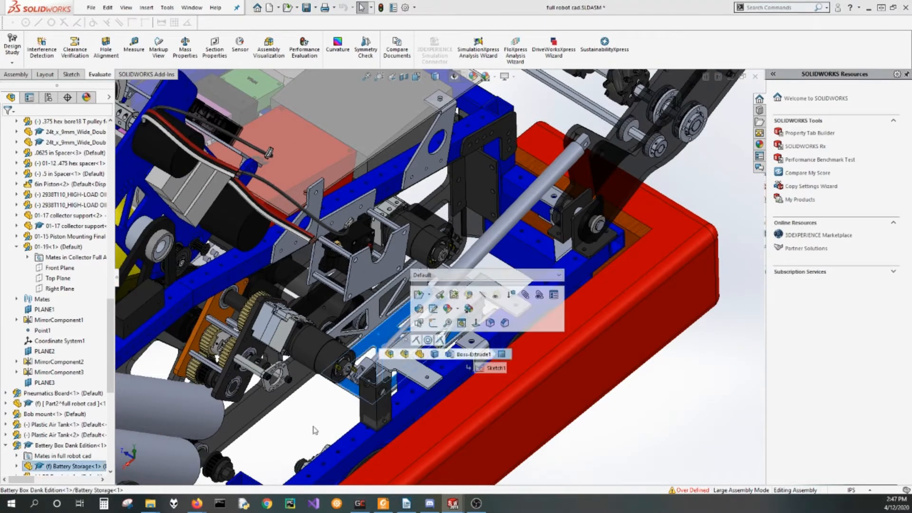
pyautogui.press('Escape')
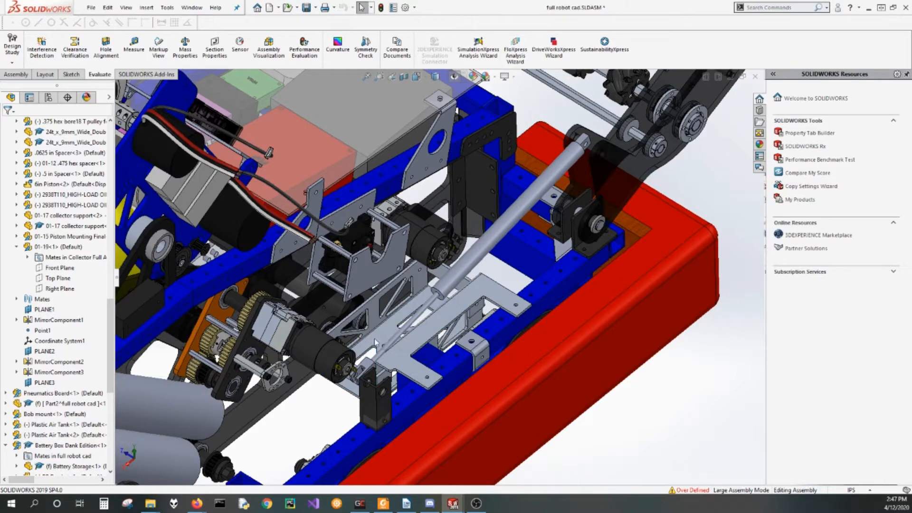
# Step: Examine the triangular 01-17 collector support on the robot frame and how it sits relative to the battery bracket
pyautogui.moveTo(502, 273); pyautogui.dragTo(572, 223, button='middle')
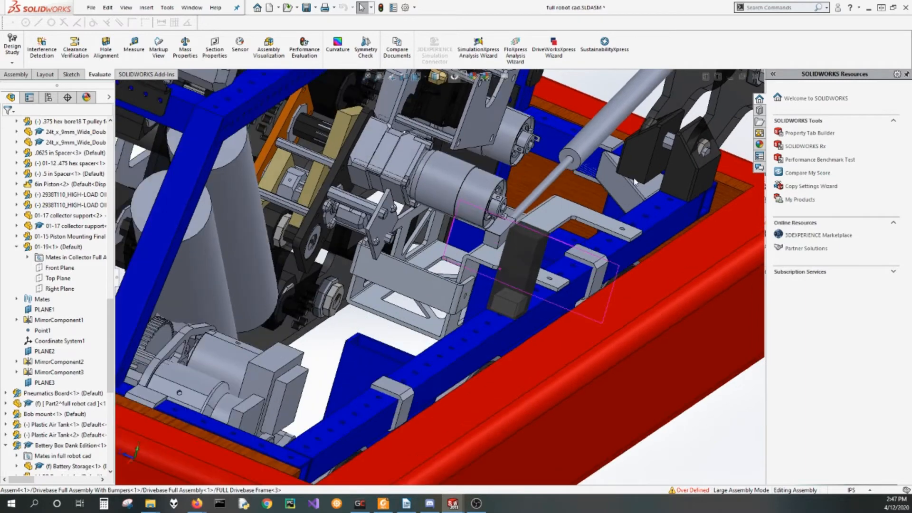
pyautogui.scroll(-3, 633, 181)
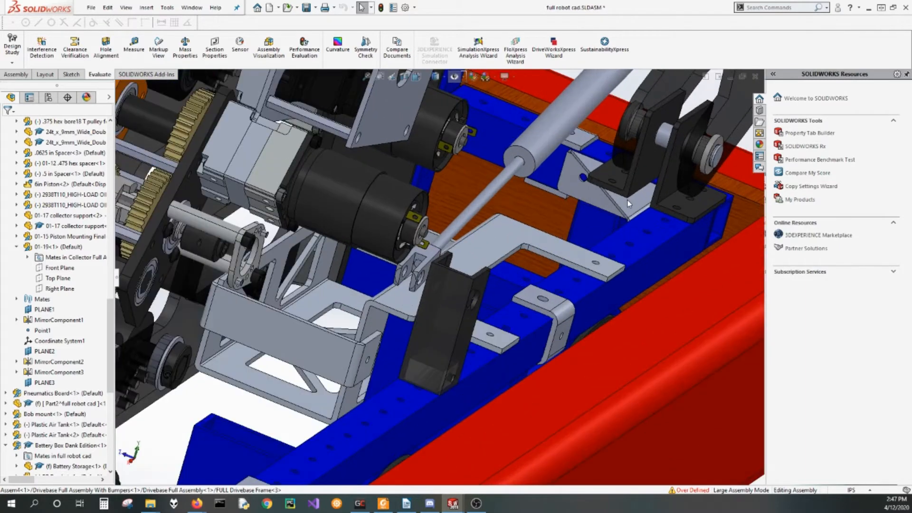
pyautogui.click(620, 191)
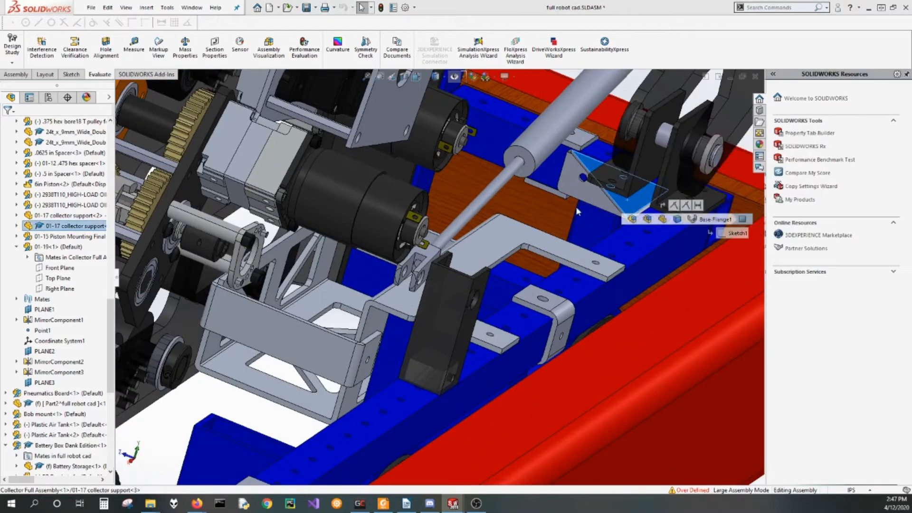
pyautogui.scroll(3, 574, 205)
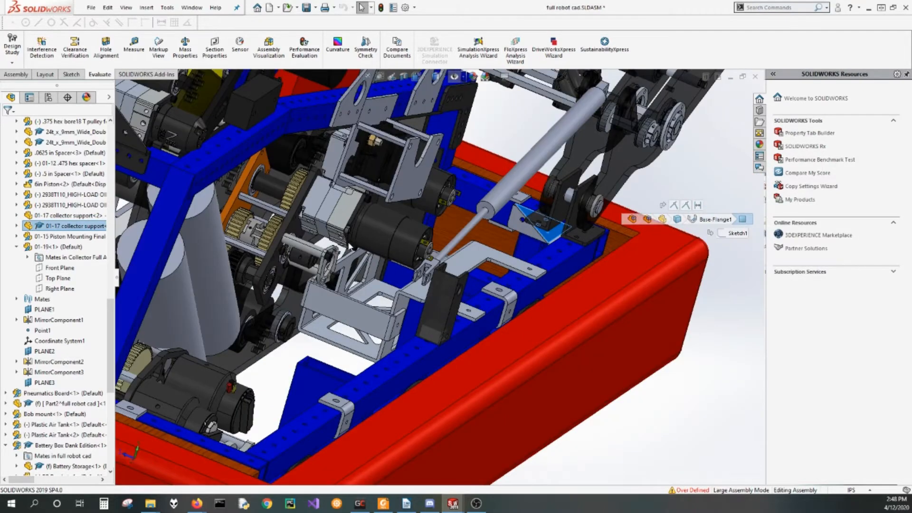
pyautogui.moveTo(342, 278); pyautogui.dragTo(346, 272, button='middle')
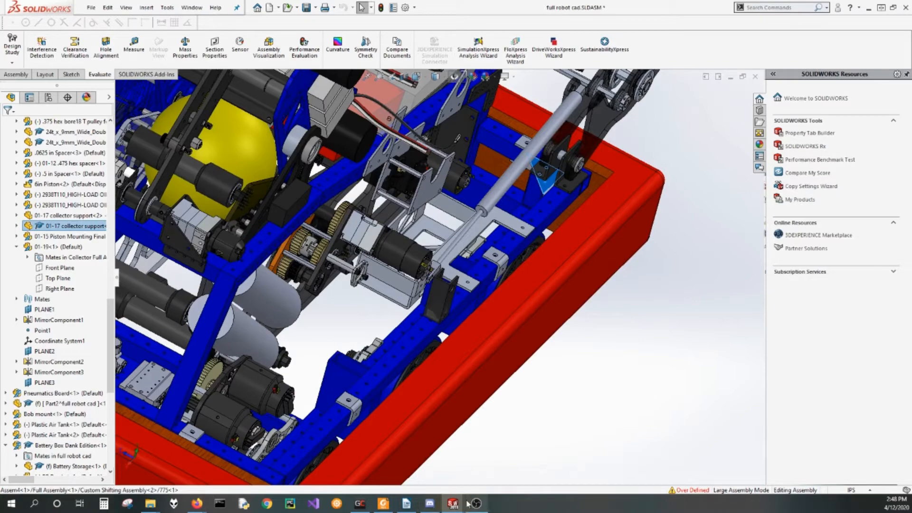
# Step: Switch to the Battery Storage part and inspect its bent sheet-metal shape from the side
pyautogui.moveTo(454, 507)
pyautogui.click(477, 464)
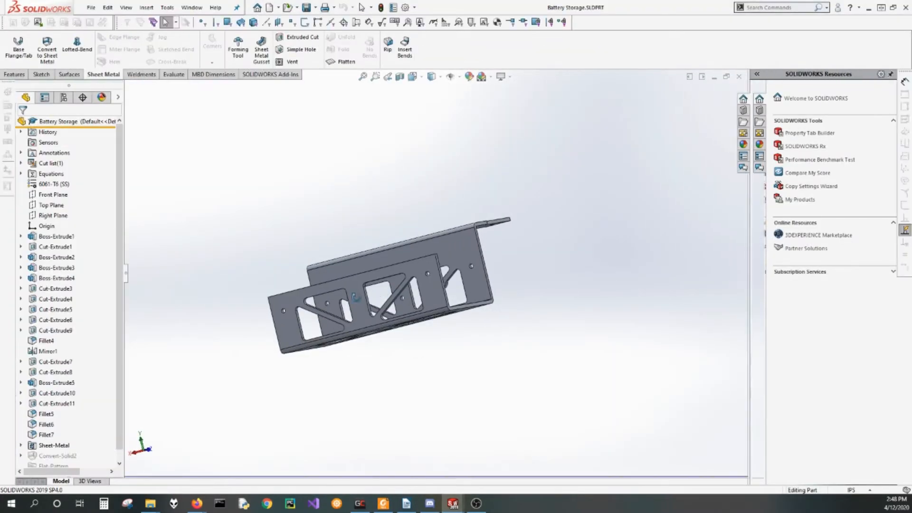
pyautogui.moveTo(302, 334); pyautogui.dragTo(356, 285, button='middle')
pyautogui.scroll(-4, 350, 272)
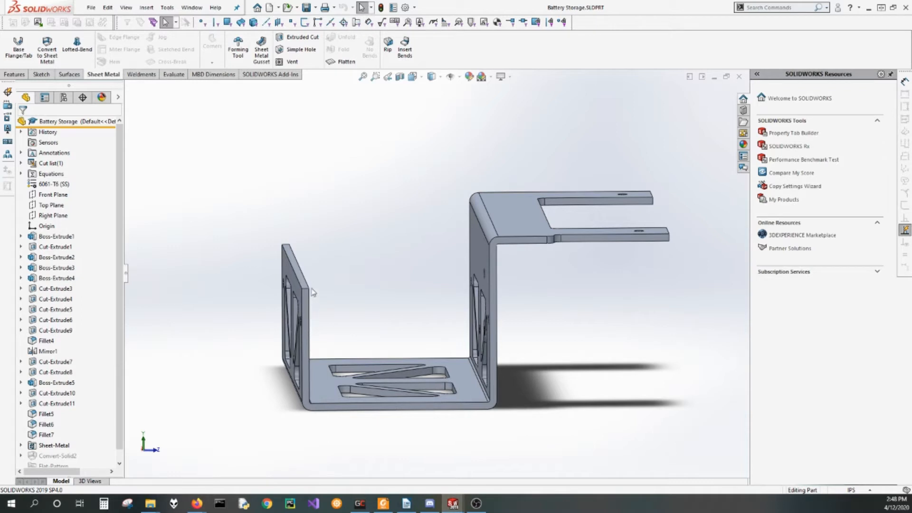
pyautogui.scroll(2, 421, 248)
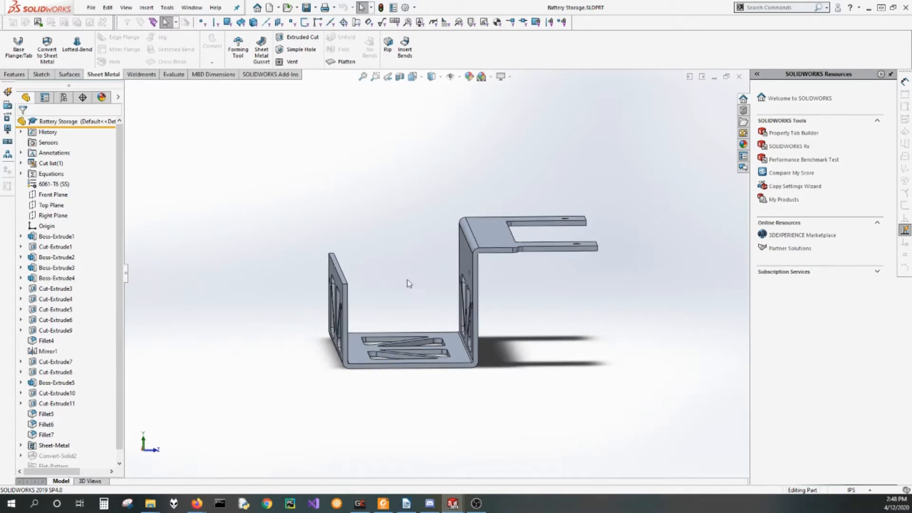
# Step: Switch to the empty Part3 and start a sketch on the Front Plane
pyautogui.moveTo(468, 491)
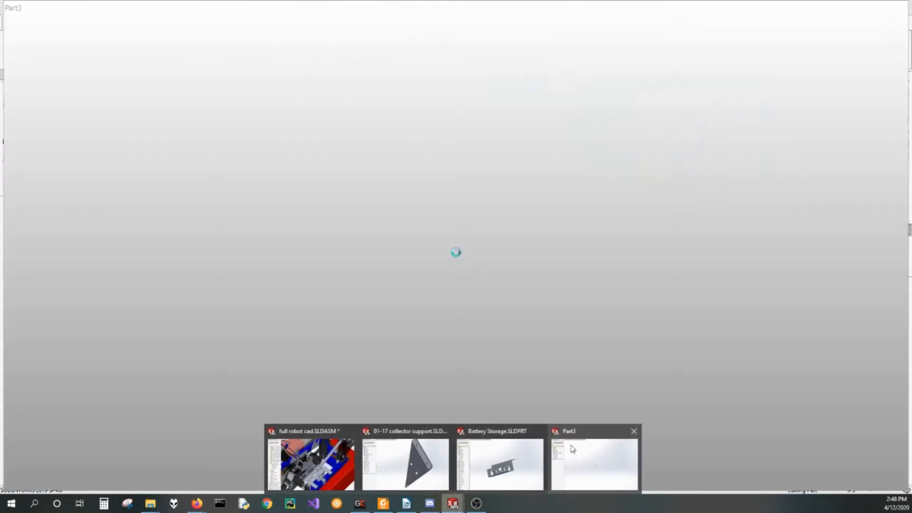
pyautogui.click(570, 448)
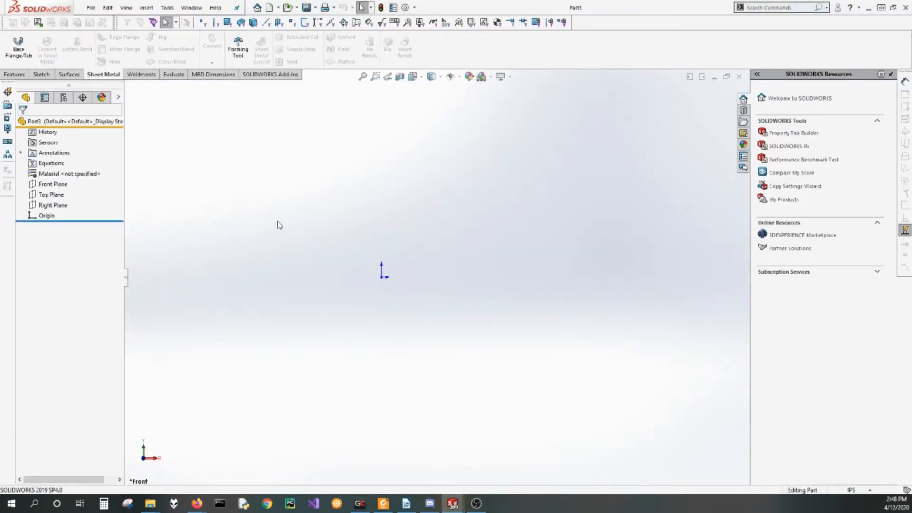
pyautogui.click(66, 184)
pyautogui.click(63, 170)
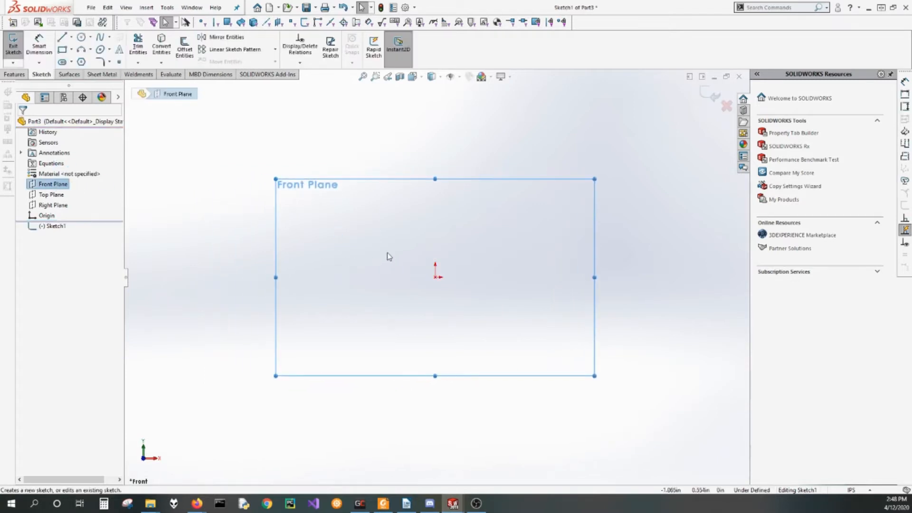
# Step: Sketch an open four-line profile from the origin: about 1.27 in horizontally left, then vertically down, horizontally left and vertically up
pyautogui.press('s')
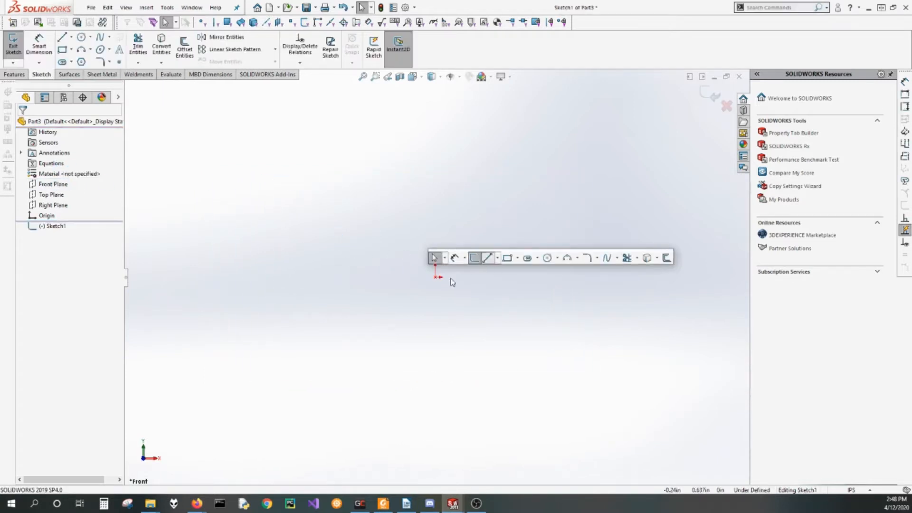
pyautogui.click(487, 258)
pyautogui.moveTo(435, 277); pyautogui.dragTo(377, 276)
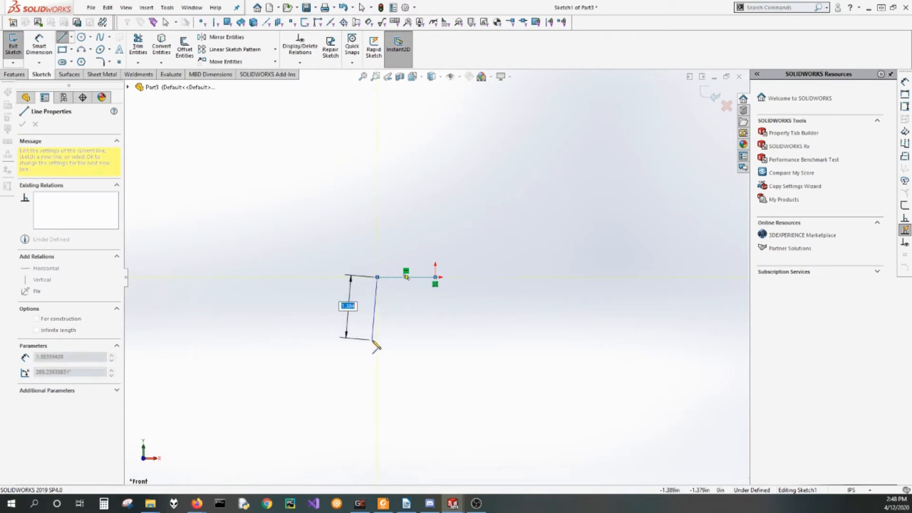
pyautogui.click(378, 343)
pyautogui.click(316, 343)
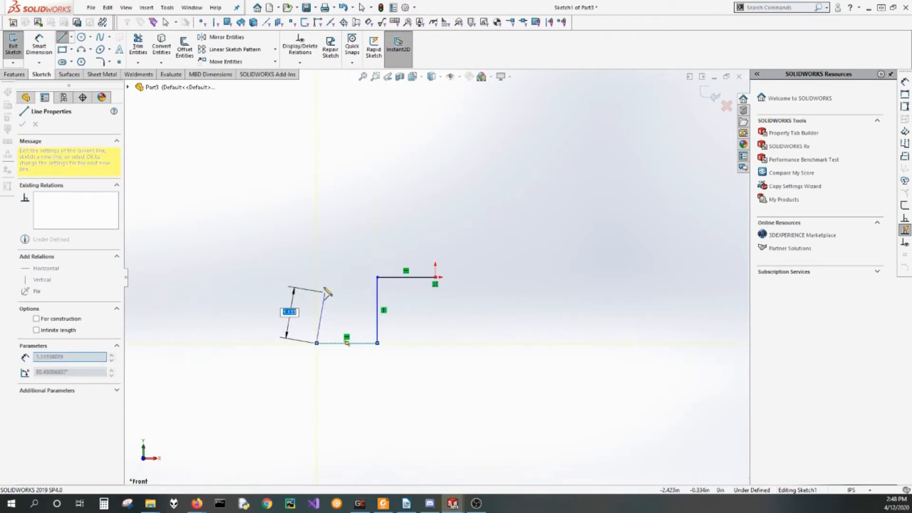
pyautogui.click(317, 277)
pyautogui.press('Escape')
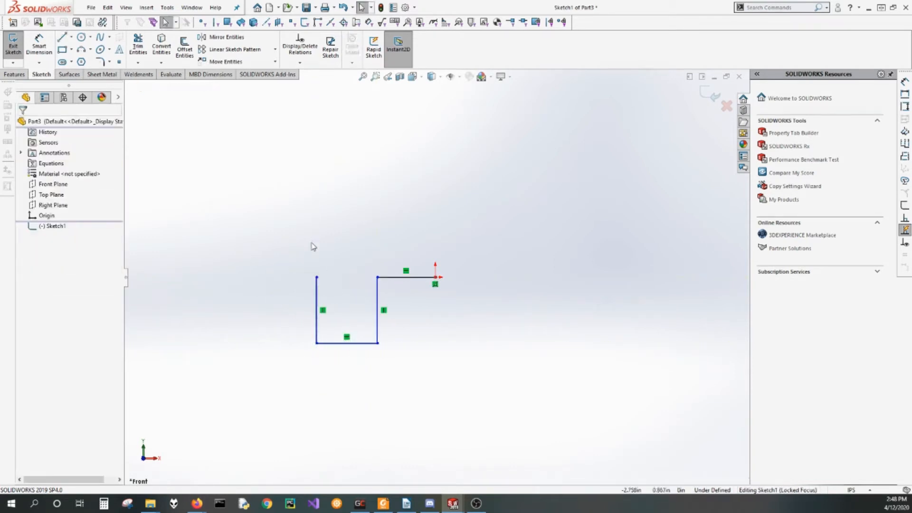
# Step: Dimension the upper horizontal line starting at the origin to 3.125 in
pyautogui.press('s')
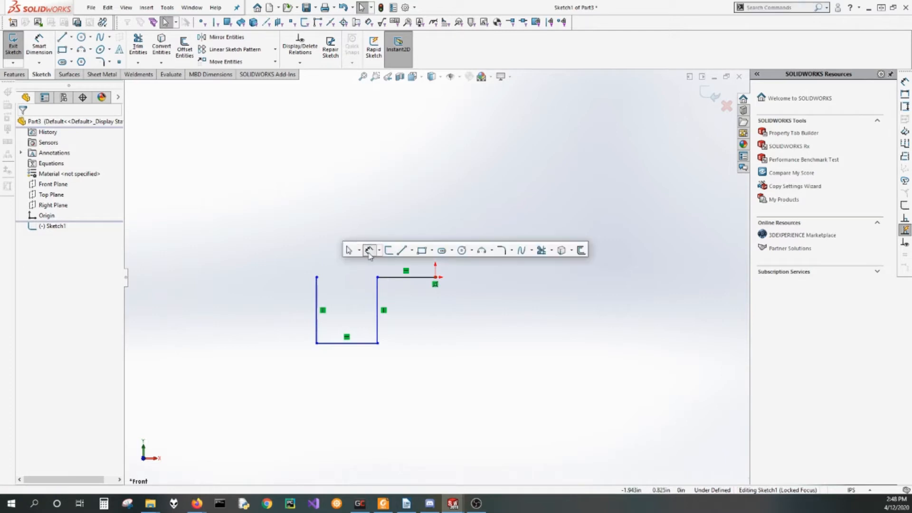
pyautogui.click(368, 252)
pyautogui.click(407, 278)
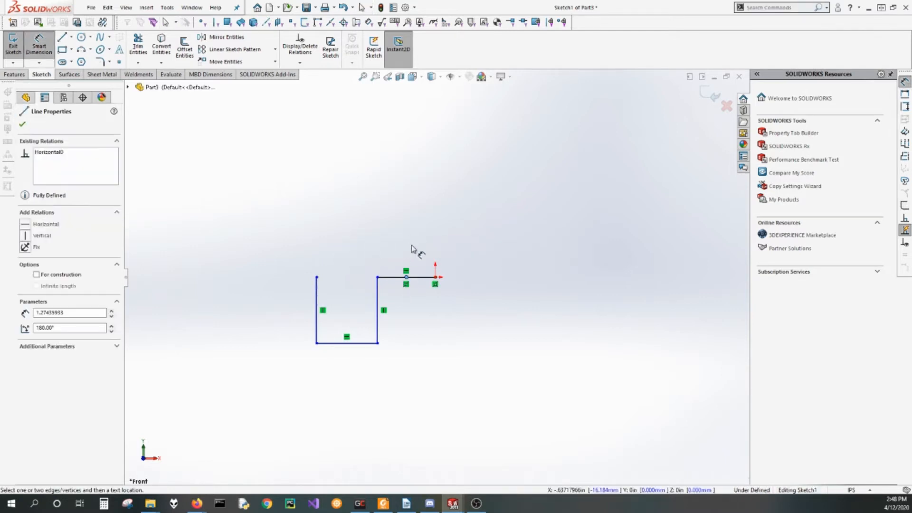
pyautogui.click(420, 279)
pyautogui.click(420, 280)
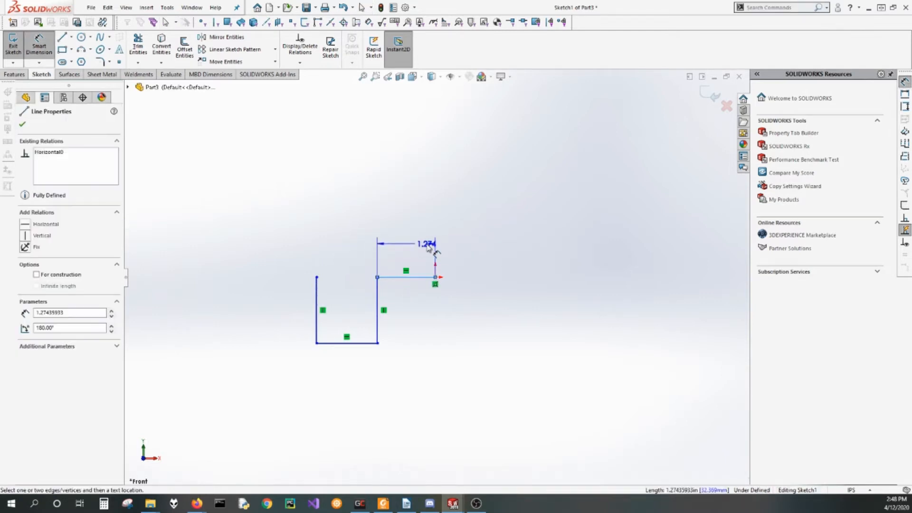
pyautogui.click(502, 278)
pyautogui.write('3.125')
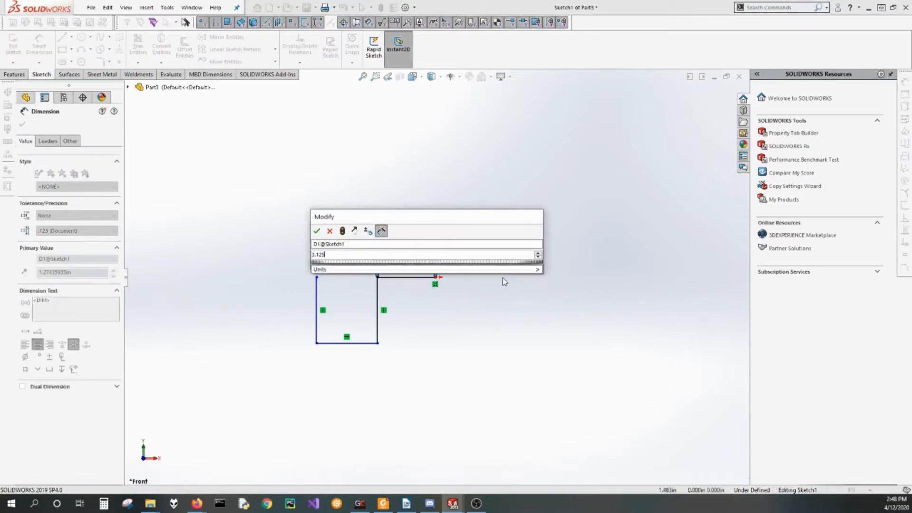
pyautogui.press('Return')
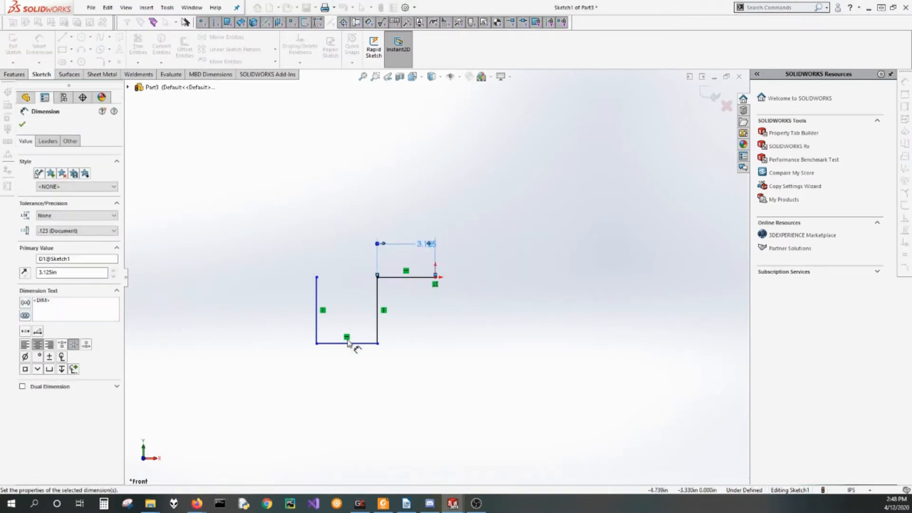
# Step: Dimension the profile's bottom horizontal line to 3.125 in
pyautogui.click(348, 343)
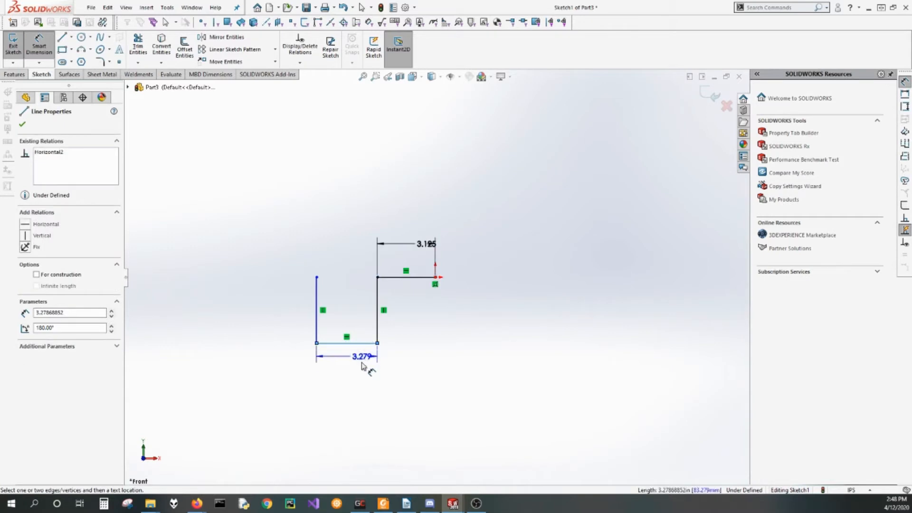
pyautogui.click(360, 367)
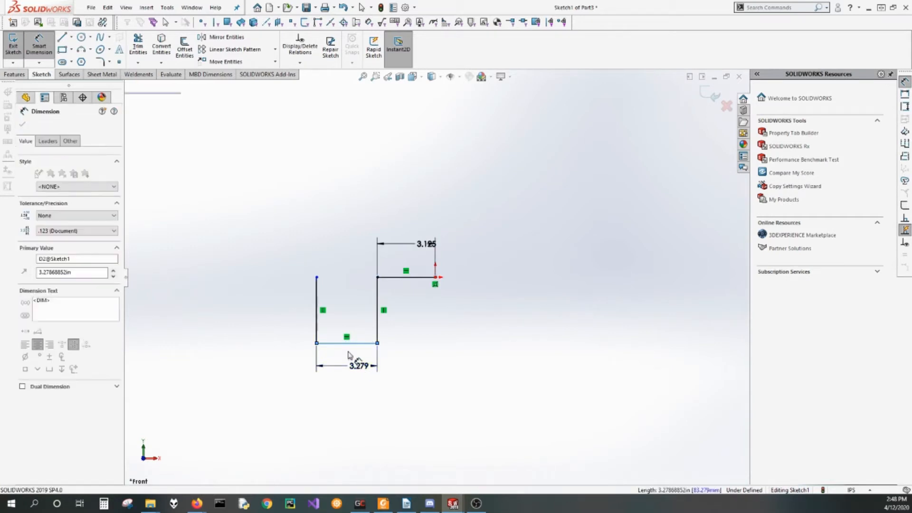
pyautogui.write('4.5')
pyautogui.press('Return')
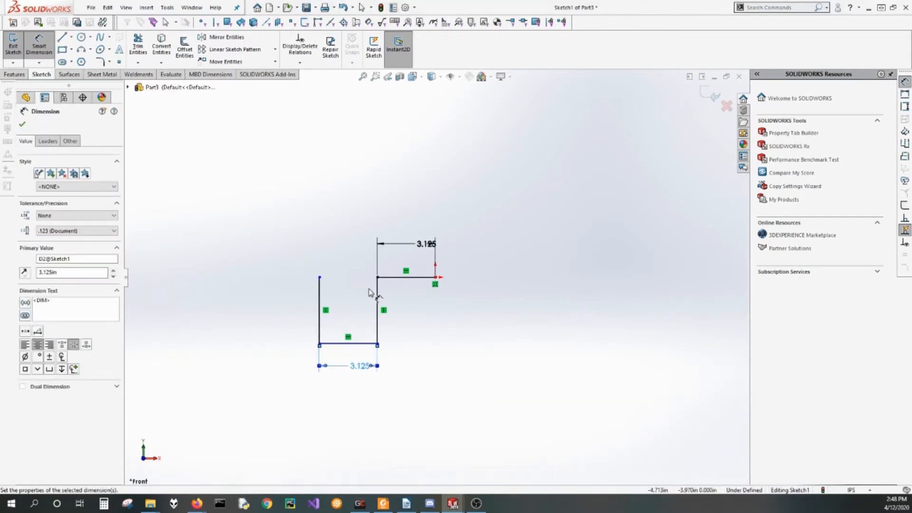
# Step: Dimension the profile's left vertical line to 2 in
pyautogui.click(319, 309)
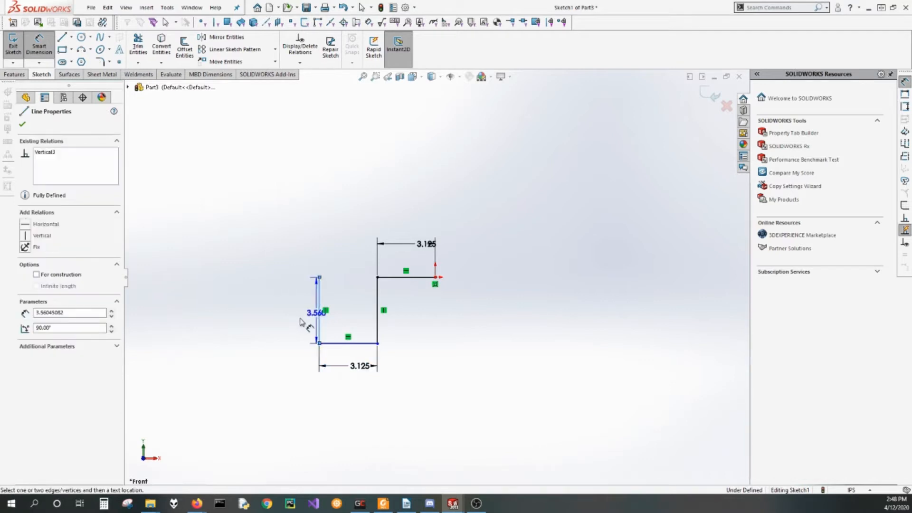
pyautogui.click(295, 321)
pyautogui.doubleClick(295, 320)
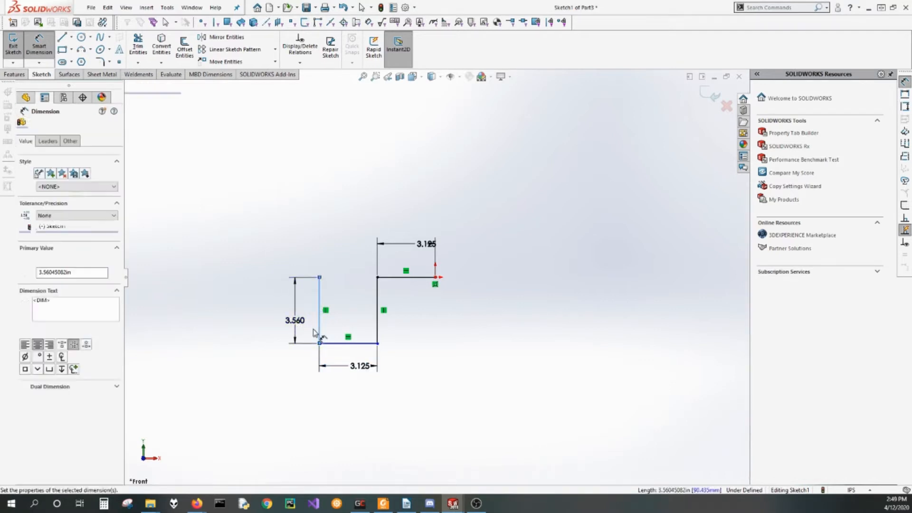
pyautogui.write('2')
pyautogui.press('Return')
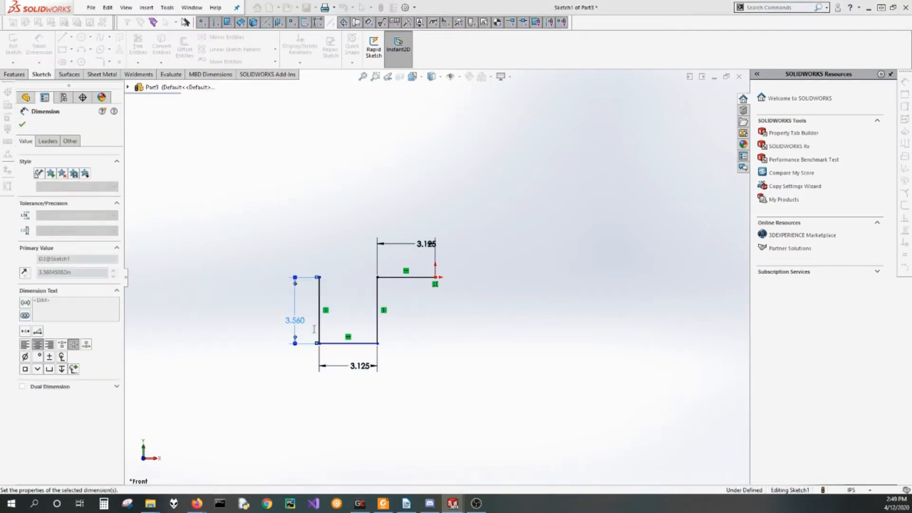
pyautogui.press('Escape')
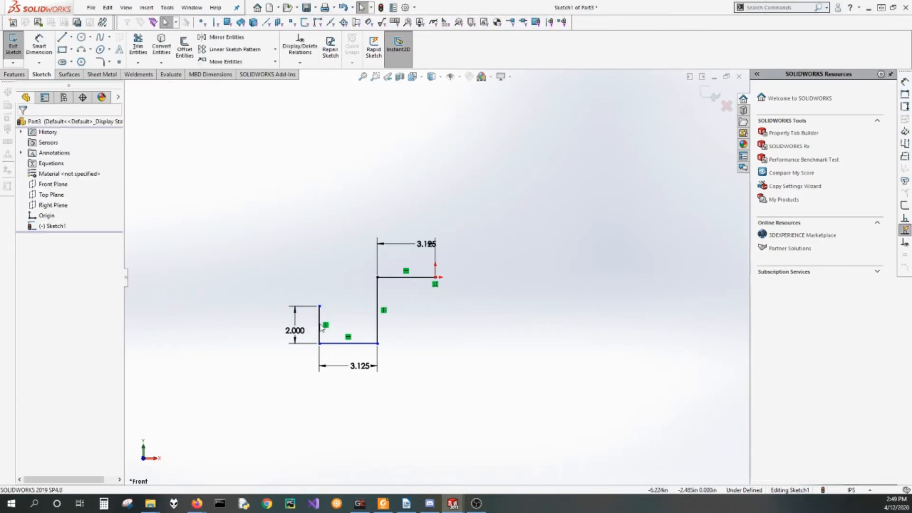
# Step: Make the profile's two vertical lines equal in length
pyautogui.click(378, 313)
pyautogui.keyDown('ctrl'); pyautogui.click(319, 321); pyautogui.keyUp('ctrl')
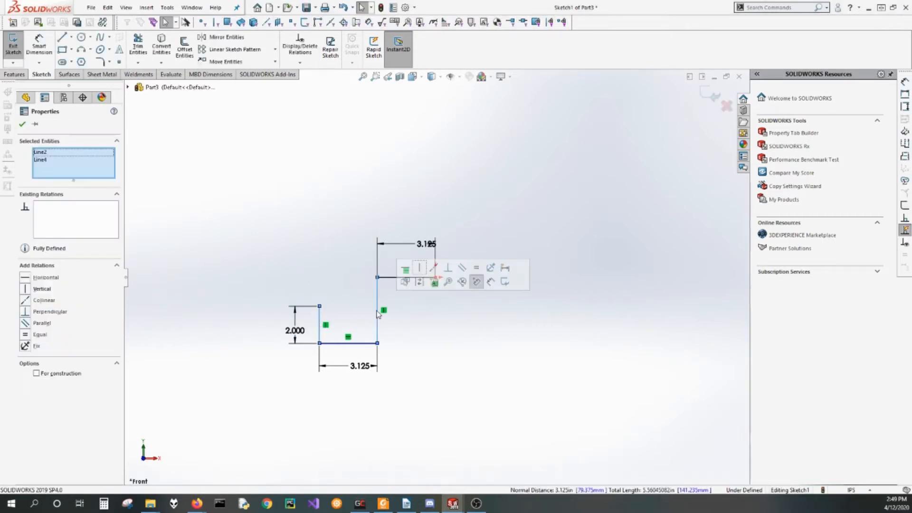
pyautogui.click(476, 267)
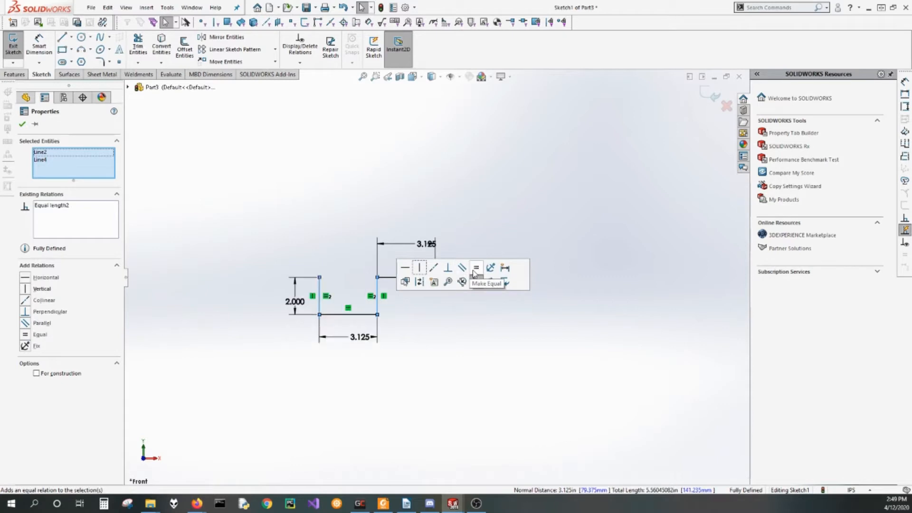
pyautogui.click(330, 209)
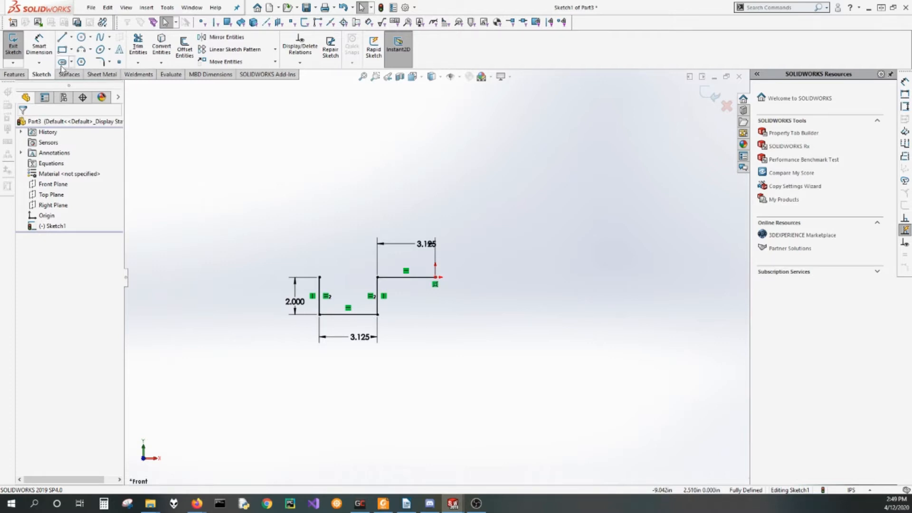
# Step: Start a sheet-metal Base Flange from the open profile and reverse the thickness direction
pyautogui.click(107, 77)
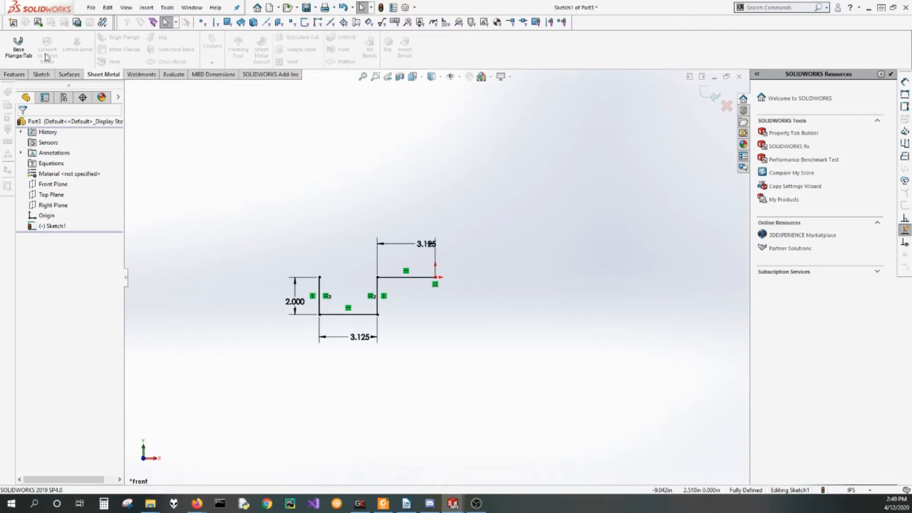
pyautogui.click(22, 47)
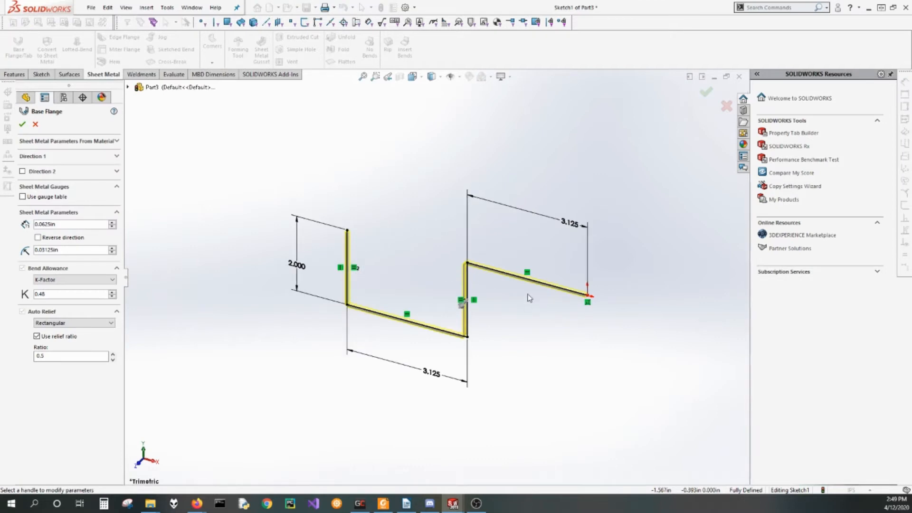
pyautogui.scroll(-4, 446, 266)
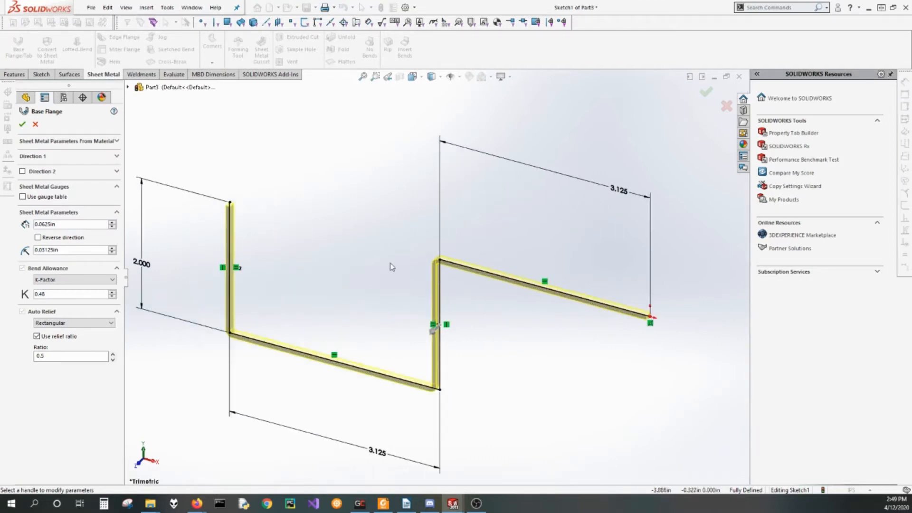
pyautogui.moveTo(387, 264); pyautogui.dragTo(412, 204, button='middle')
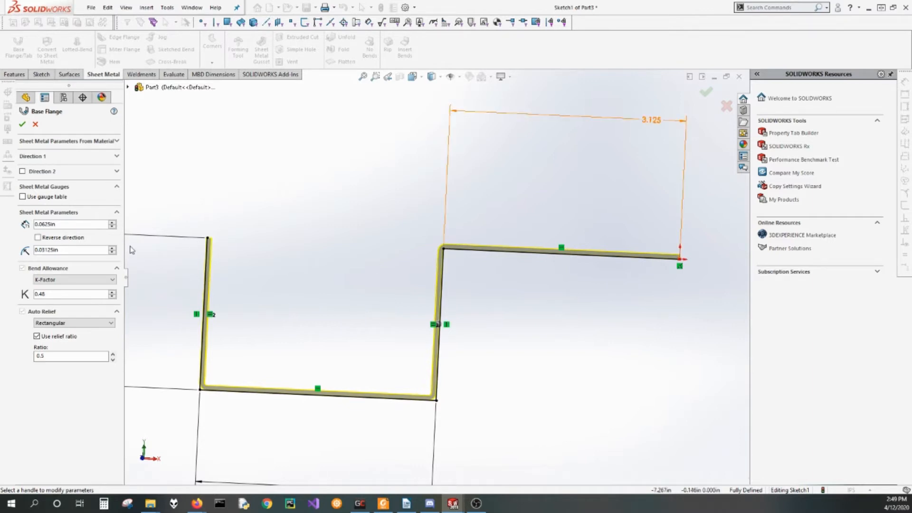
pyautogui.scroll(1, 257, 248)
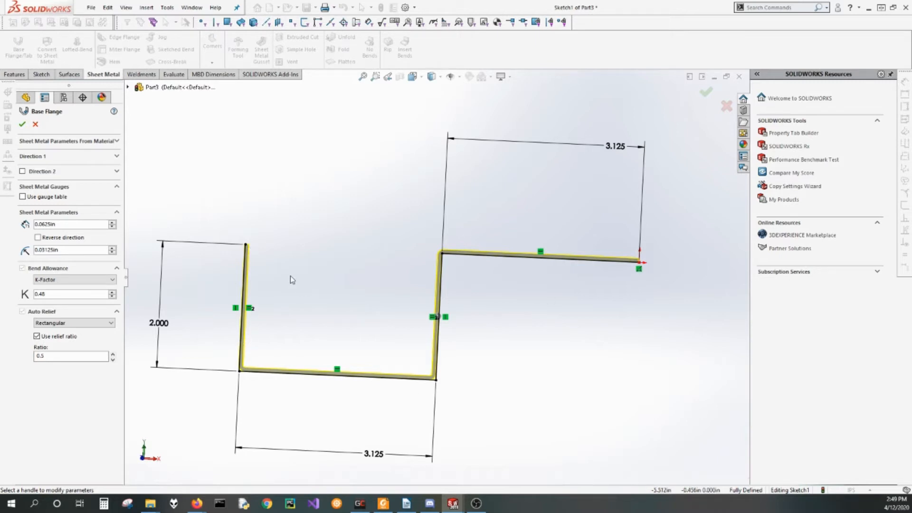
pyautogui.moveTo(290, 277)
pyautogui.mouseDown(button='middle')
pyautogui.moveTo(271, 255)
pyautogui.moveTo(291, 264)
pyautogui.moveTo(309, 253)
pyautogui.moveTo(309, 272)
pyautogui.mouseUp(button='middle')
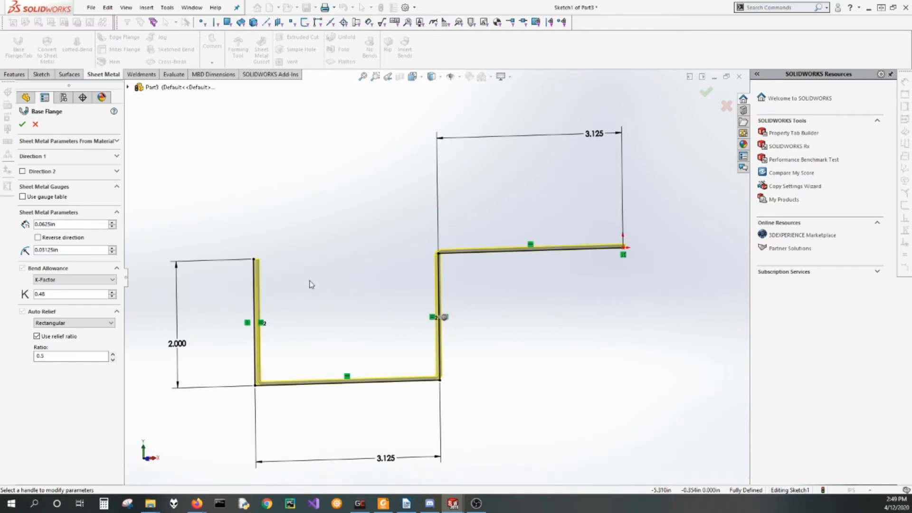
pyautogui.moveTo(294, 302)
pyautogui.mouseDown(button='middle')
pyautogui.moveTo(275, 277)
pyautogui.moveTo(271, 312)
pyautogui.mouseUp(button='middle')
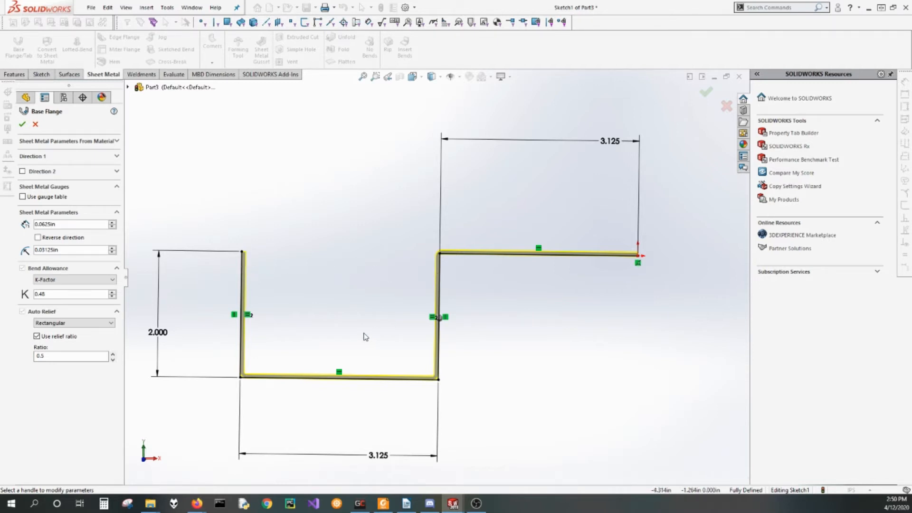
pyautogui.click(374, 457)
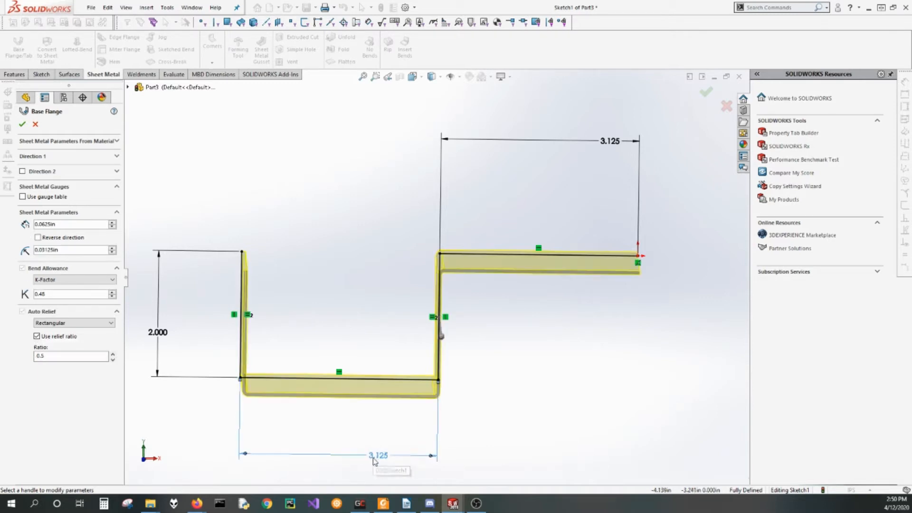
pyautogui.moveTo(267, 320); pyautogui.dragTo(261, 293, button='middle')
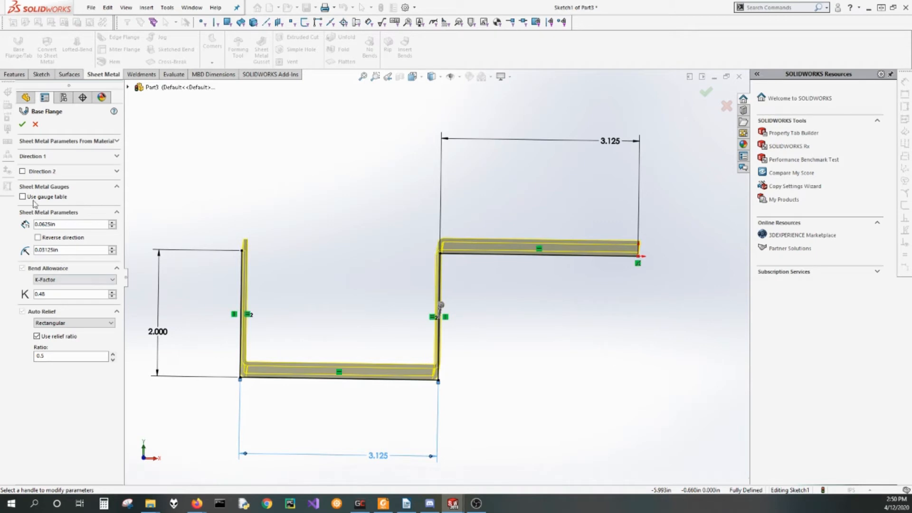
pyautogui.click(38, 238)
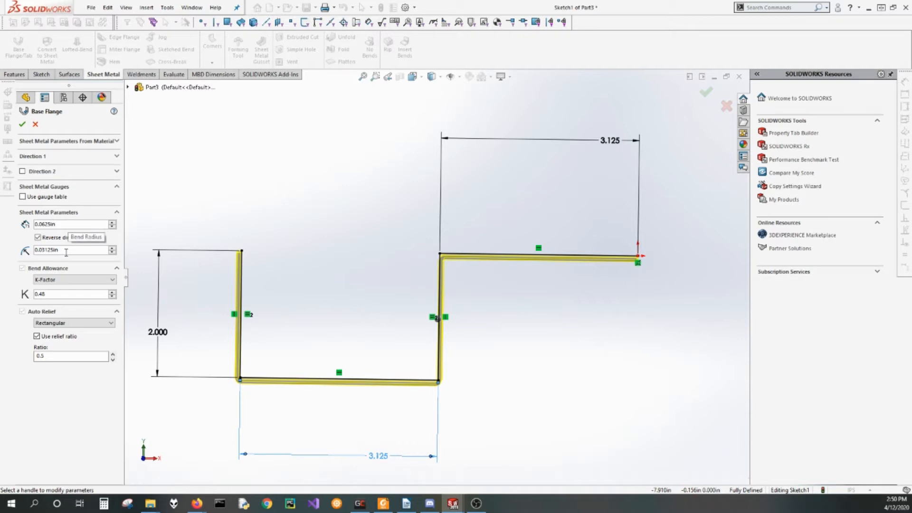
pyautogui.moveTo(245, 360); pyautogui.dragTo(227, 391, button='middle')
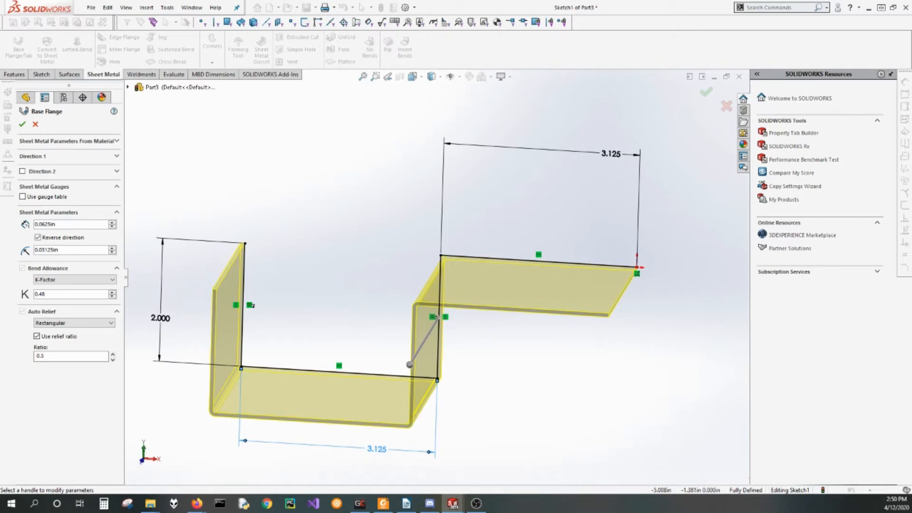
pyautogui.hotkey('alt', 'Tab')
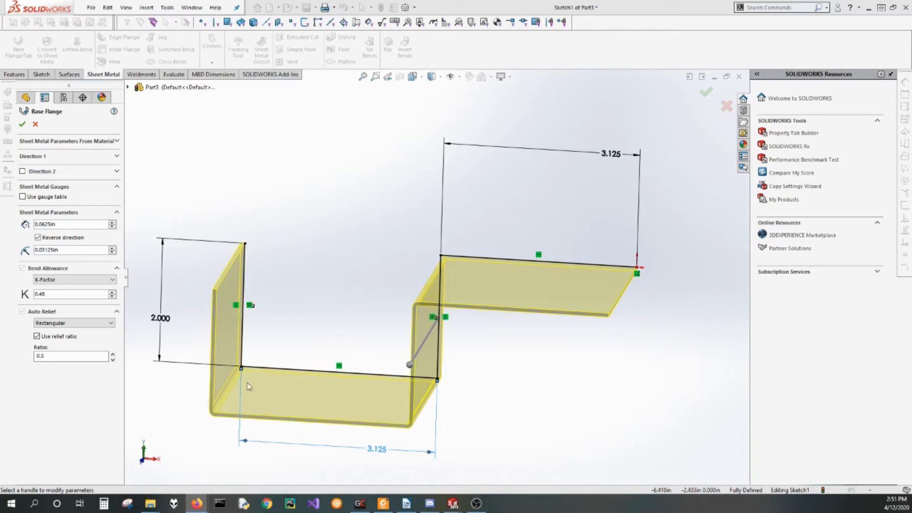
pyautogui.scroll(-2, 247, 383)
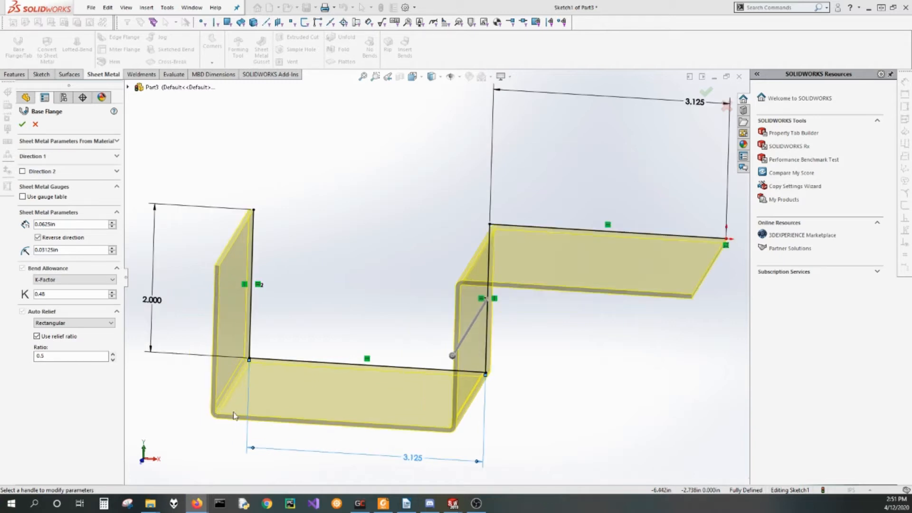
pyautogui.scroll(-1, 227, 404)
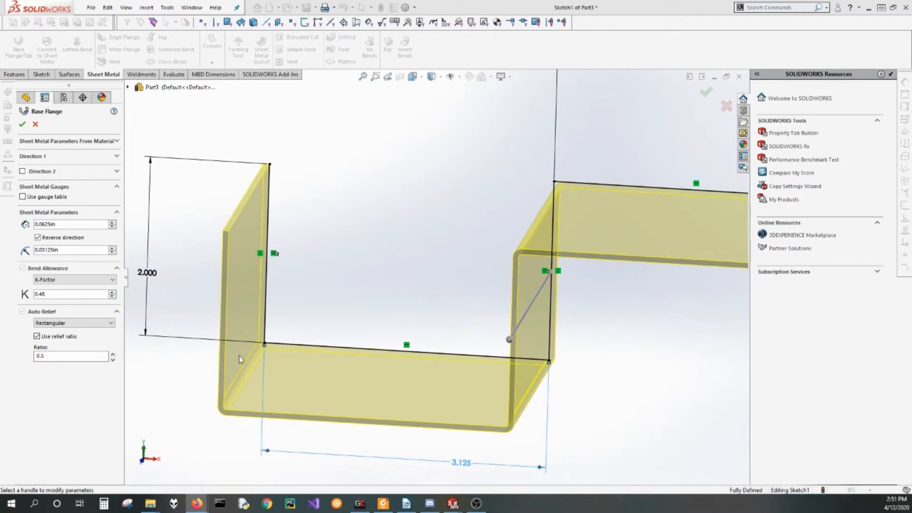
pyautogui.moveTo(239, 355)
pyautogui.mouseDown(button='middle')
pyautogui.moveTo(249, 345)
pyautogui.moveTo(255, 361)
pyautogui.mouseUp(button='middle')
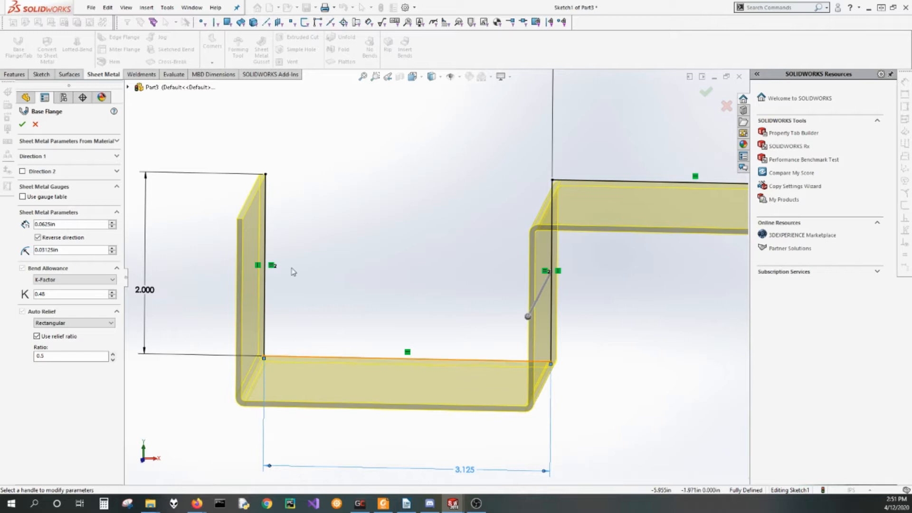
pyautogui.scroll(2, 325, 251)
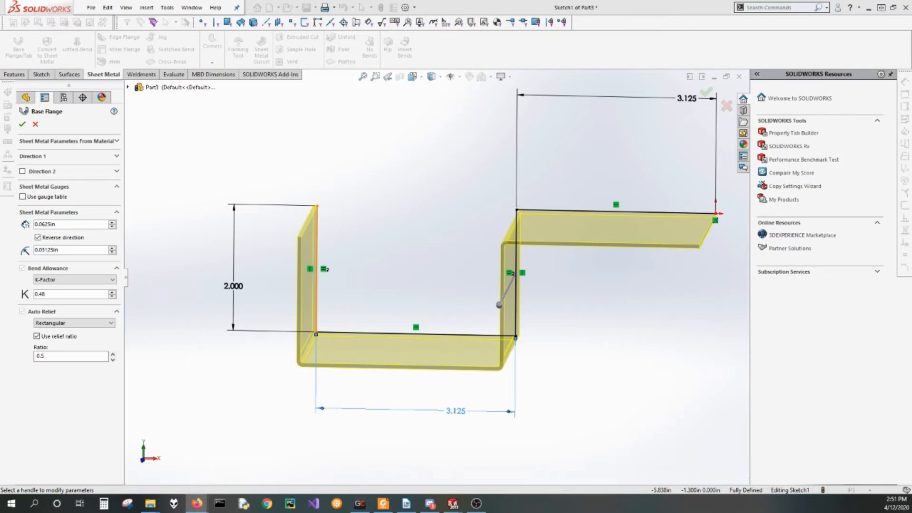
# Step: Switch to the EES-01 document in Google Docs and examine the table of maximum sheet thickness by bend radius and aluminium alloy
pyautogui.click(196, 503)
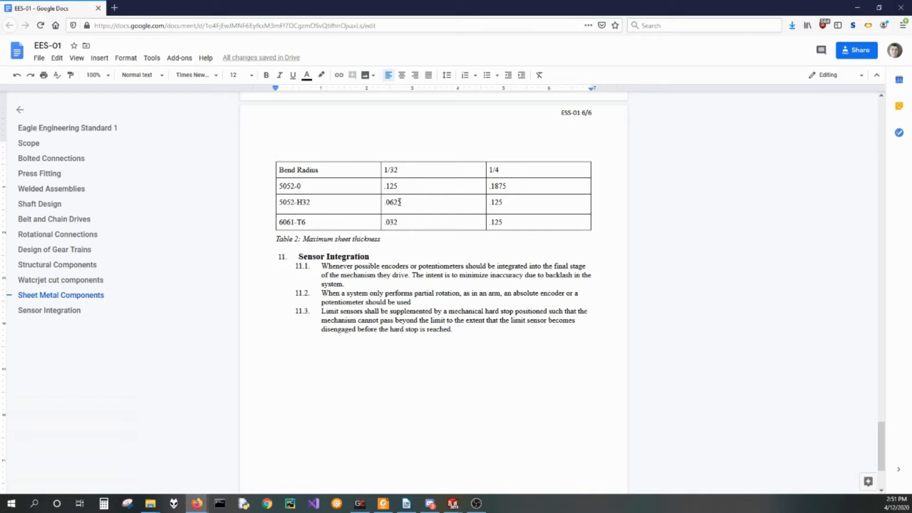
pyautogui.click(400, 169)
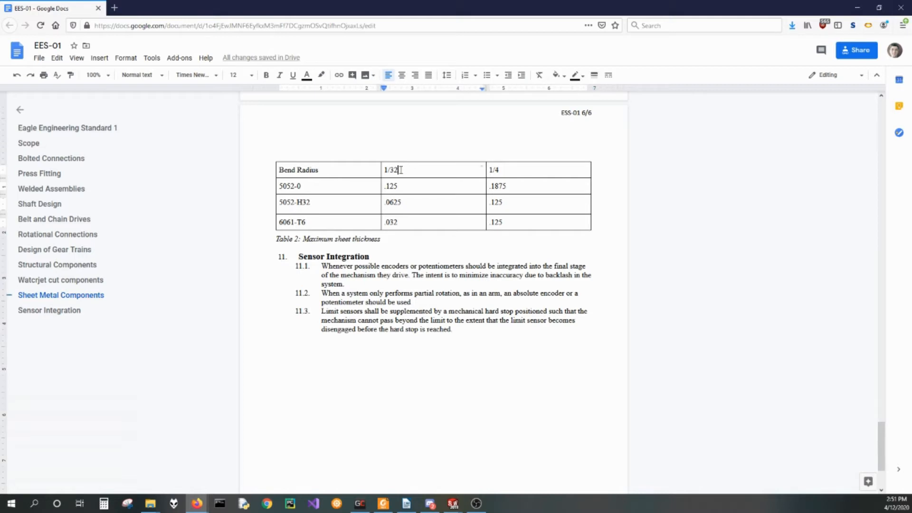
pyautogui.click(489, 170)
pyautogui.click(404, 190)
pyautogui.moveTo(310, 202)
pyautogui.mouseDown()
pyautogui.moveTo(284, 207)
pyautogui.moveTo(300, 206)
pyautogui.mouseUp()
pyautogui.click(317, 224)
pyautogui.moveTo(443, 1); pyautogui.dragTo(0, 257)
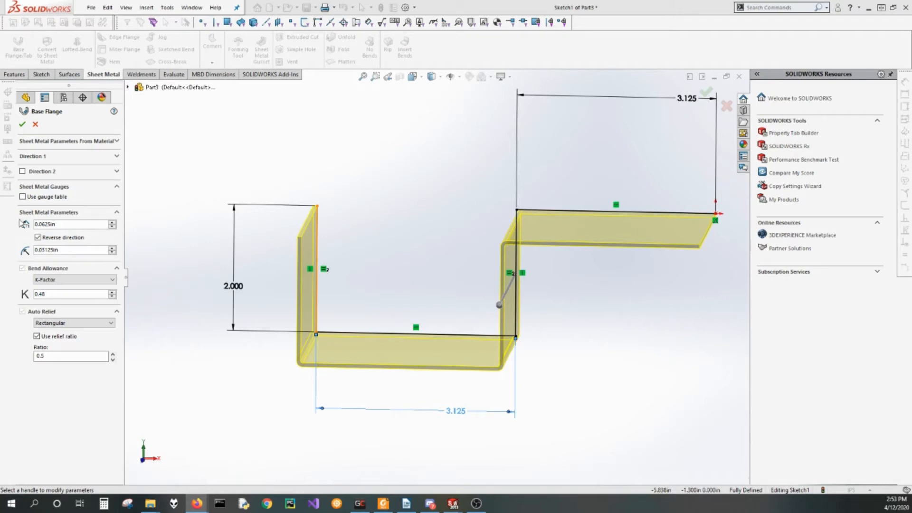
# Step: Set the base flange's sheet thickness to 0.125 in
pyautogui.click(67, 224)
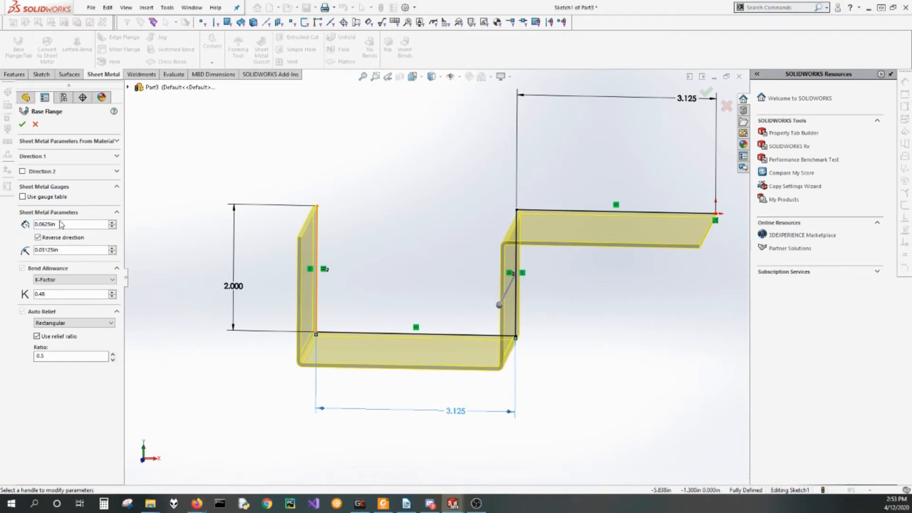
pyautogui.moveTo(61, 224); pyautogui.dragTo(26, 227)
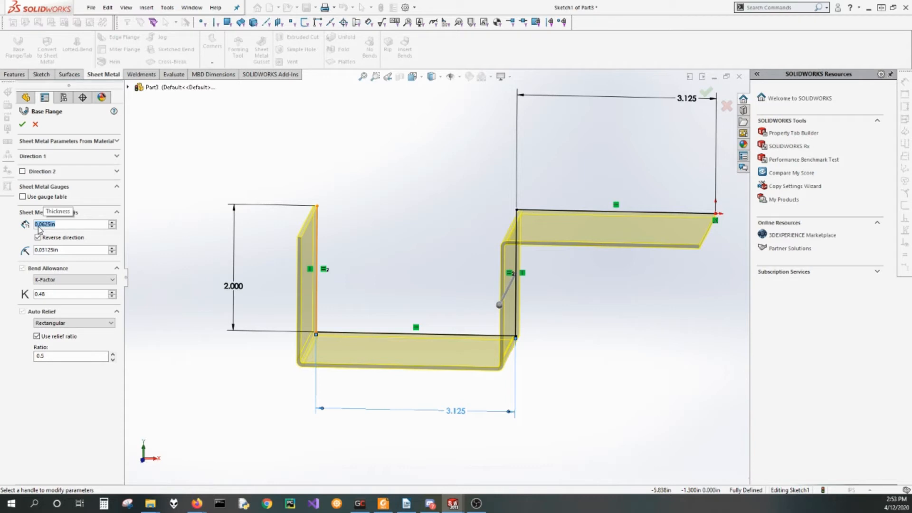
pyautogui.write('.125')
pyautogui.press('Return')
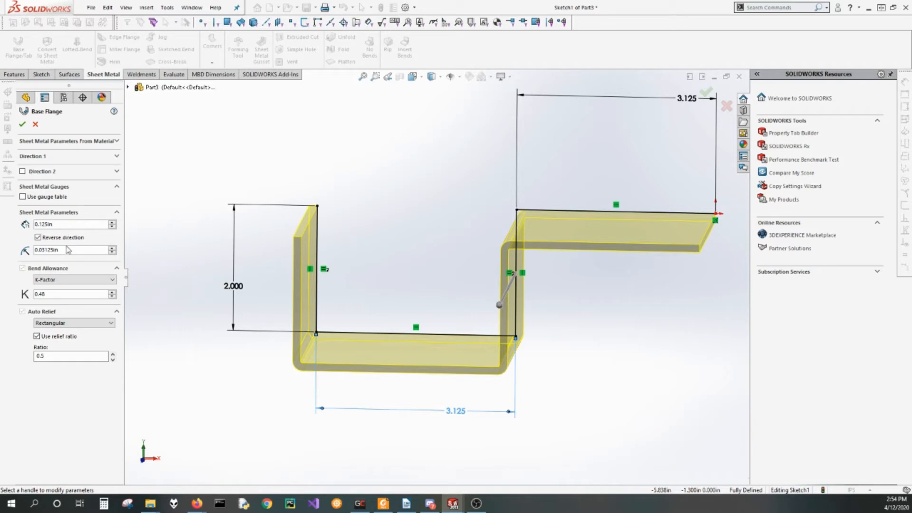
# Step: Accept the base flange to create the bent sheet-metal body
pyautogui.moveTo(77, 251); pyautogui.dragTo(29, 257)
pyautogui.click(113, 238)
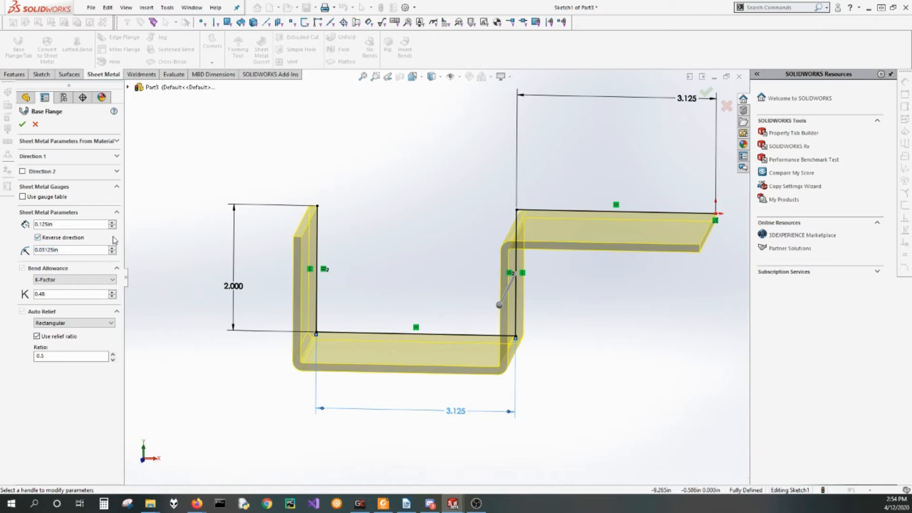
pyautogui.click(53, 240)
pyautogui.scroll(1, 364, 264)
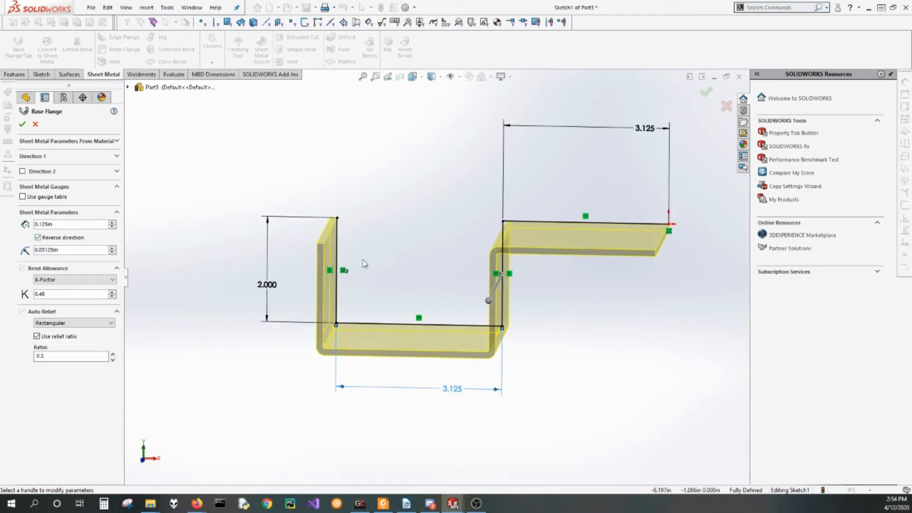
pyautogui.moveTo(388, 253); pyautogui.dragTo(395, 254, button='middle')
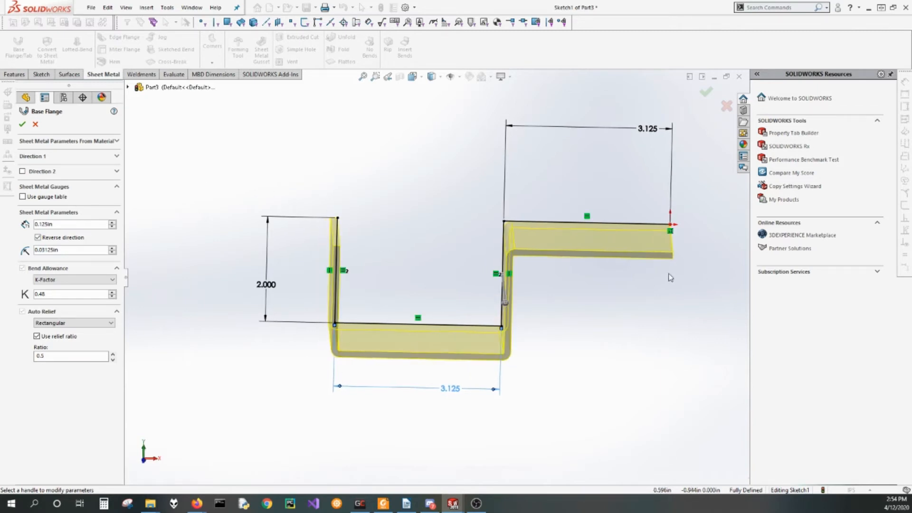
pyautogui.moveTo(526, 298)
pyautogui.mouseDown(button='middle')
pyautogui.moveTo(509, 270)
pyautogui.moveTo(522, 304)
pyautogui.mouseUp(button='middle')
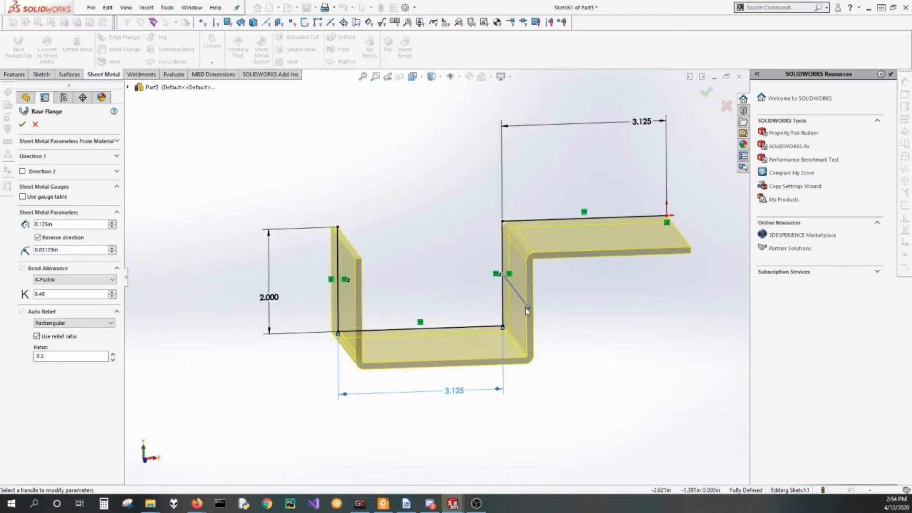
pyautogui.click(22, 124)
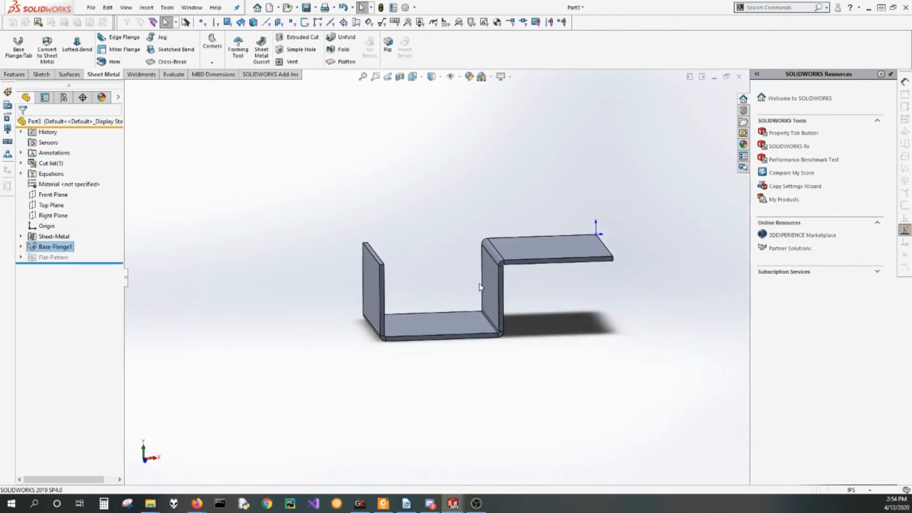
pyautogui.moveTo(506, 244); pyautogui.dragTo(432, 257, button='middle')
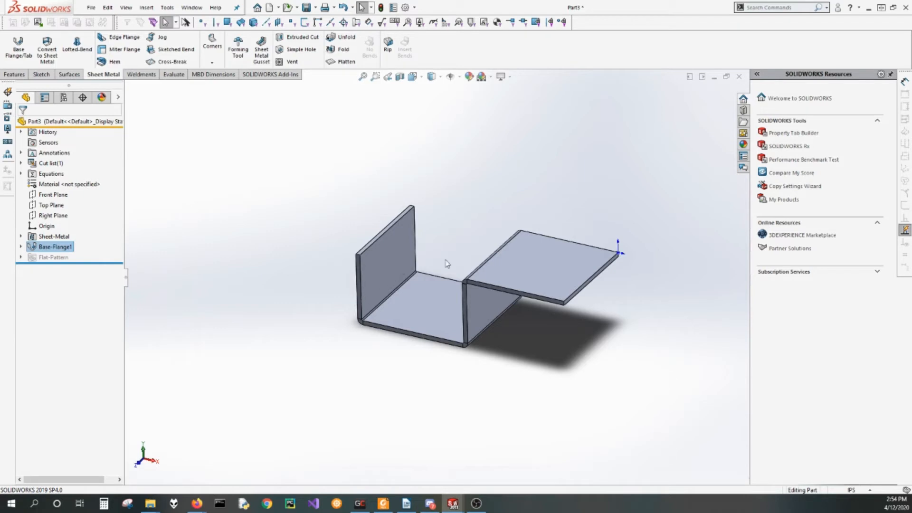
pyautogui.scroll(-2, 443, 279)
pyautogui.moveTo(479, 273); pyautogui.dragTo(522, 238, button='middle')
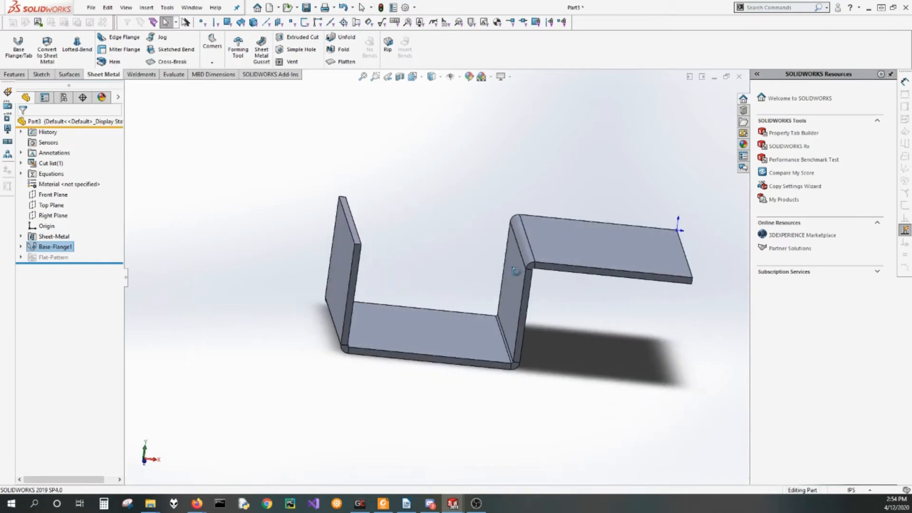
pyautogui.moveTo(385, 263); pyautogui.dragTo(350, 287, button='middle')
pyautogui.click(46, 250)
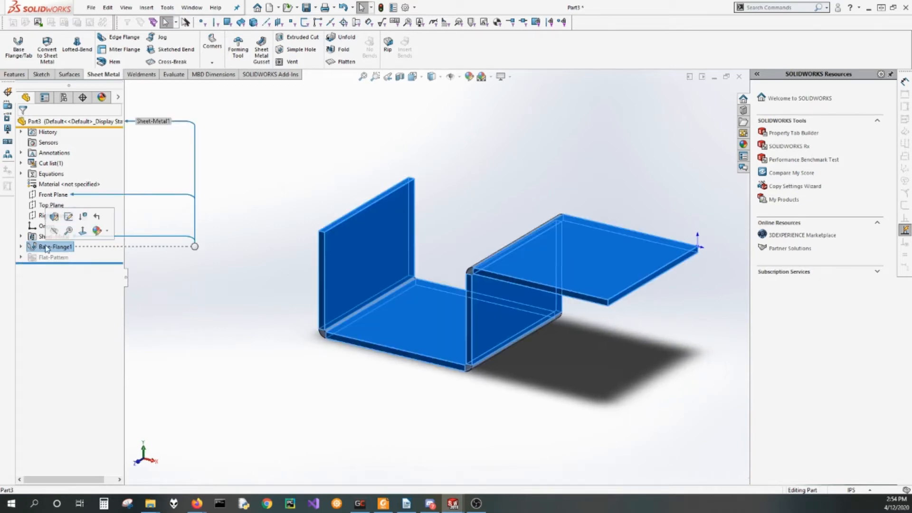
pyautogui.click(210, 316)
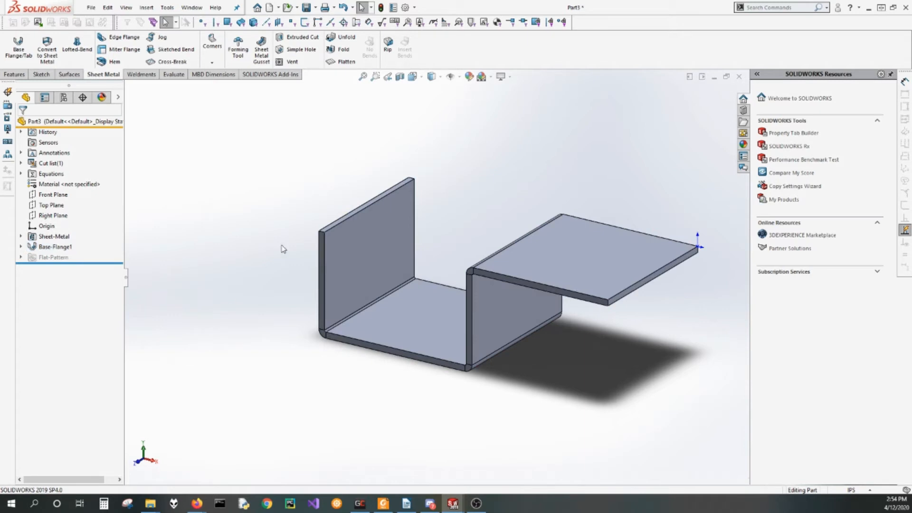
# Step: Edit the base flange feature and set its blind extrusion depth in Direction 1 to 7 in
pyautogui.click(52, 247)
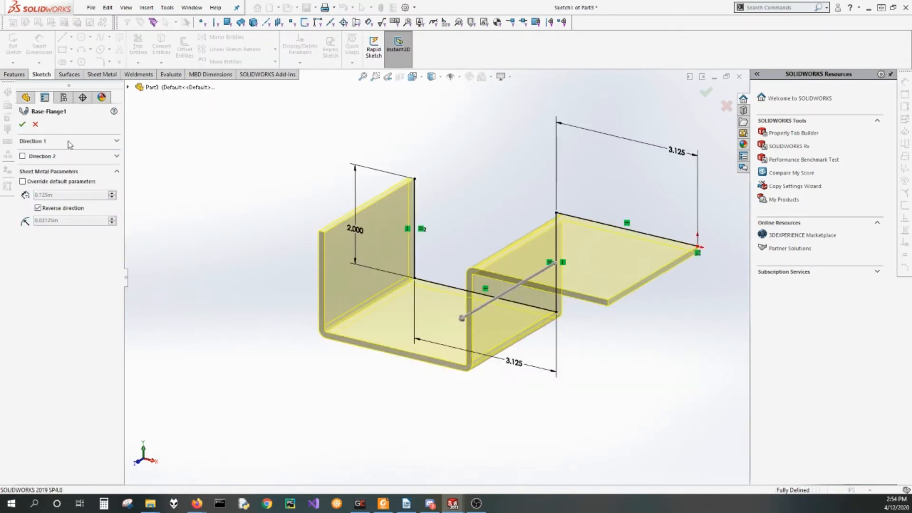
pyautogui.click(99, 143)
pyautogui.click(55, 169)
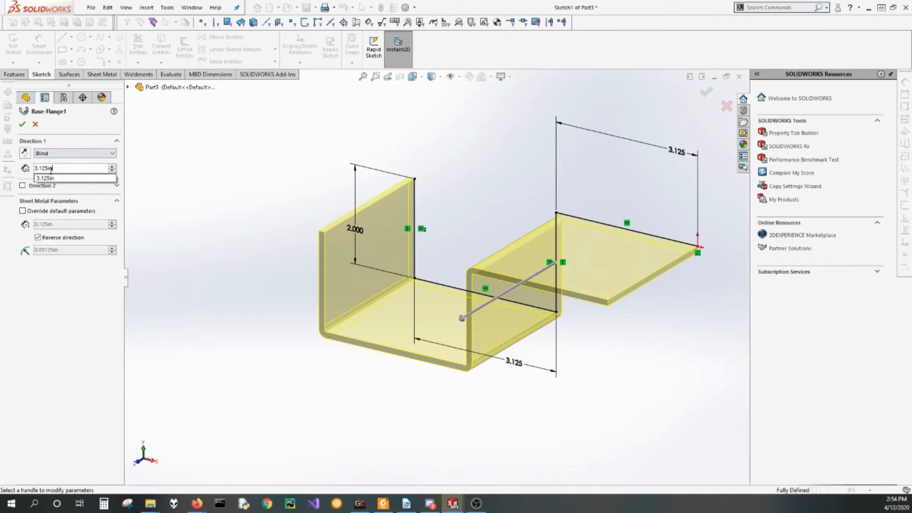
pyautogui.moveTo(53, 170); pyautogui.dragTo(33, 171)
pyautogui.press('BackSpace')
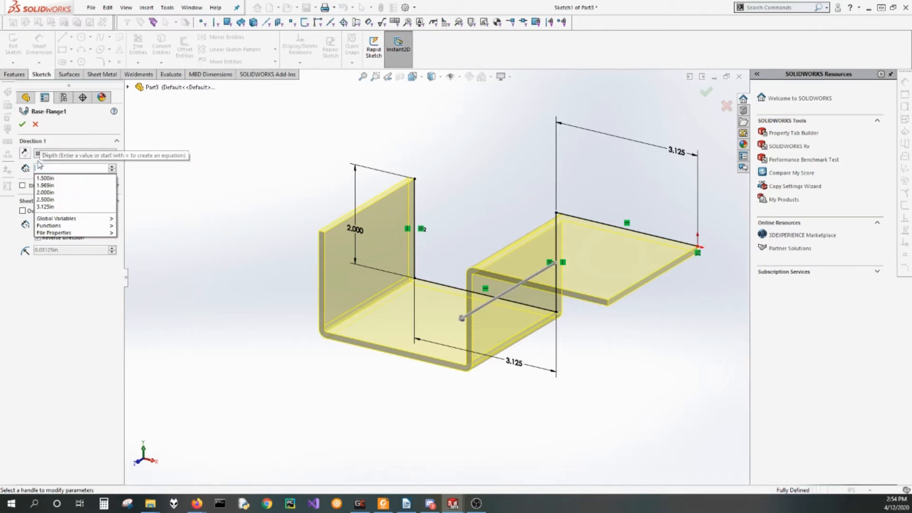
pyautogui.write('7')
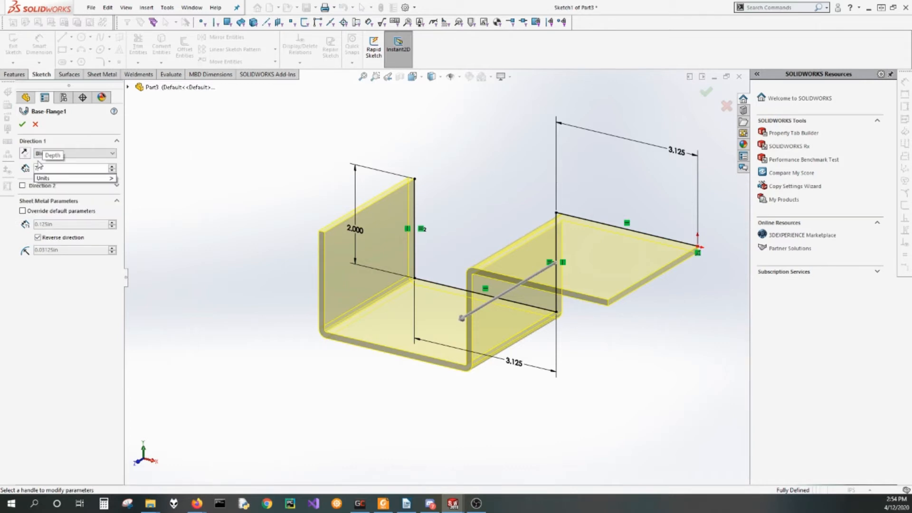
pyautogui.press('Tab')
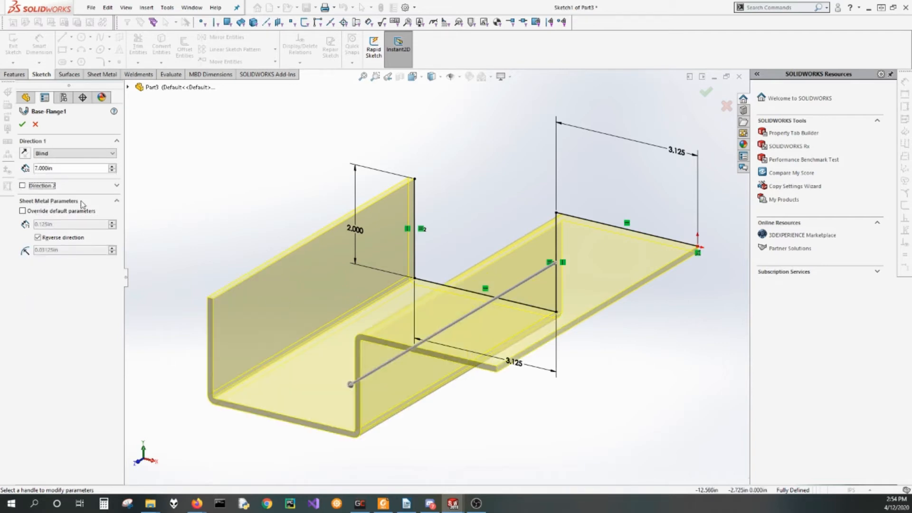
pyautogui.click(21, 124)
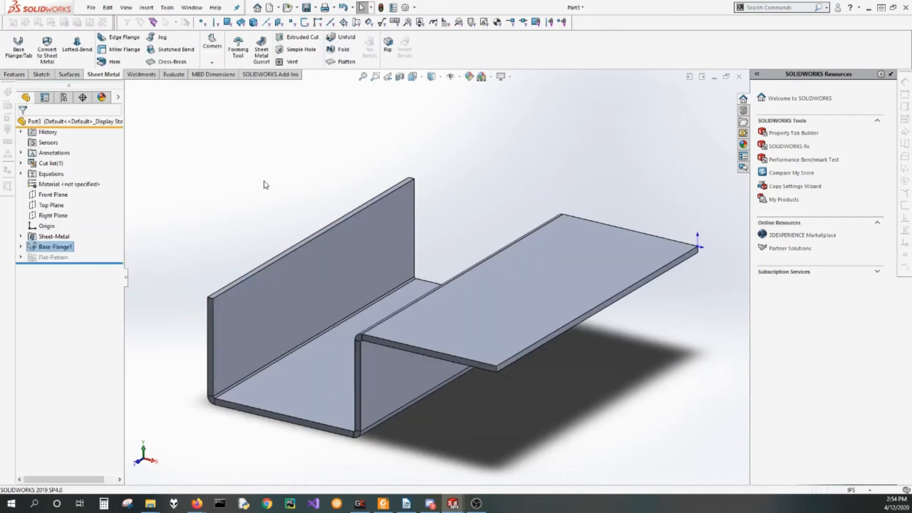
# Step: Switch to the Battery Storage part and examine its bent walls, triangular lightening pockets and mounting holes
pyautogui.moveTo(350, 285); pyautogui.dragTo(419, 286, button='middle')
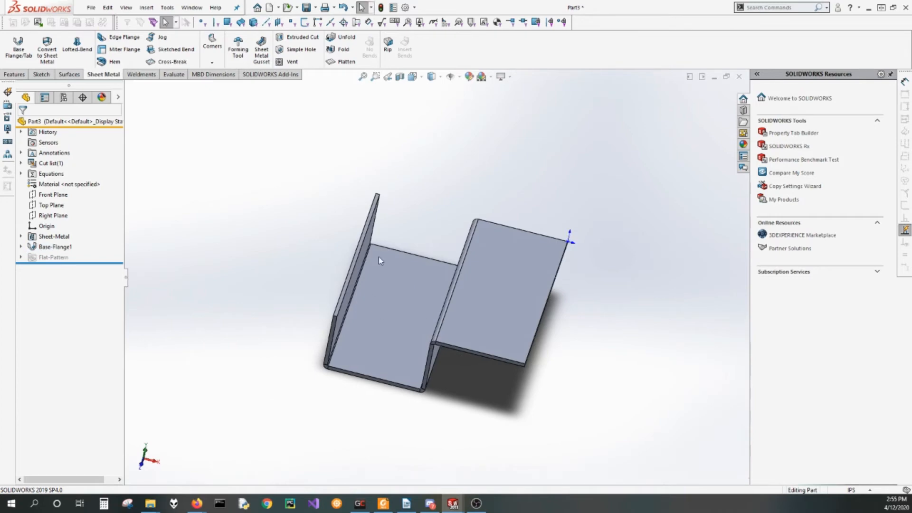
pyautogui.moveTo(378, 258); pyautogui.dragTo(399, 236, button='middle')
pyautogui.moveTo(363, 315); pyautogui.dragTo(356, 218, button='middle')
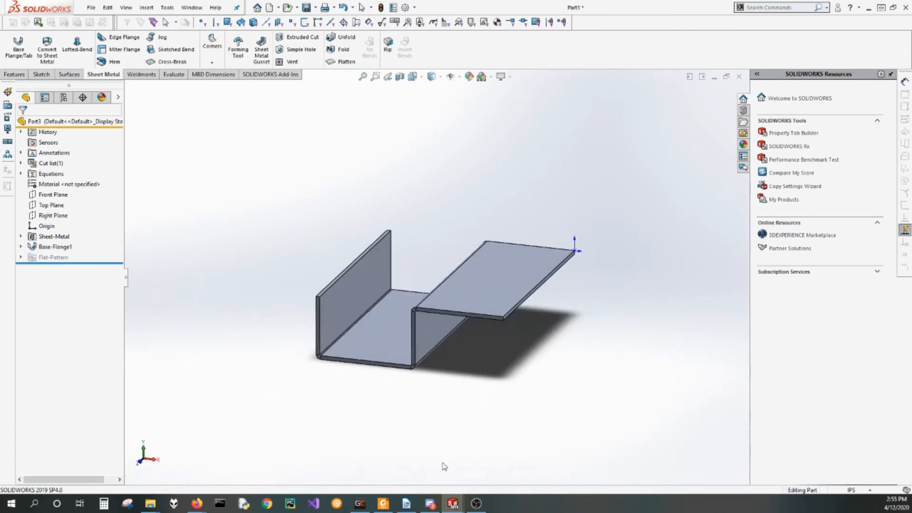
pyautogui.moveTo(452, 504)
pyautogui.moveTo(498, 470)
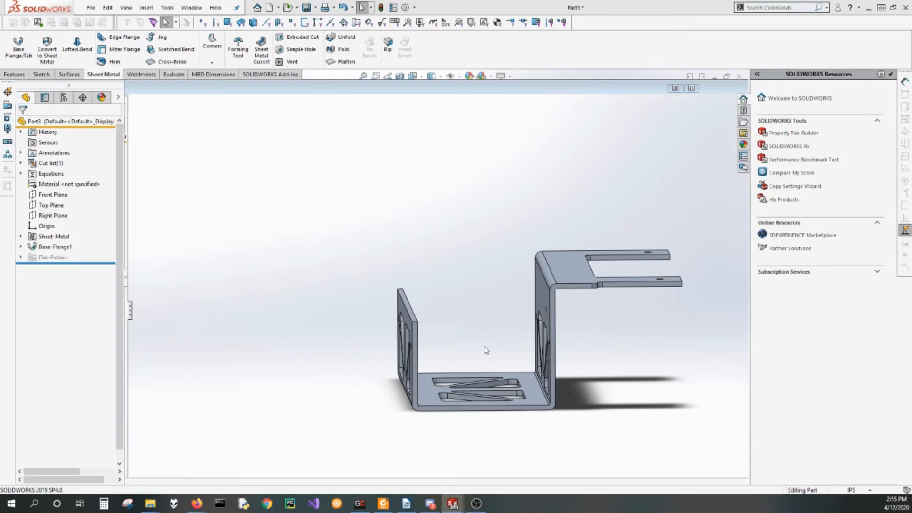
pyautogui.scroll(-2, 418, 299)
pyautogui.moveTo(418, 299); pyautogui.dragTo(502, 353, button='middle')
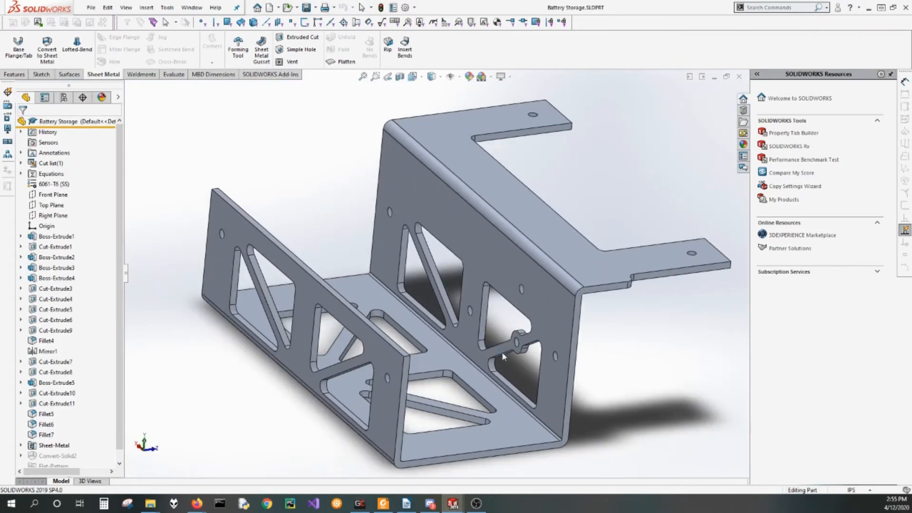
pyautogui.scroll(-2, 504, 366)
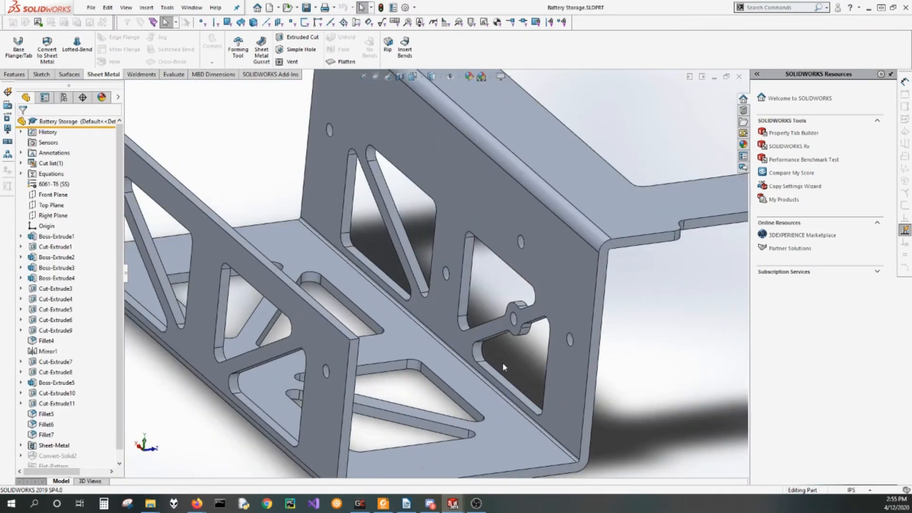
pyautogui.scroll(5, 503, 363)
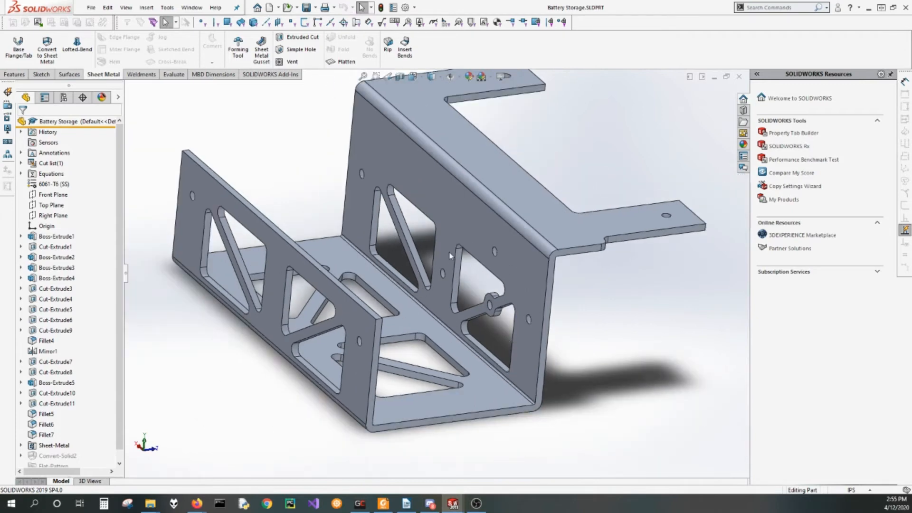
pyautogui.moveTo(441, 282); pyautogui.dragTo(464, 271, button='middle')
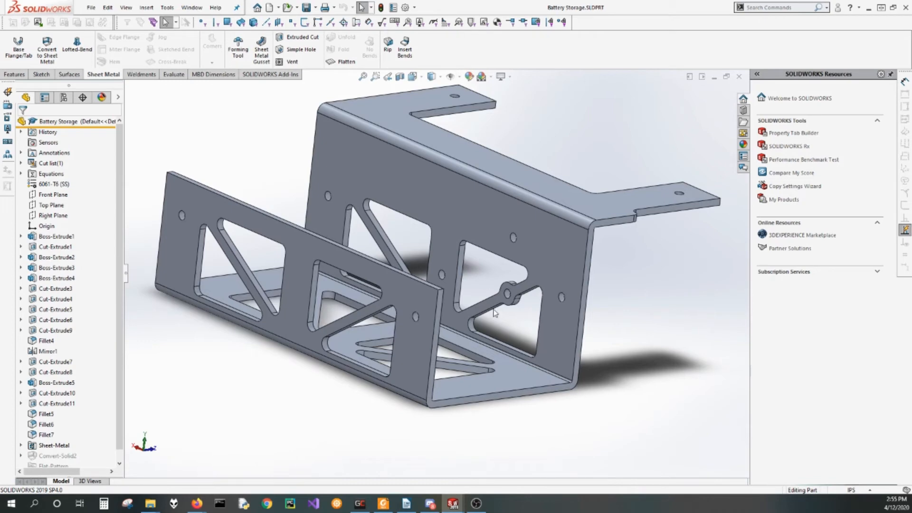
pyautogui.scroll(-6, 494, 312)
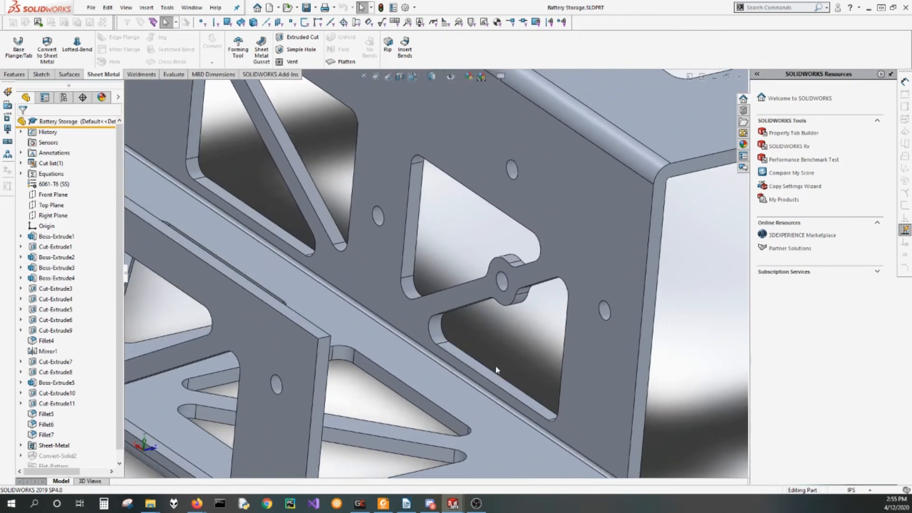
pyautogui.scroll(2, 498, 366)
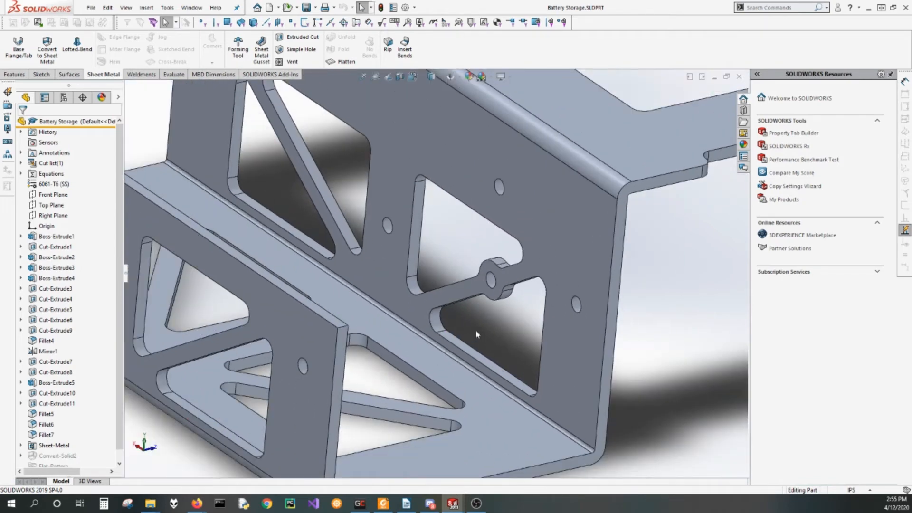
pyautogui.moveTo(476, 334); pyautogui.dragTo(459, 353, button='middle')
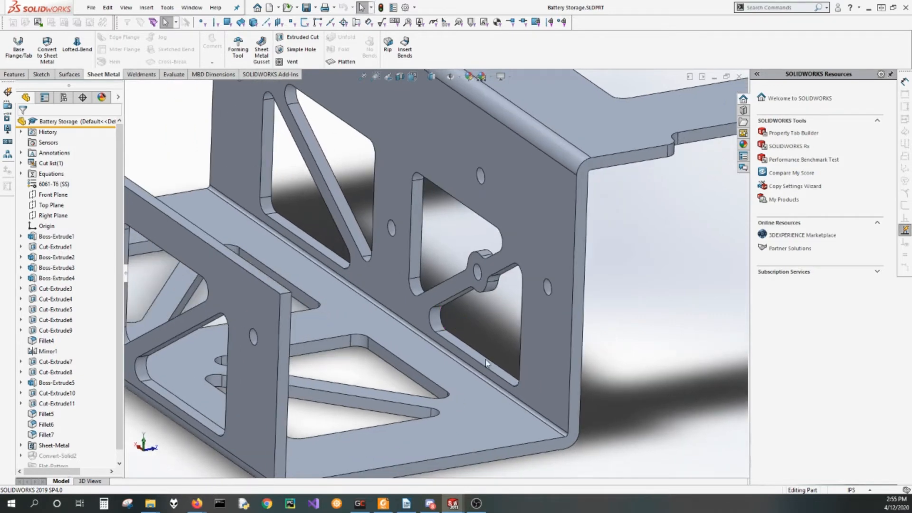
# Step: Examine the gap between the lower edge of the wall's triangular pocket and the adjacent bend on the Battery Storage part
pyautogui.scroll(-4, 485, 360)
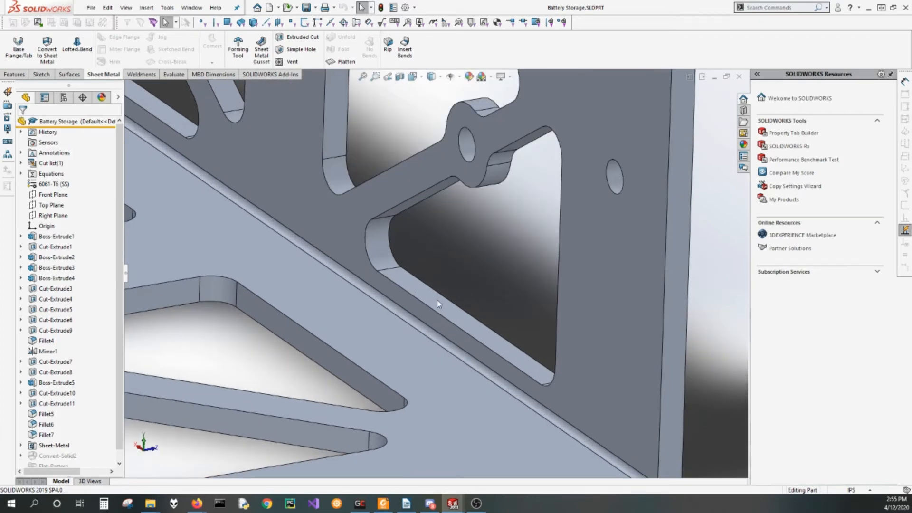
pyautogui.scroll(2, 437, 301)
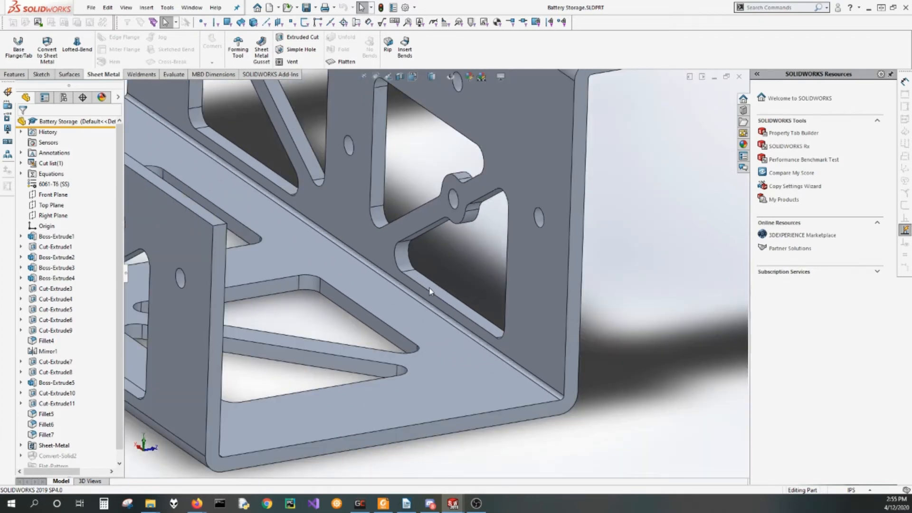
pyautogui.click(429, 291)
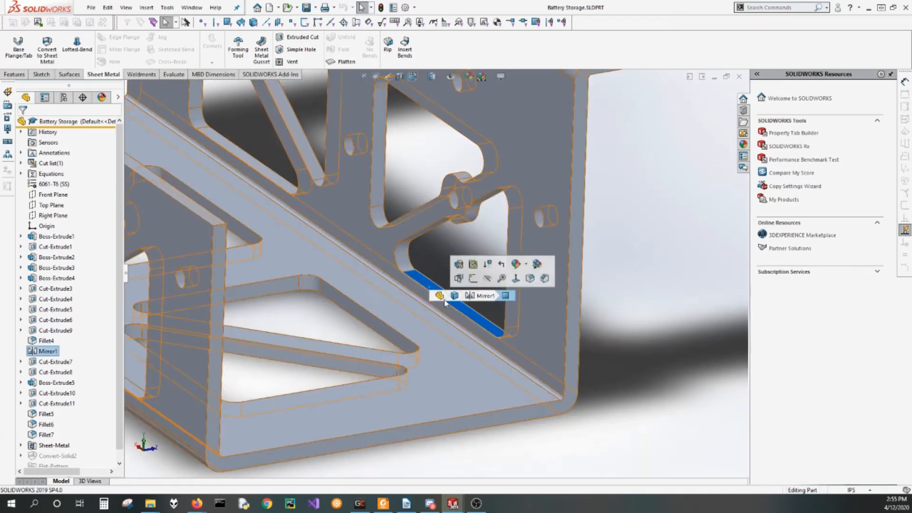
pyautogui.click(415, 295)
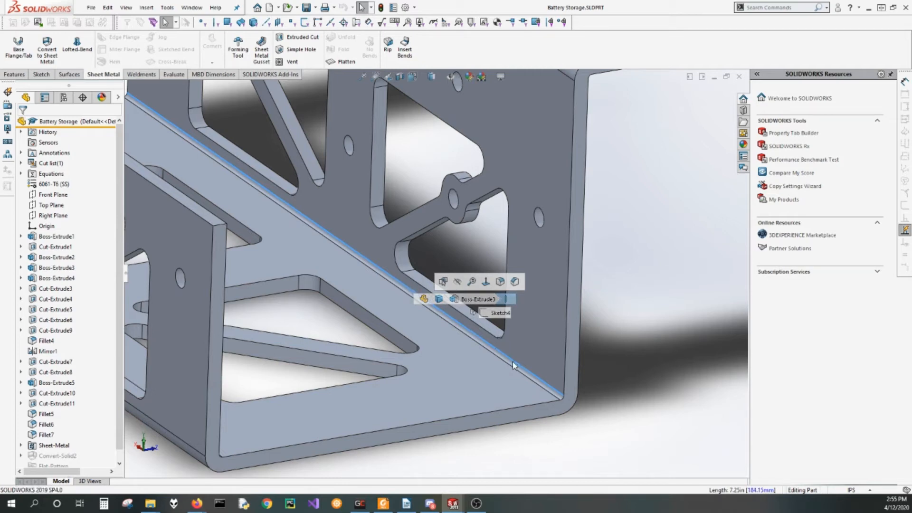
pyautogui.press('Escape')
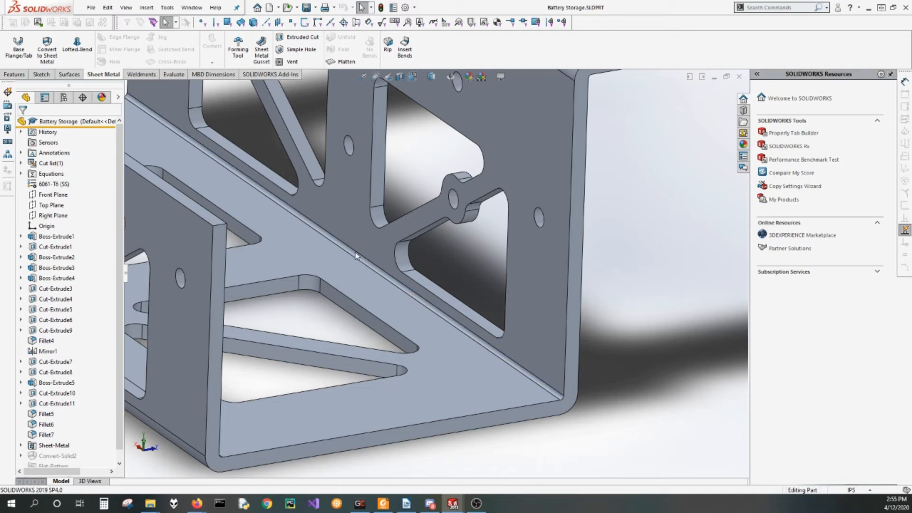
pyautogui.scroll(3, 437, 262)
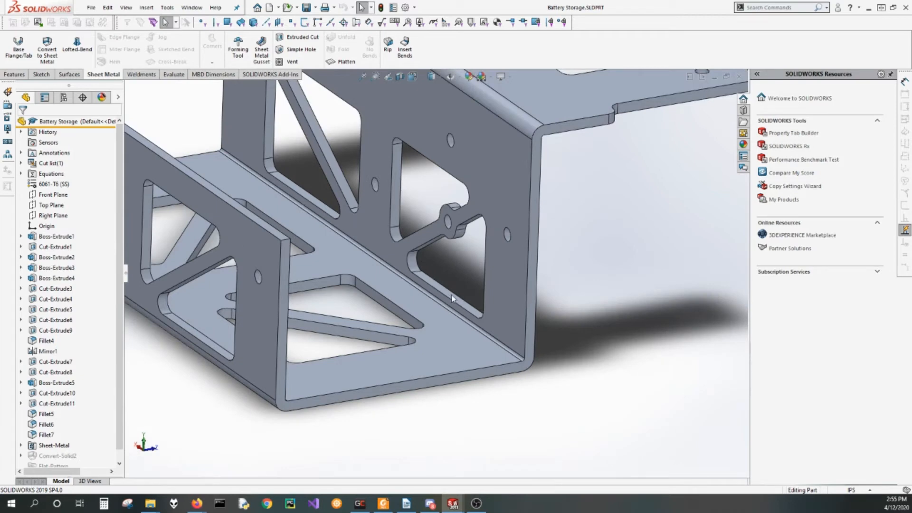
pyautogui.scroll(2, 449, 297)
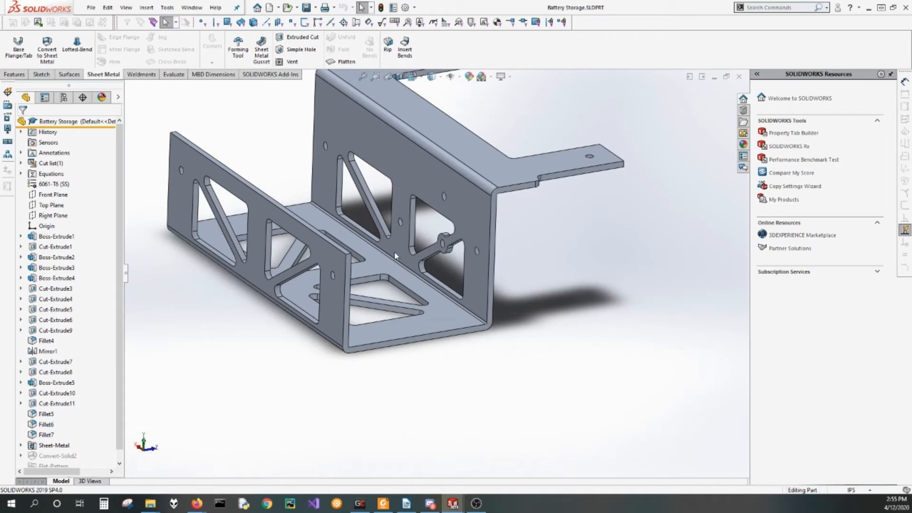
pyautogui.scroll(-3, 410, 183)
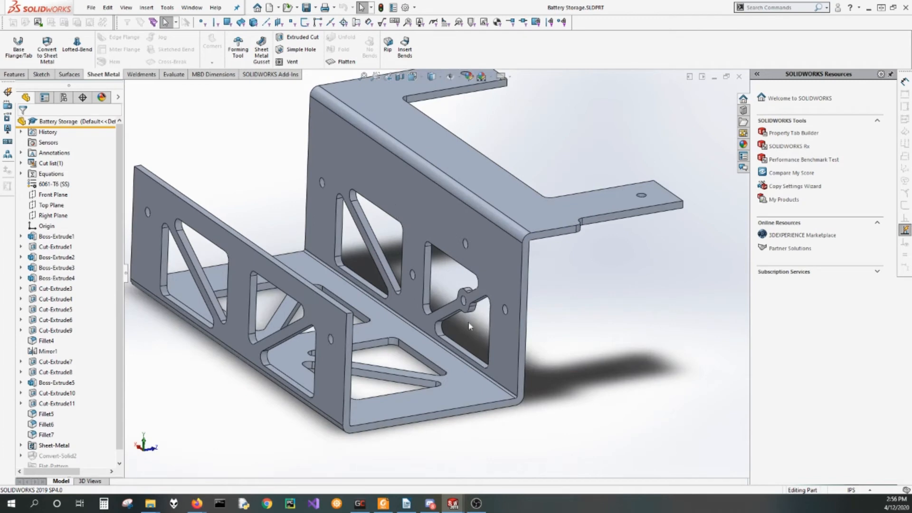
pyautogui.scroll(-2, 480, 345)
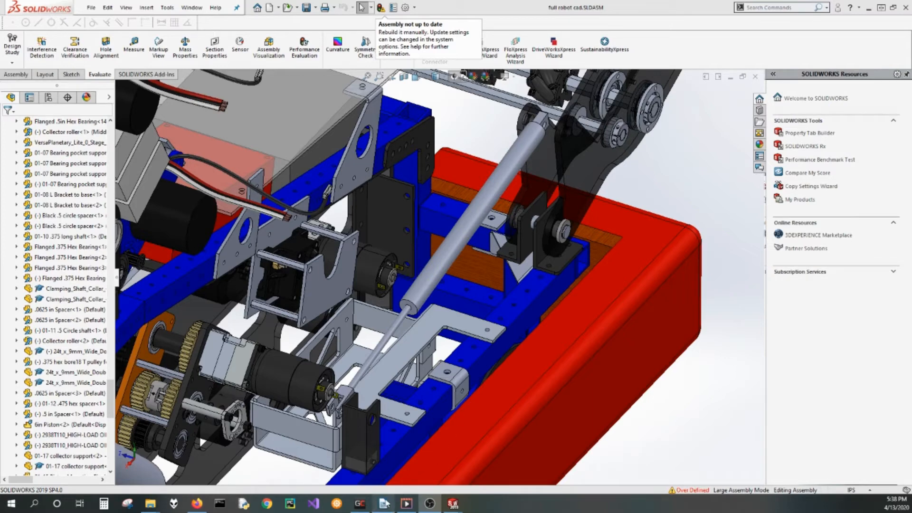
# Step: Switch to the 01-17 collector support part and examine its triangular base with two bent flanges
pyautogui.moveTo(459, 509)
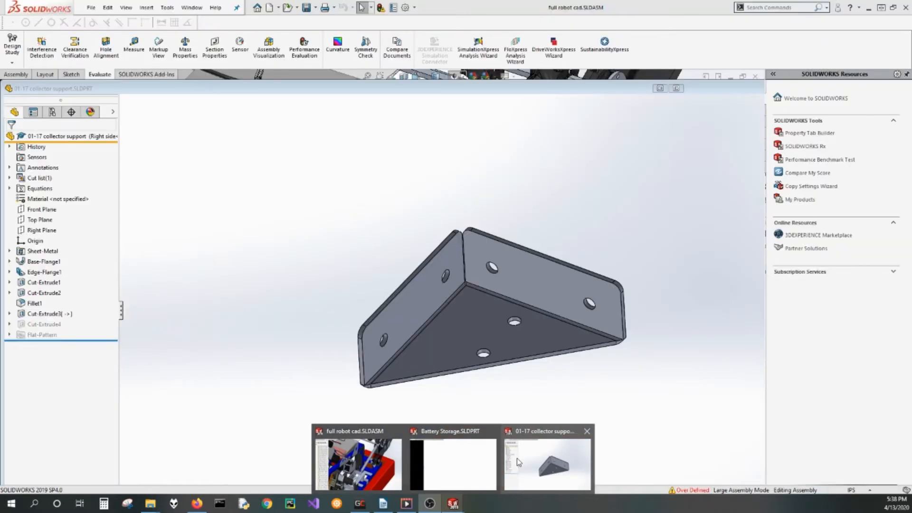
pyautogui.click(517, 457)
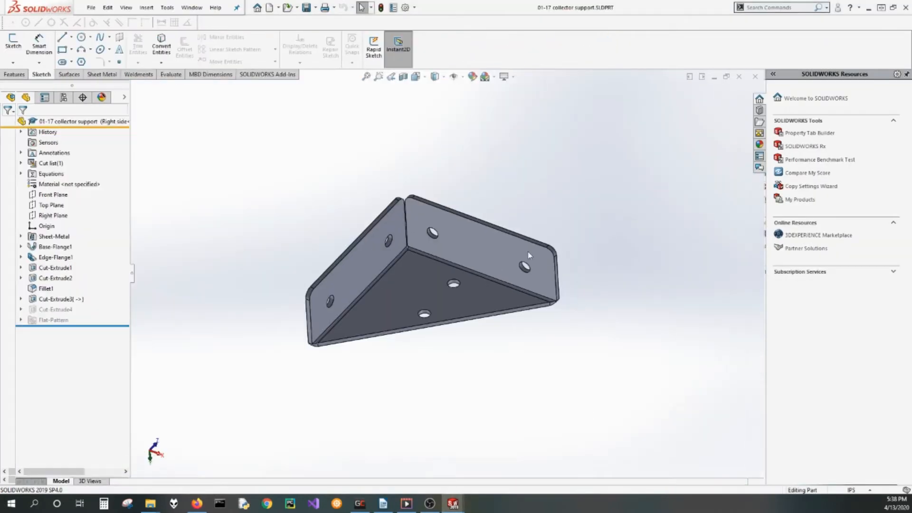
pyautogui.scroll(-3, 374, 269)
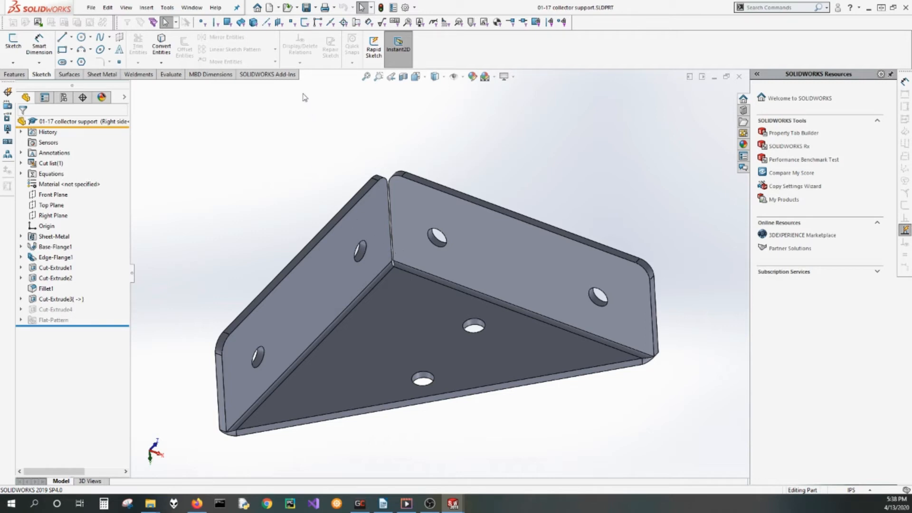
# Step: Create a new part and start a sketch on the Front Plane
pyautogui.click(268, 7)
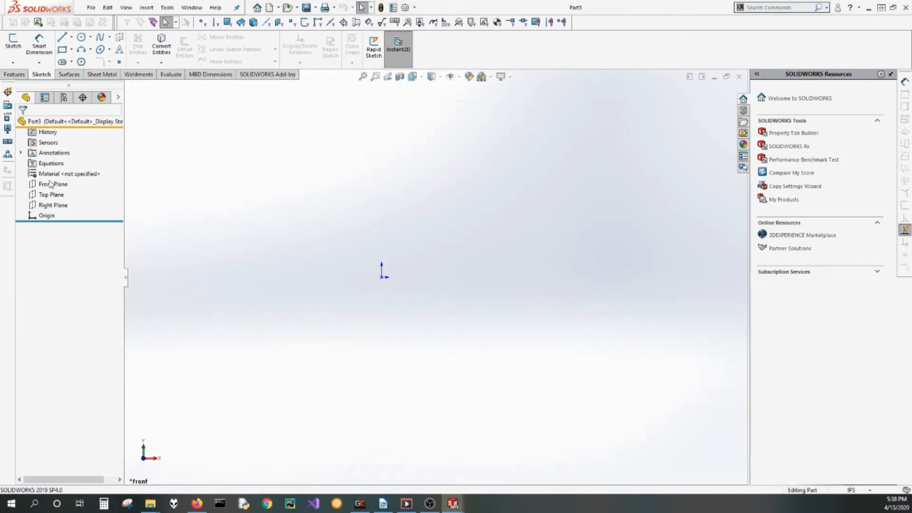
pyautogui.click(47, 184)
pyautogui.click(45, 178)
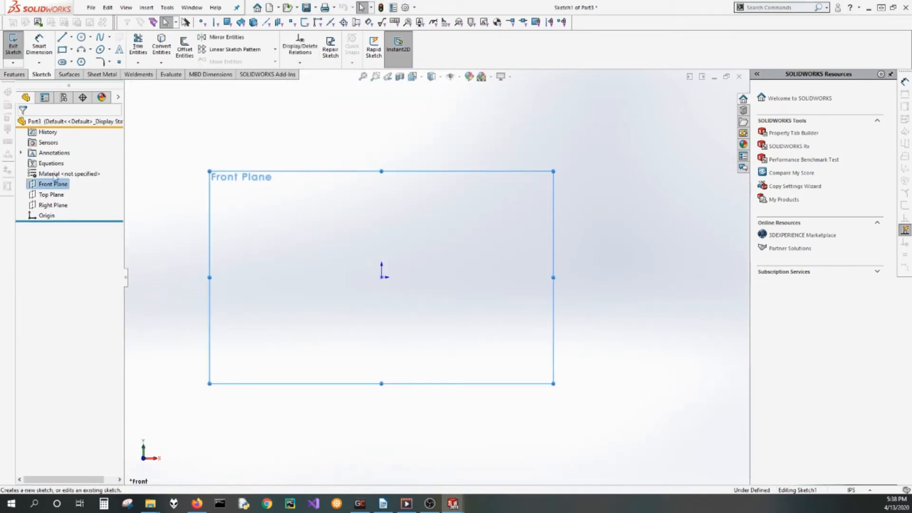
# Step: Sketch a closed right triangle with its right-angle corner at the origin and horizontal and vertical legs about 1.5 in long
pyautogui.click(350, 259)
pyautogui.press('s')
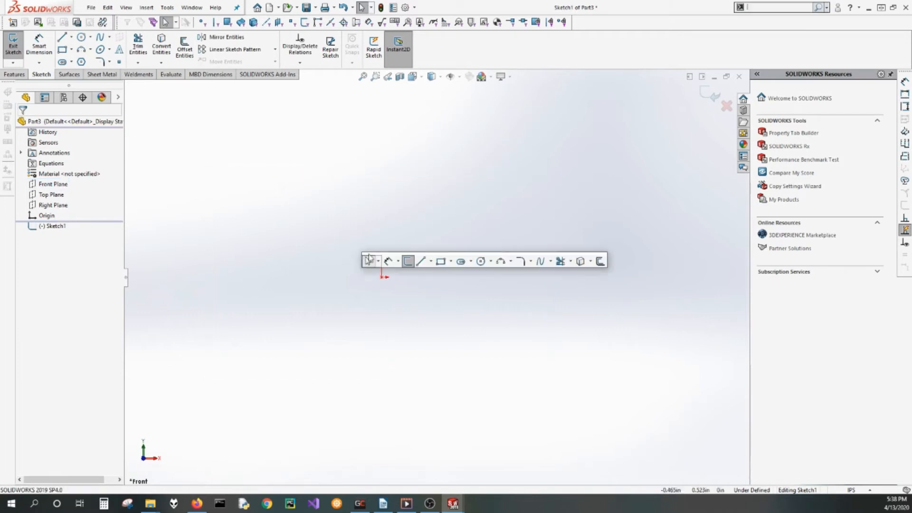
pyautogui.click(413, 264)
pyautogui.click(382, 278)
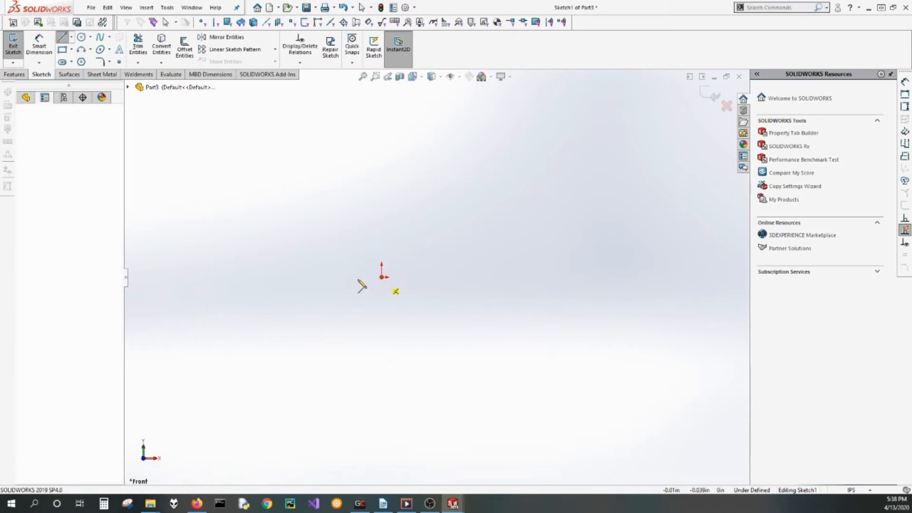
pyautogui.click(306, 276)
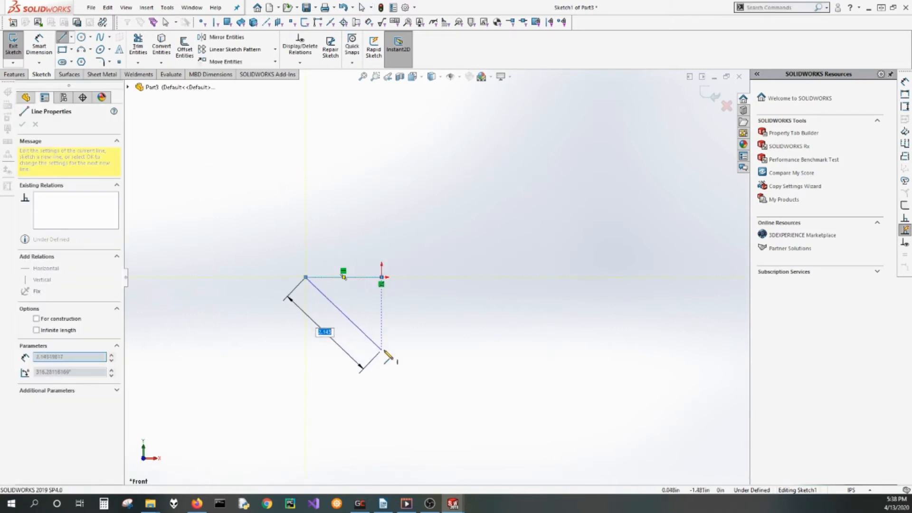
pyautogui.click(381, 353)
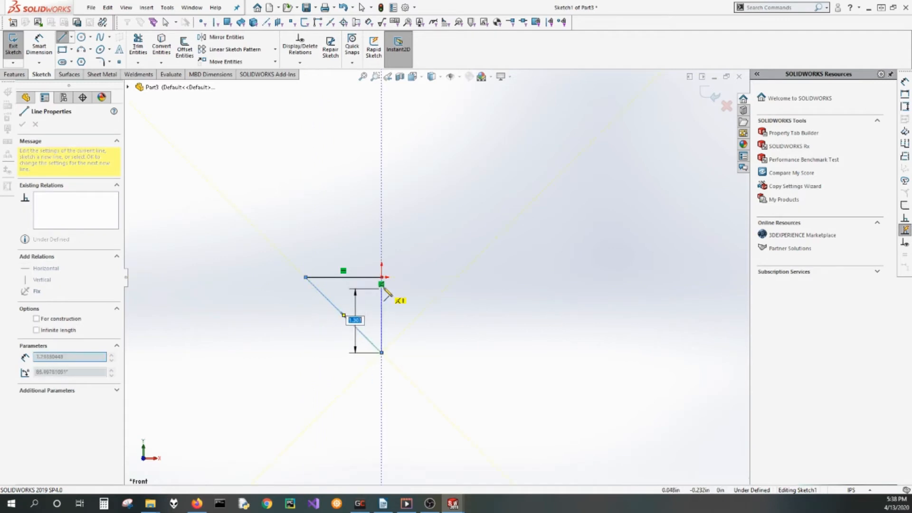
pyautogui.click(382, 277)
pyautogui.press('Escape')
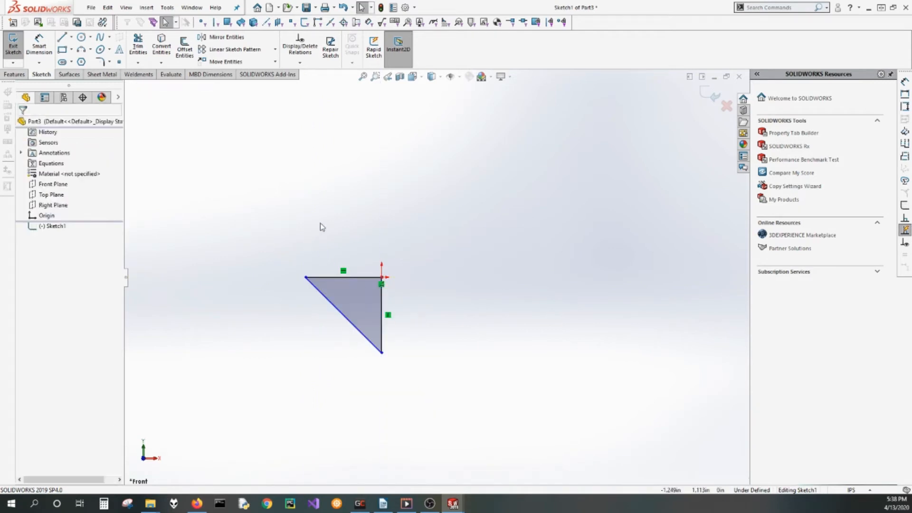
# Step: Add an Equal relation between the triangle's horizontal and vertical legs
pyautogui.press('s')
pyautogui.press('Escape')
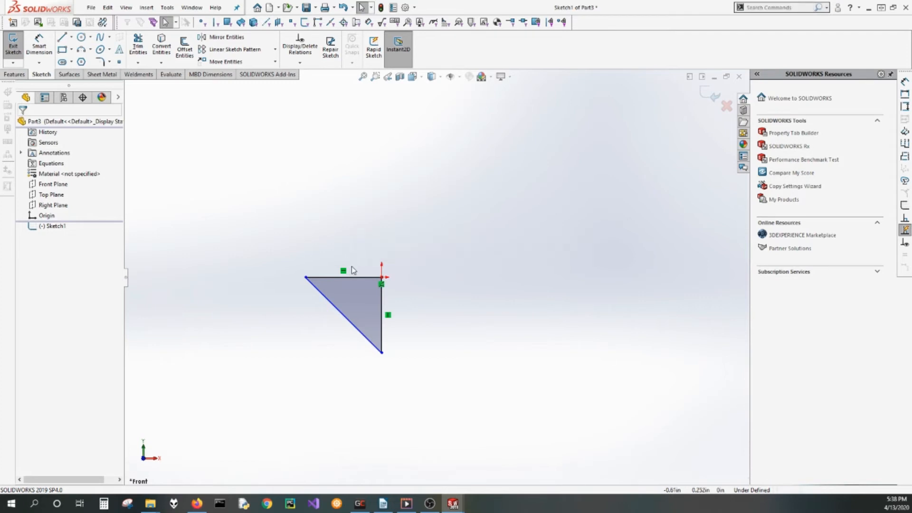
pyautogui.click(364, 278)
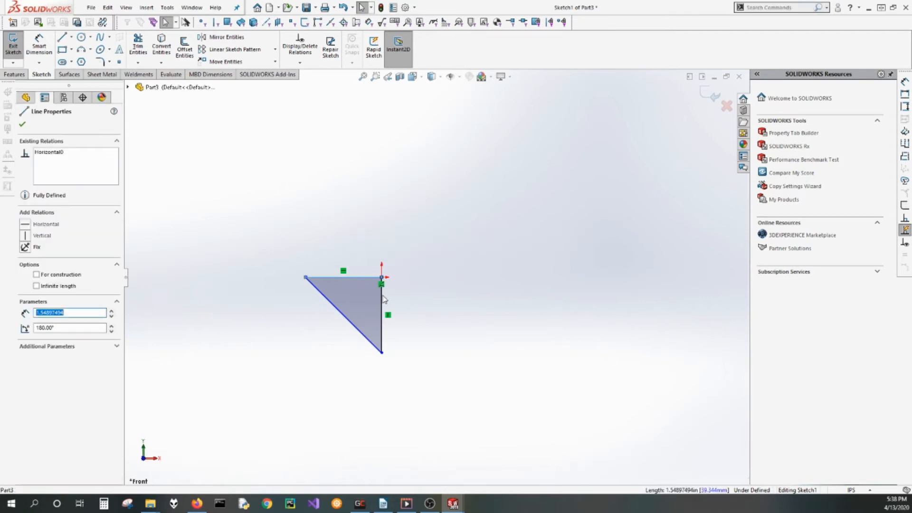
pyautogui.keyDown('ctrl'); pyautogui.click(382, 300); pyautogui.keyUp('ctrl')
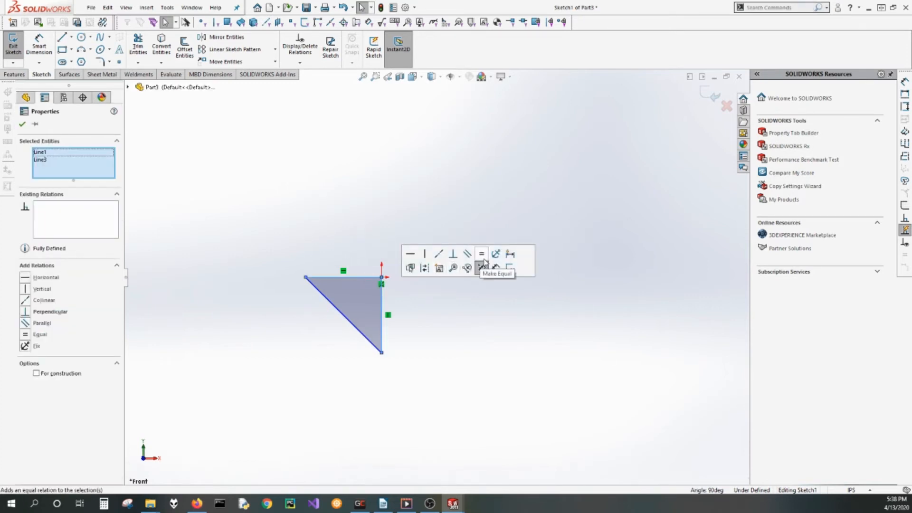
pyautogui.click(481, 255)
# Step: Dimension the triangle's horizontal leg and set its length to 2.5 in
pyautogui.press('s')
pyautogui.click(403, 231)
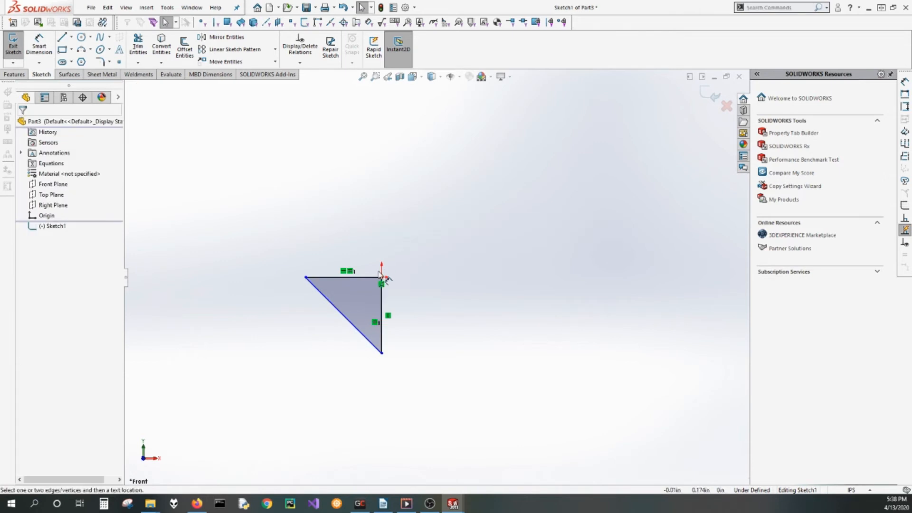
pyautogui.click(367, 279)
pyautogui.click(357, 245)
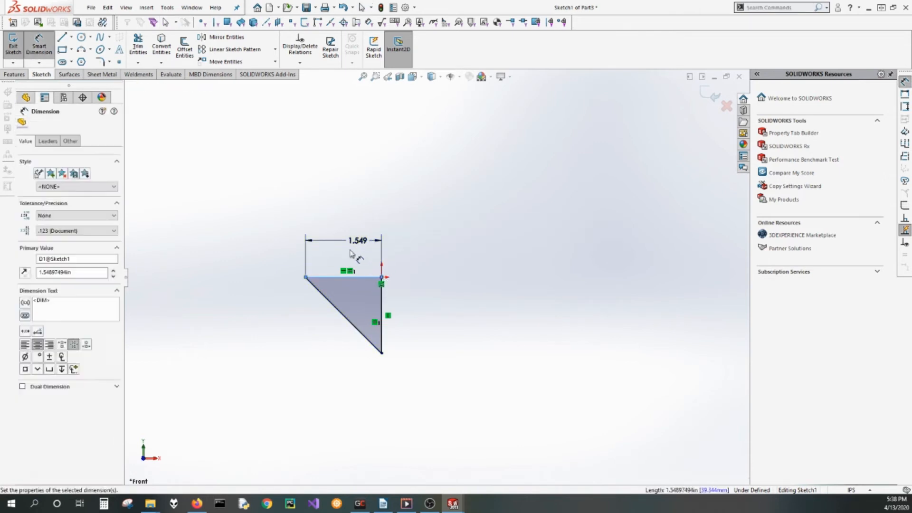
pyautogui.write('2.5')
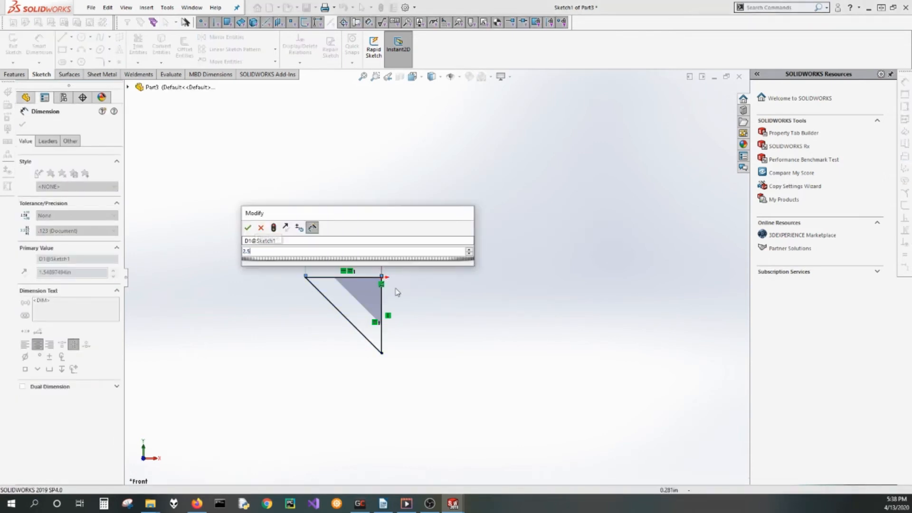
pyautogui.press('Return')
pyautogui.press('Escape')
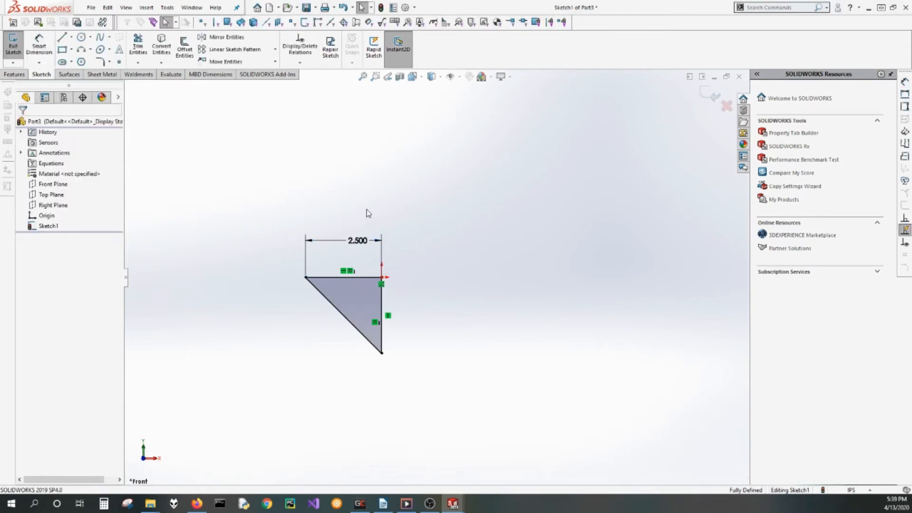
# Step: Create a sheet-metal base flange from the triangle sketch with a thickness of 0.0625 in
pyautogui.click(101, 75)
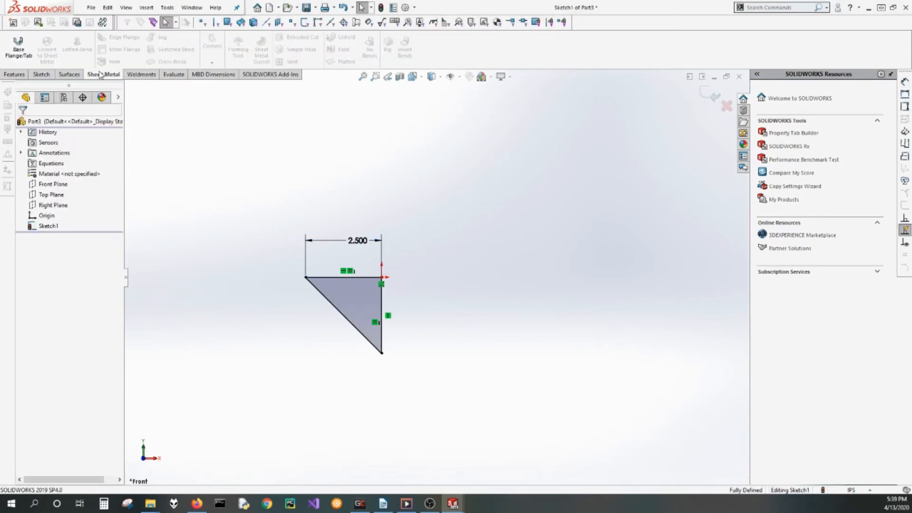
pyautogui.click(31, 58)
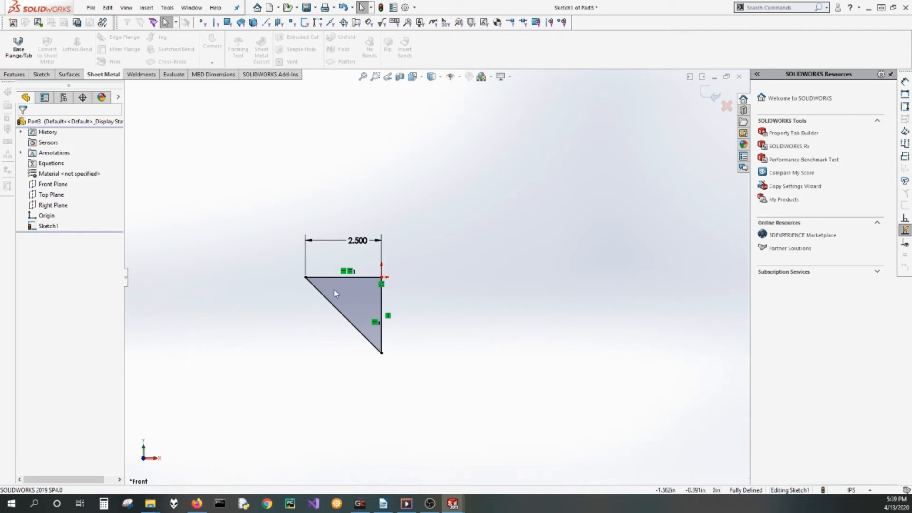
pyautogui.click(18, 48)
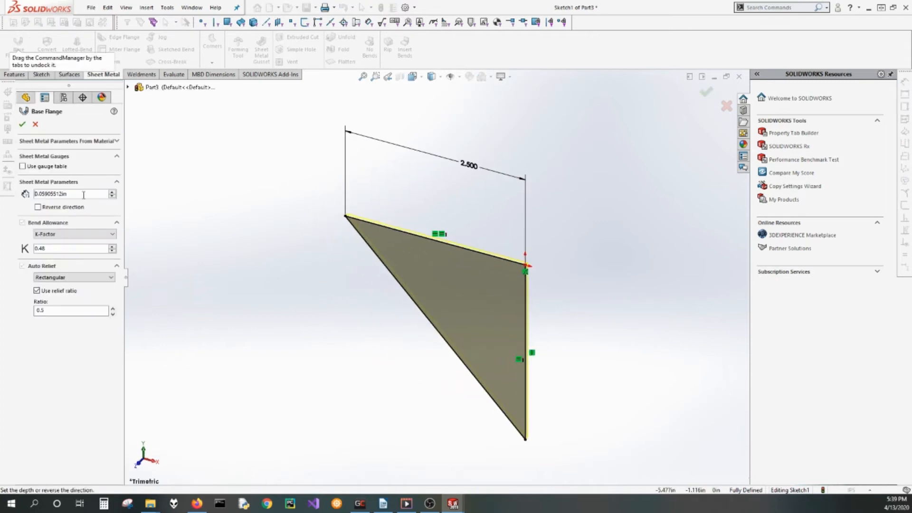
pyautogui.moveTo(84, 195); pyautogui.dragTo(19, 200)
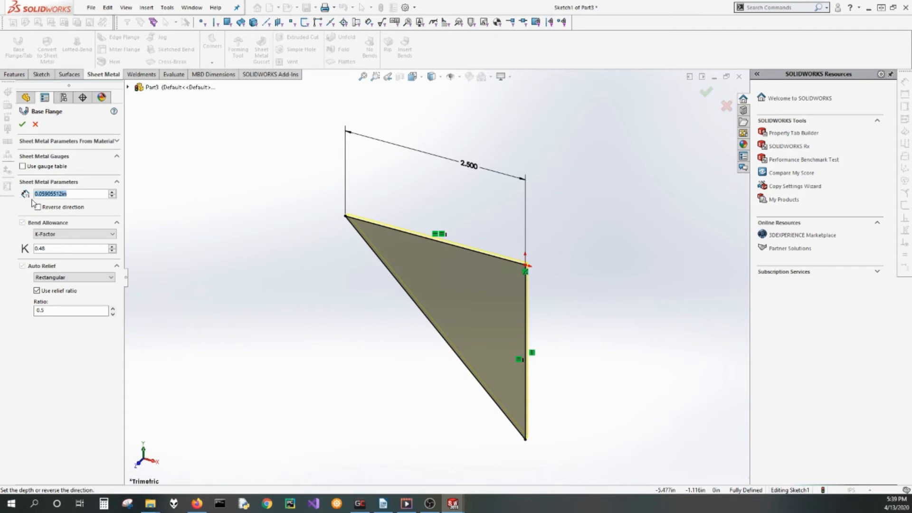
pyautogui.write('0.0625')
pyautogui.press('Tab')
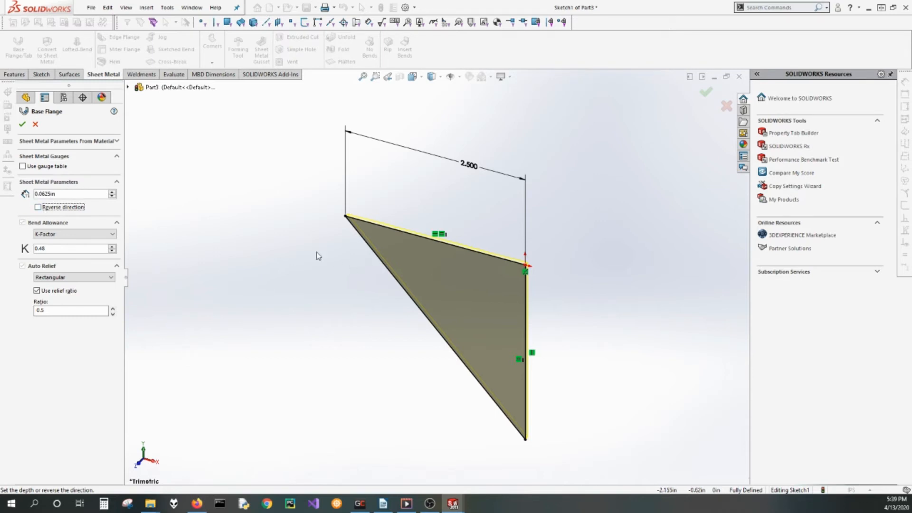
pyautogui.click(22, 124)
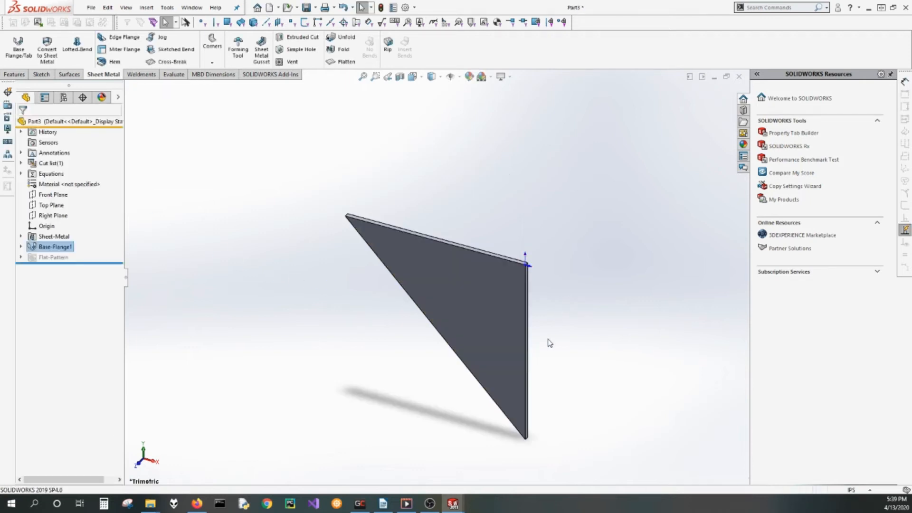
pyautogui.click(305, 308)
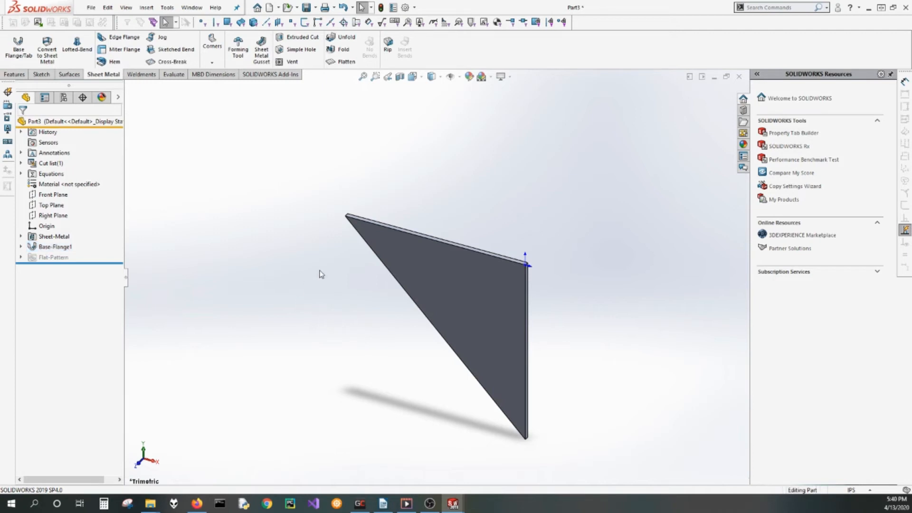
# Step: Start an edge flange on both perpendicular edges of the triangular plate and place it at about 0.9 in long
pyautogui.click(116, 39)
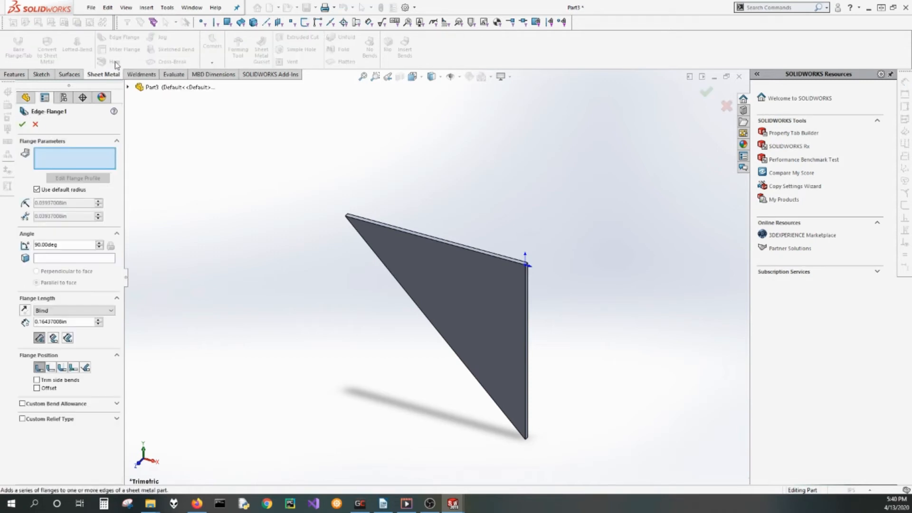
pyautogui.click(445, 247)
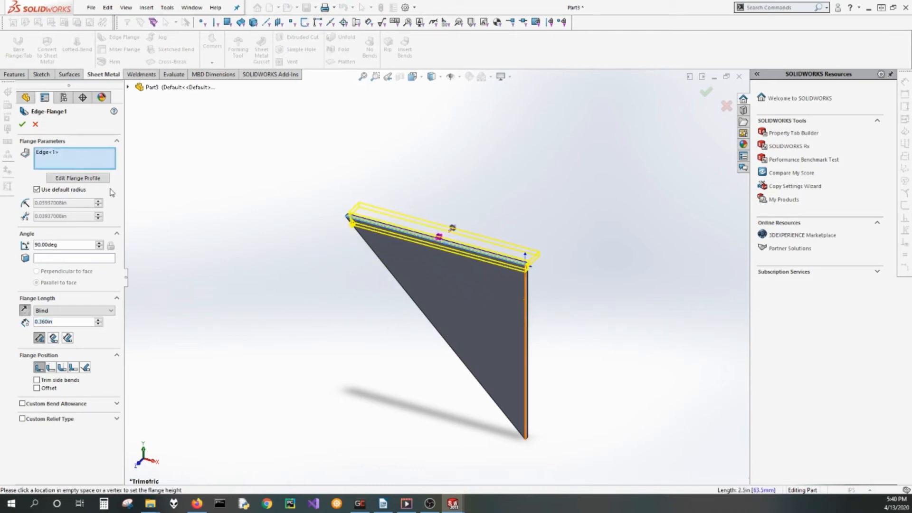
pyautogui.click(526, 314)
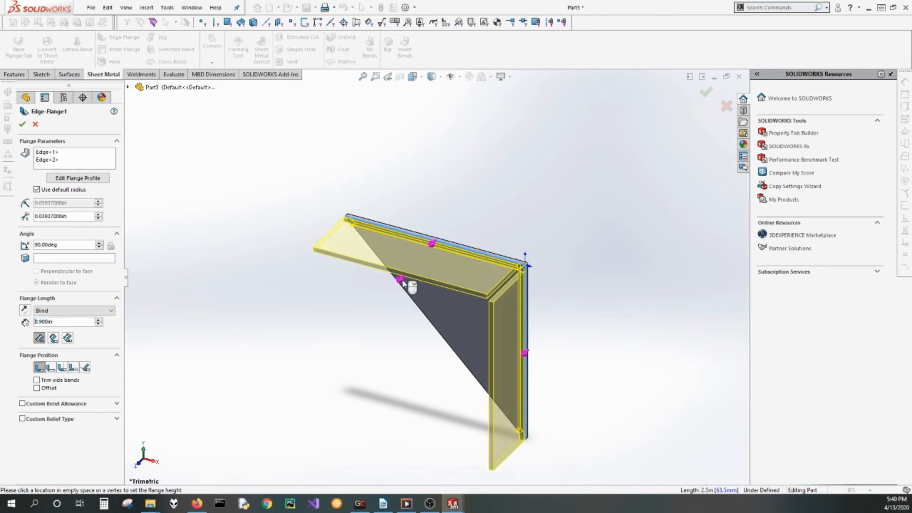
pyautogui.click(402, 284)
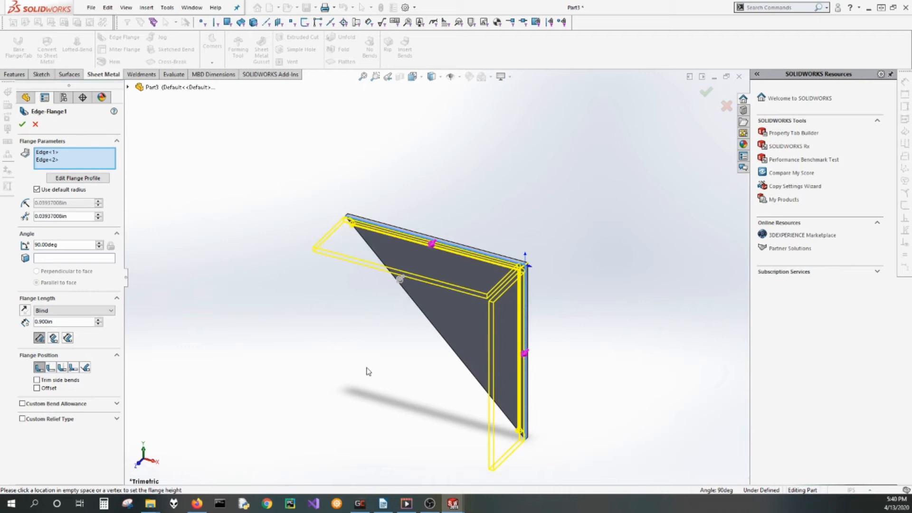
# Step: Set the blind length of both edge flanges to 1 in
pyautogui.scroll(-2, 440, 247)
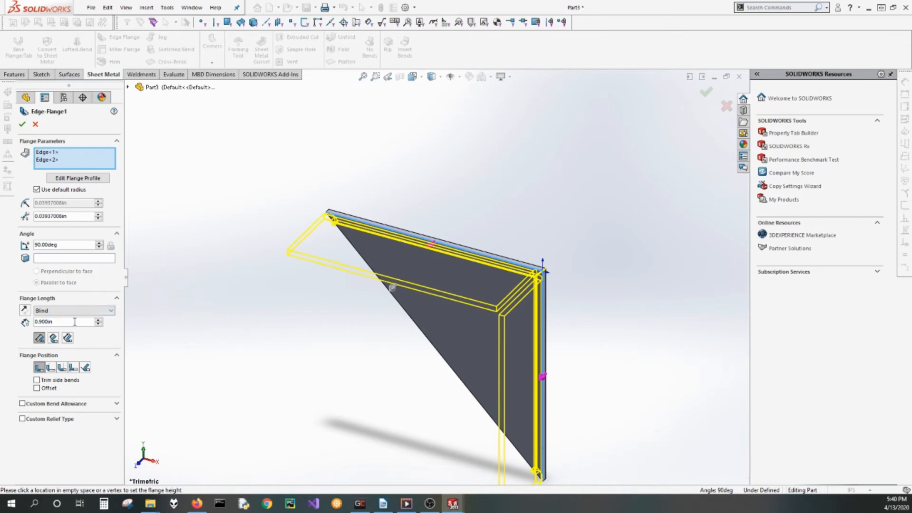
pyautogui.moveTo(66, 321); pyautogui.dragTo(23, 318)
pyautogui.write('1')
pyautogui.press('Return')
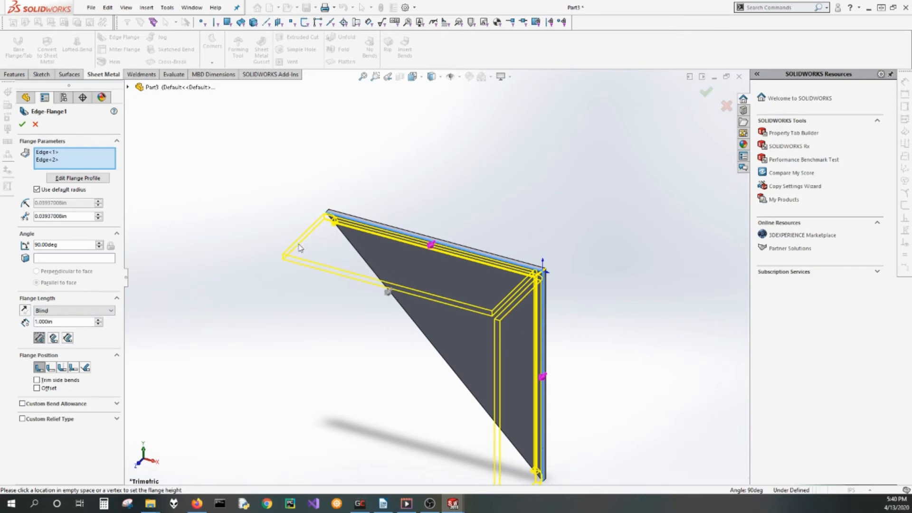
# Step: Examine from the side where the previewed bend sits relative to the plate's edge at the upper corner
pyautogui.moveTo(429, 266); pyautogui.dragTo(459, 216, button='middle')
pyautogui.moveTo(402, 202); pyautogui.dragTo(406, 239, button='middle')
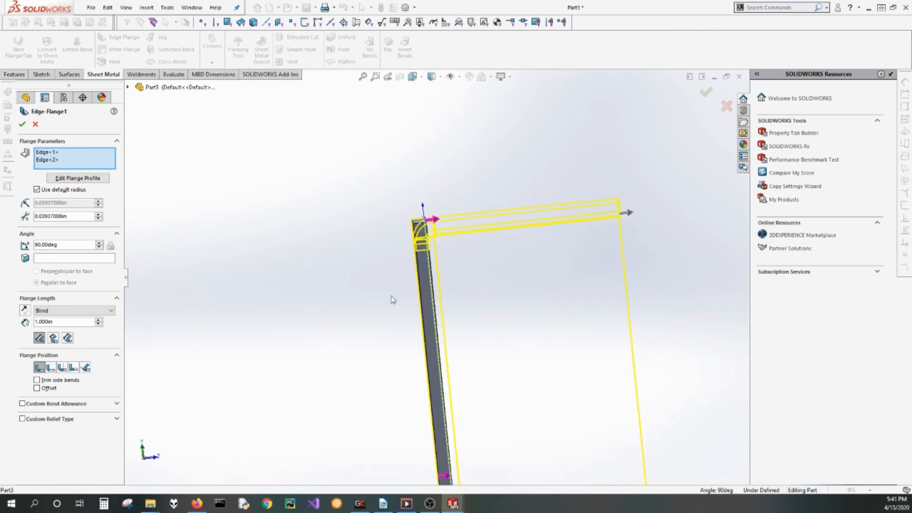
pyautogui.moveTo(462, 272); pyautogui.dragTo(427, 217, button='middle')
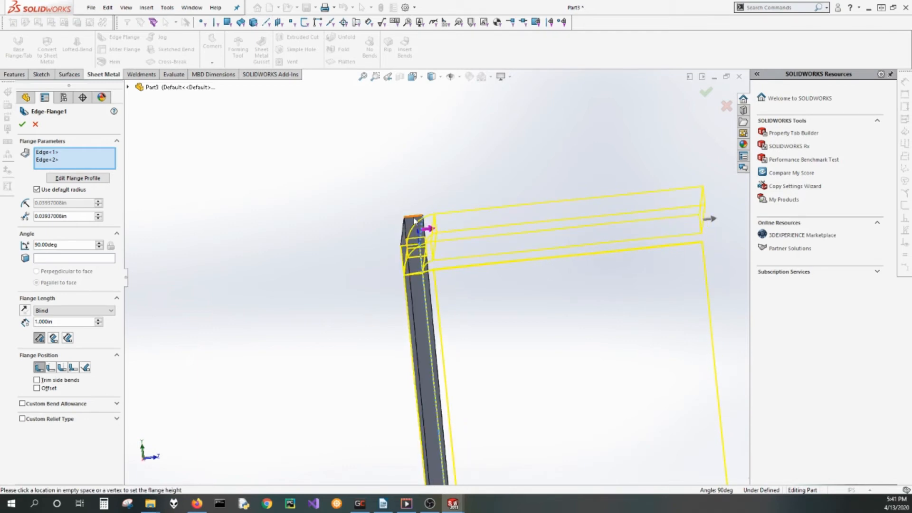
pyautogui.moveTo(414, 220); pyautogui.dragTo(437, 211, button='middle')
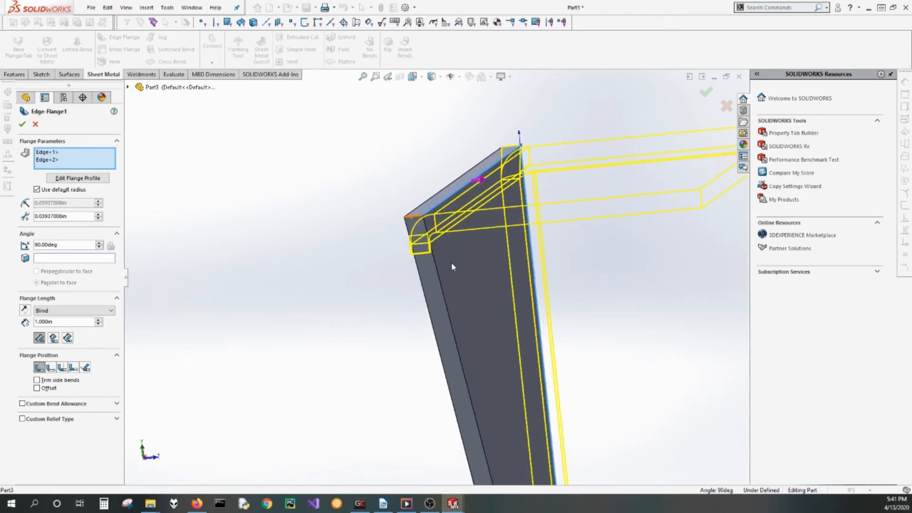
pyautogui.moveTo(452, 267); pyautogui.dragTo(430, 245, button='middle')
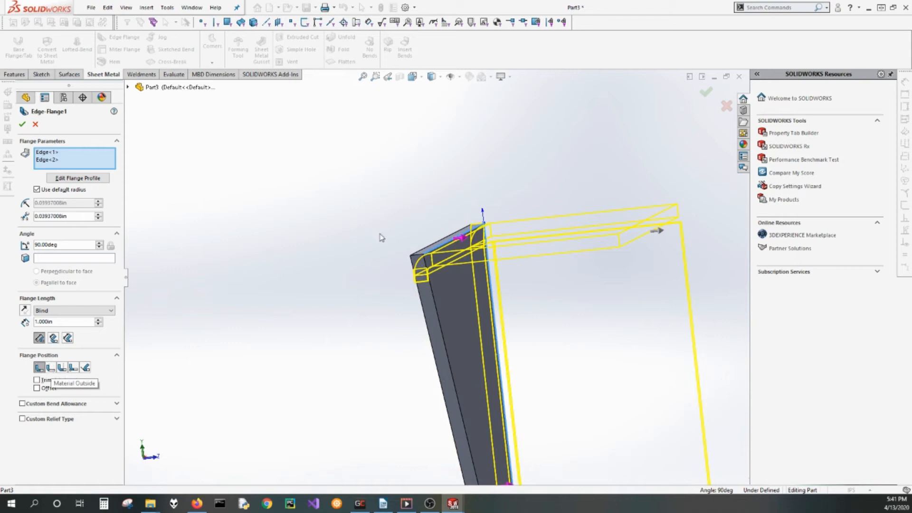
pyautogui.moveTo(379, 236); pyautogui.dragTo(483, 262, button='middle')
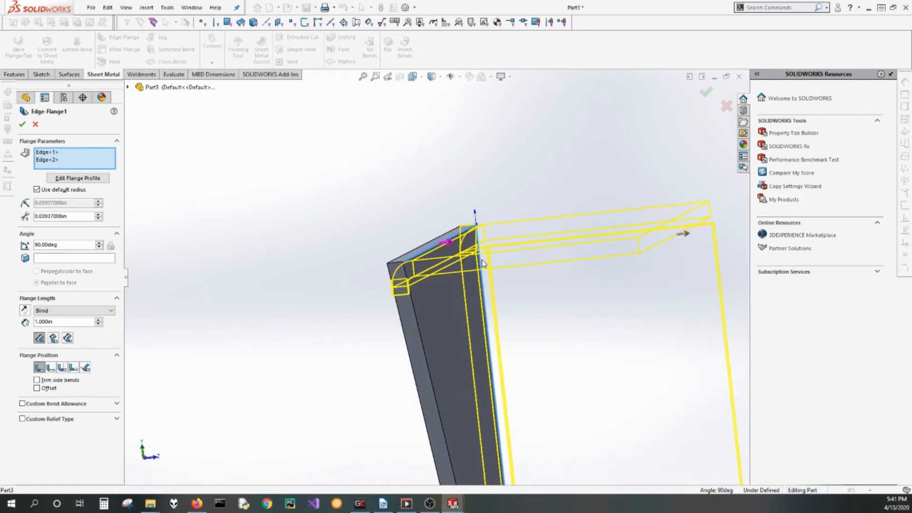
# Step: Compare the Material Outside and Bend Outside flange positions at the plate's corner, leaving Bend Outside selected
pyautogui.click(51, 368)
pyautogui.moveTo(400, 236); pyautogui.dragTo(408, 260, button='middle')
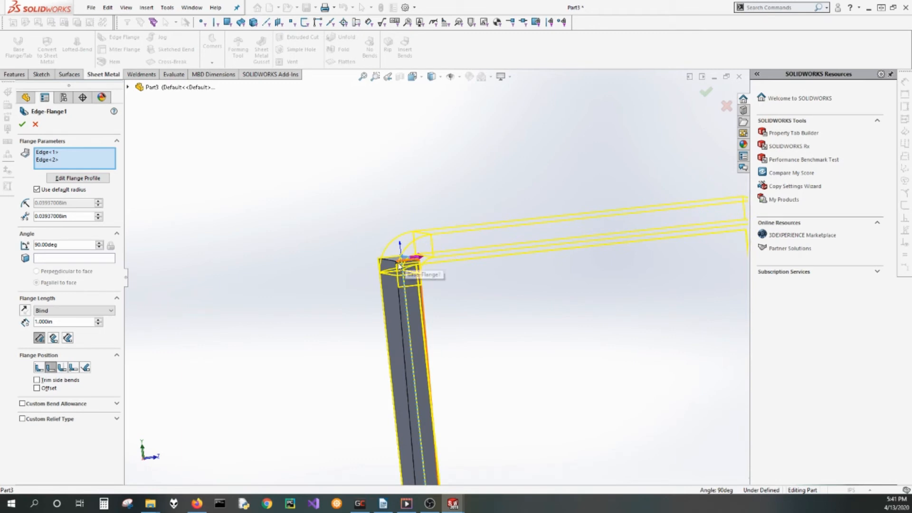
pyautogui.click(62, 367)
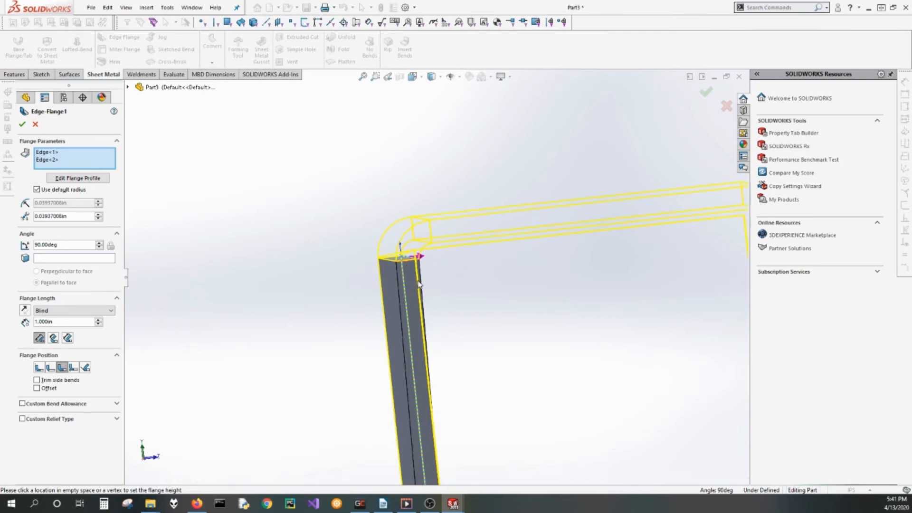
pyautogui.moveTo(419, 283); pyautogui.dragTo(494, 265, button='middle')
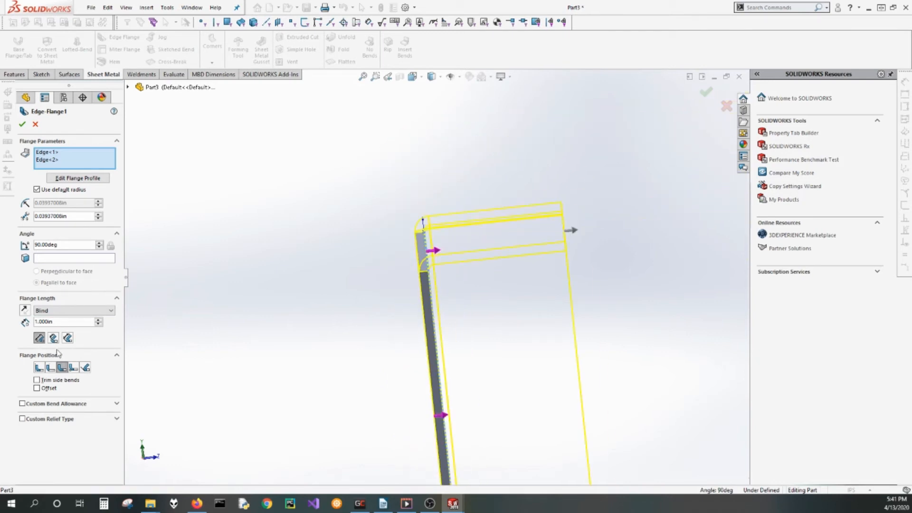
# Step: Set the flange position to Material Inside and examine how the previewed flanges sit against the plate's edges
pyautogui.click(40, 368)
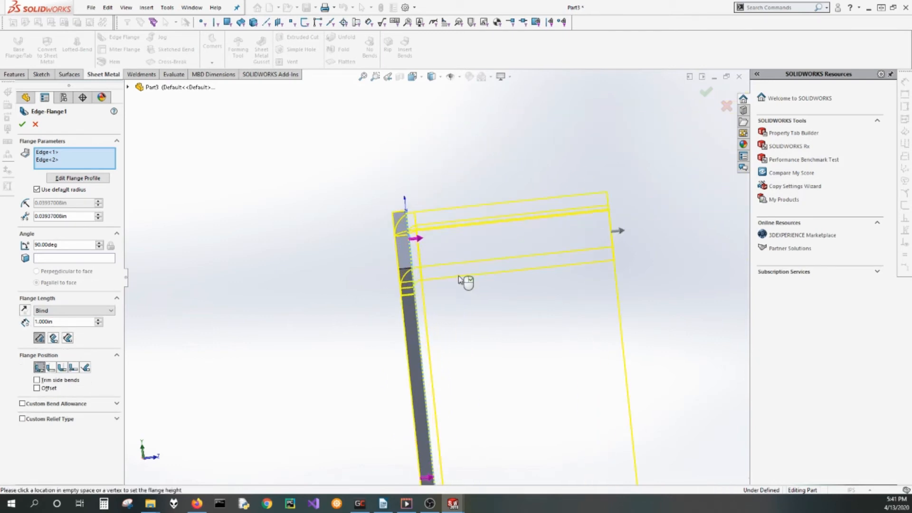
pyautogui.moveTo(480, 264); pyautogui.dragTo(498, 258, button='middle')
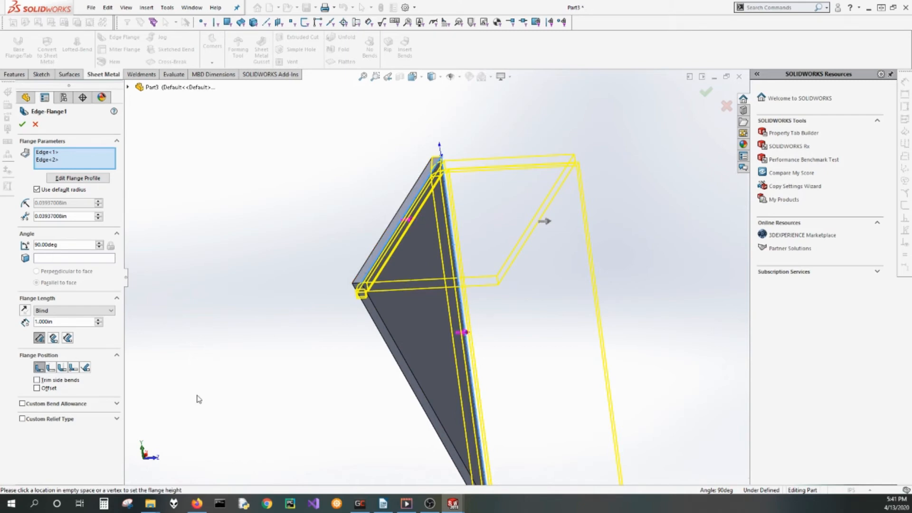
pyautogui.moveTo(410, 276); pyautogui.dragTo(444, 170, button='middle')
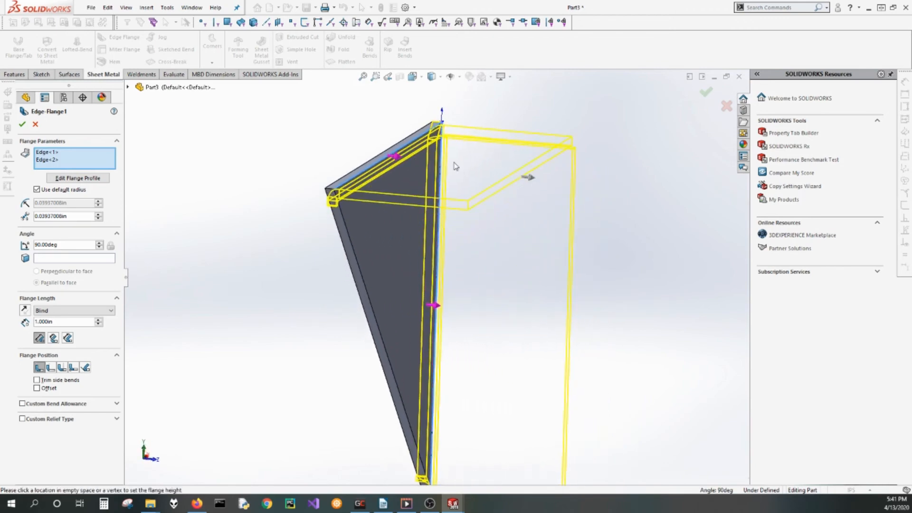
pyautogui.moveTo(434, 195); pyautogui.dragTo(333, 183, button='middle')
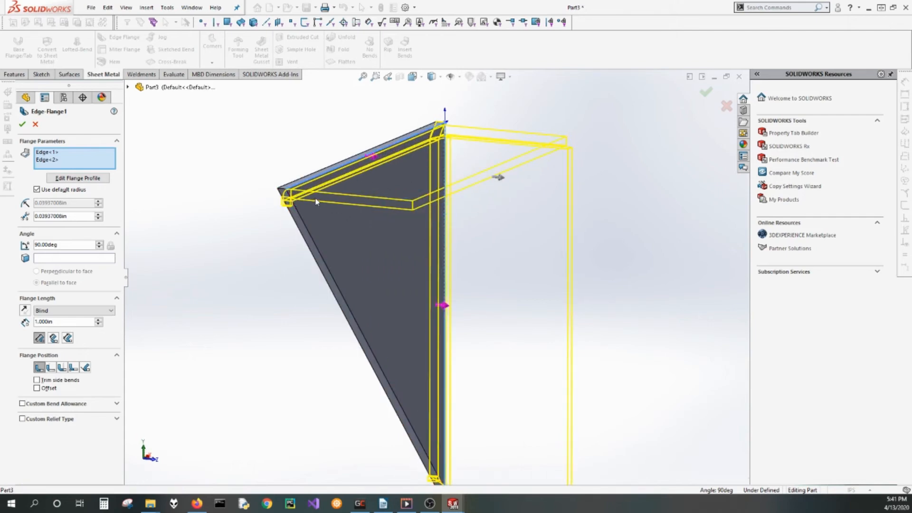
pyautogui.moveTo(317, 201); pyautogui.dragTo(318, 170, button='middle')
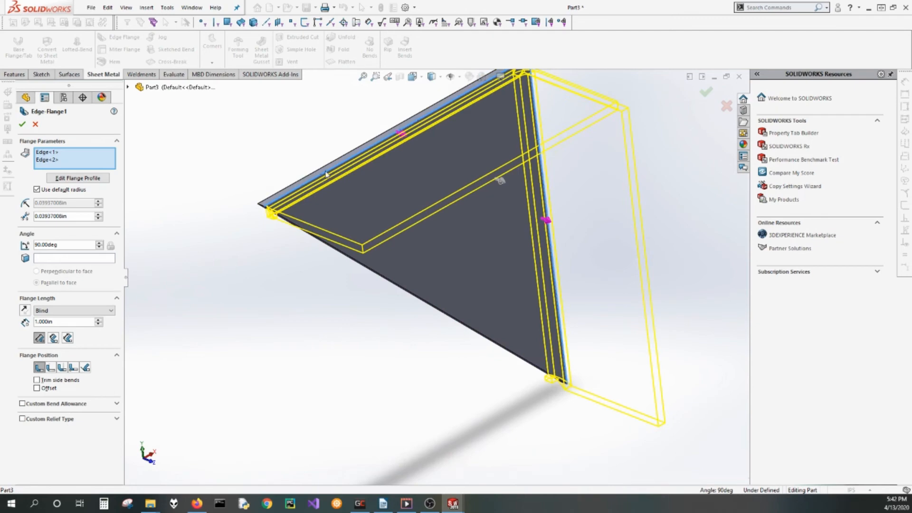
pyautogui.scroll(1, 382, 146)
pyautogui.moveTo(432, 171); pyautogui.dragTo(394, 178, button='middle')
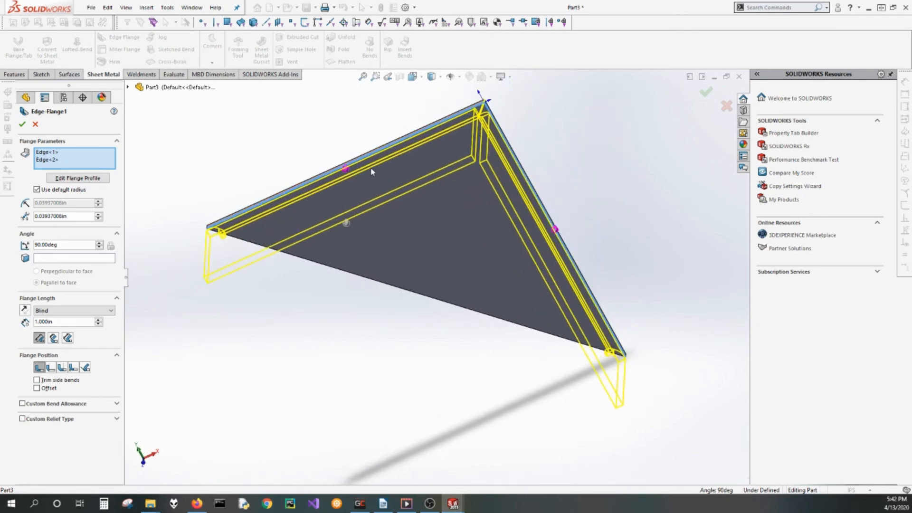
pyautogui.moveTo(446, 147); pyautogui.dragTo(430, 203, button='middle')
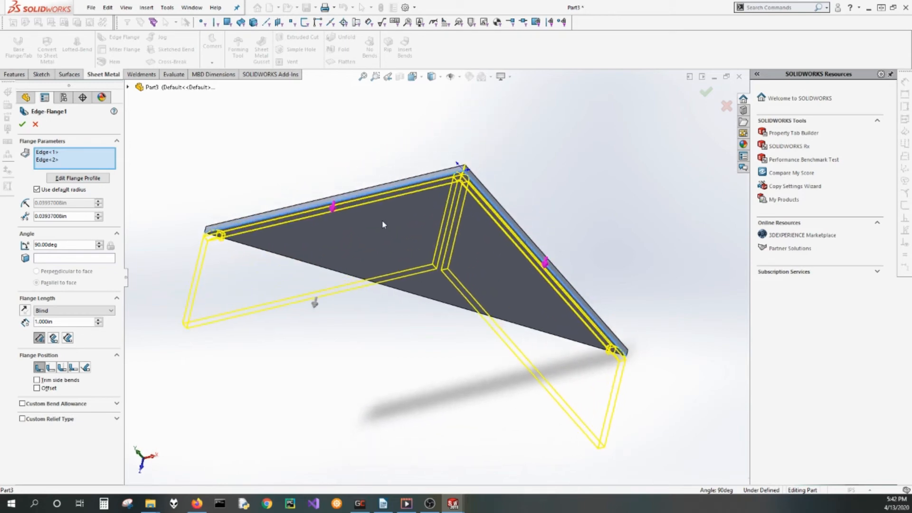
pyautogui.moveTo(397, 254); pyautogui.dragTo(475, 183, button='middle')
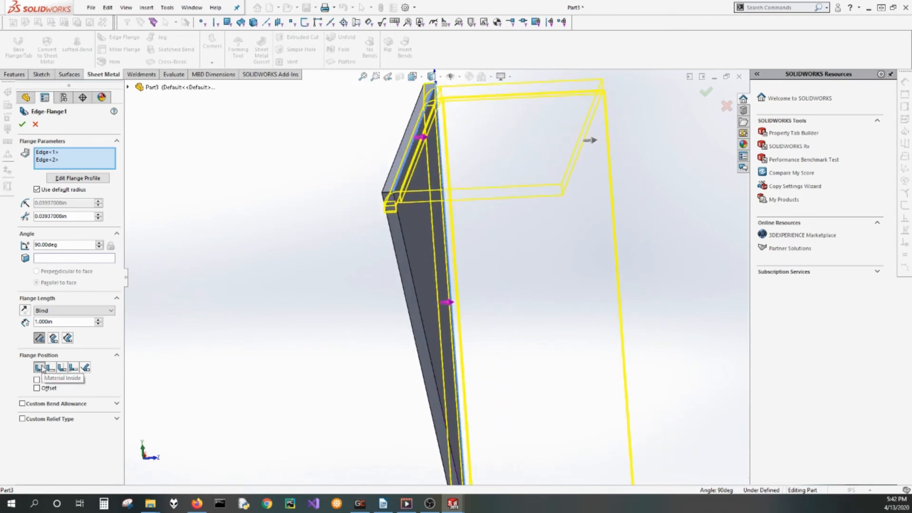
pyautogui.moveTo(443, 185); pyautogui.dragTo(440, 163, button='middle')
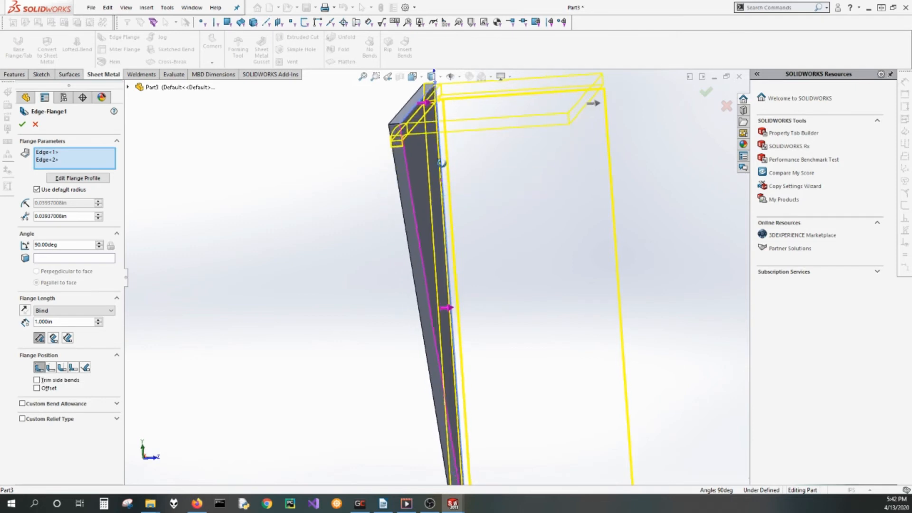
pyautogui.scroll(3, 473, 203)
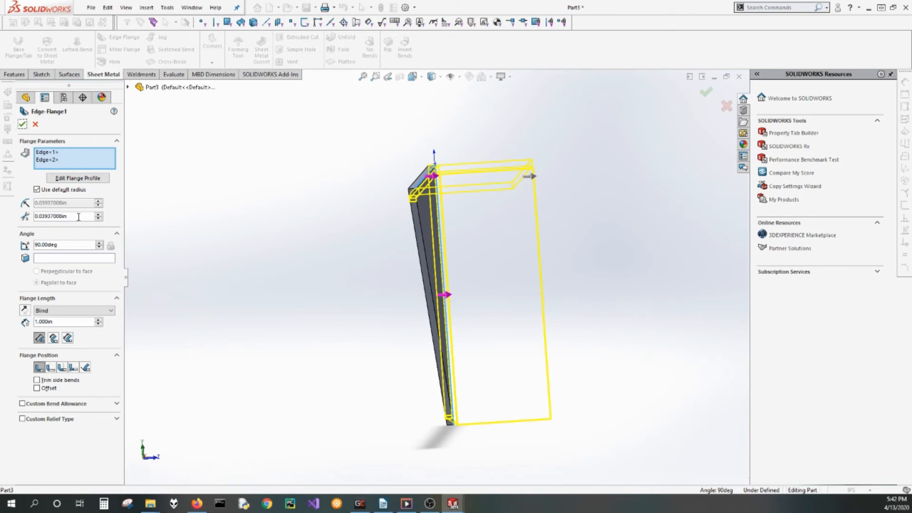
# Step: Override the default bend radius of the edge flanges with 1/32 in
pyautogui.click(37, 189)
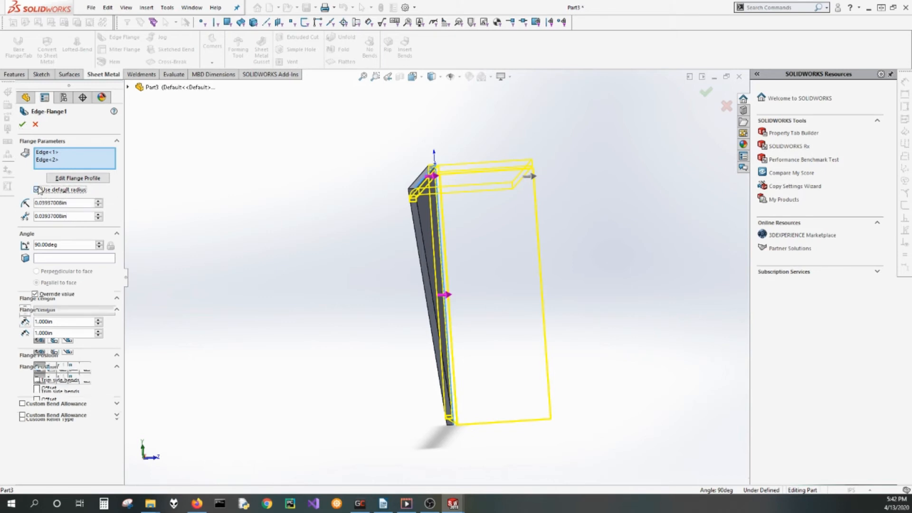
pyautogui.click(78, 201)
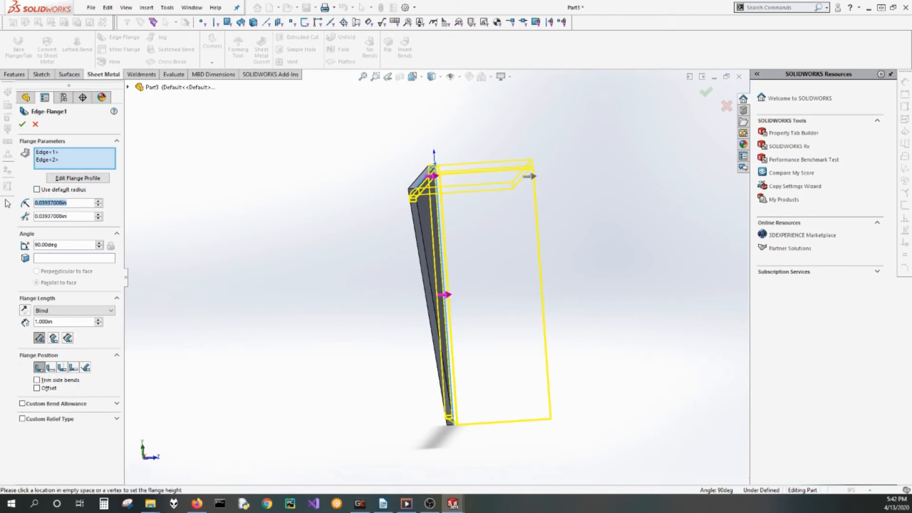
pyautogui.write('1/')
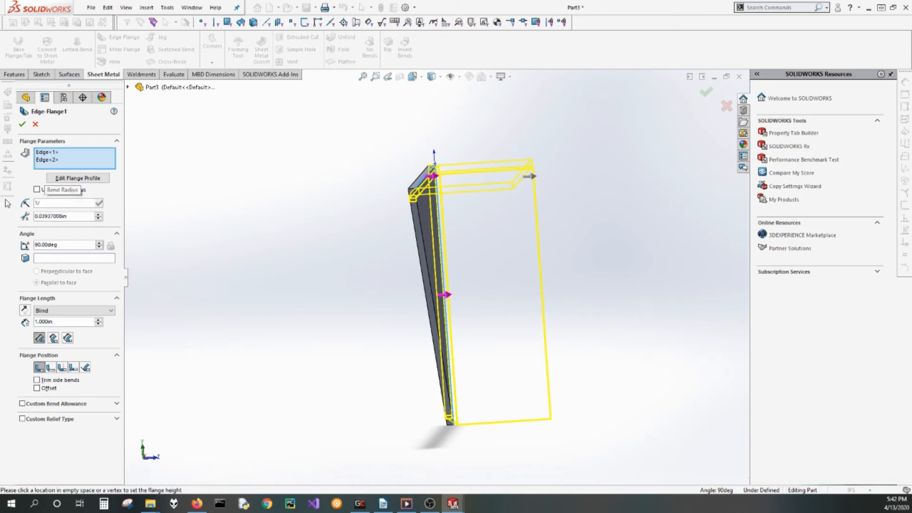
pyautogui.write('32')
pyautogui.press('Tab')
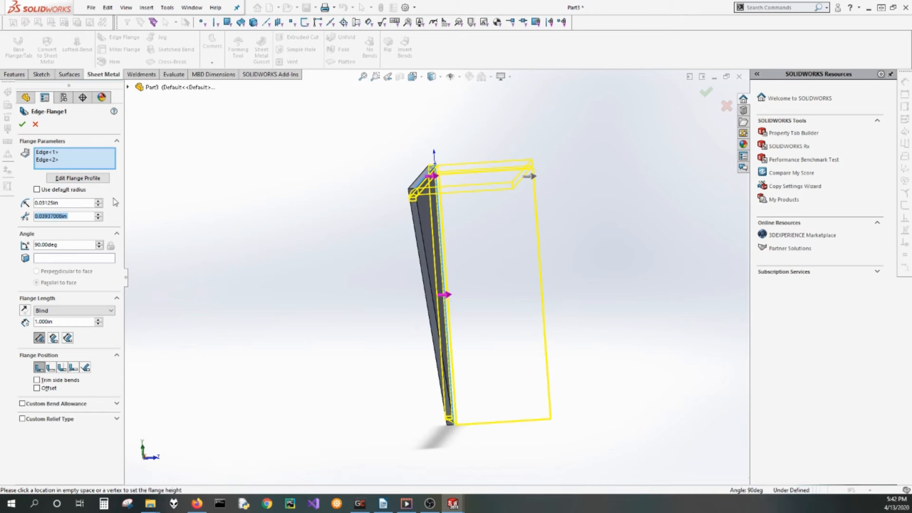
# Step: Inspect the gap distance where the two flanges meet at the plate's corner and create the edge flange
pyautogui.moveTo(493, 183); pyautogui.dragTo(466, 184, button='middle')
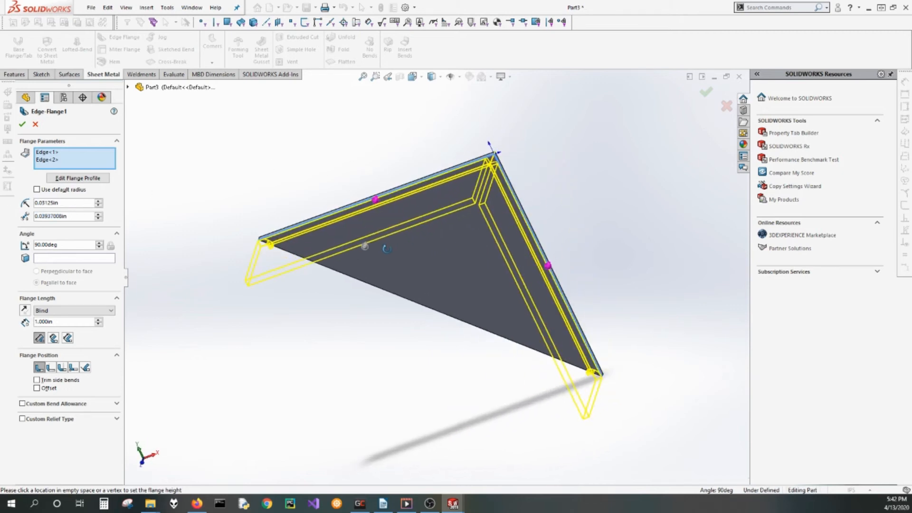
pyautogui.scroll(-4, 477, 176)
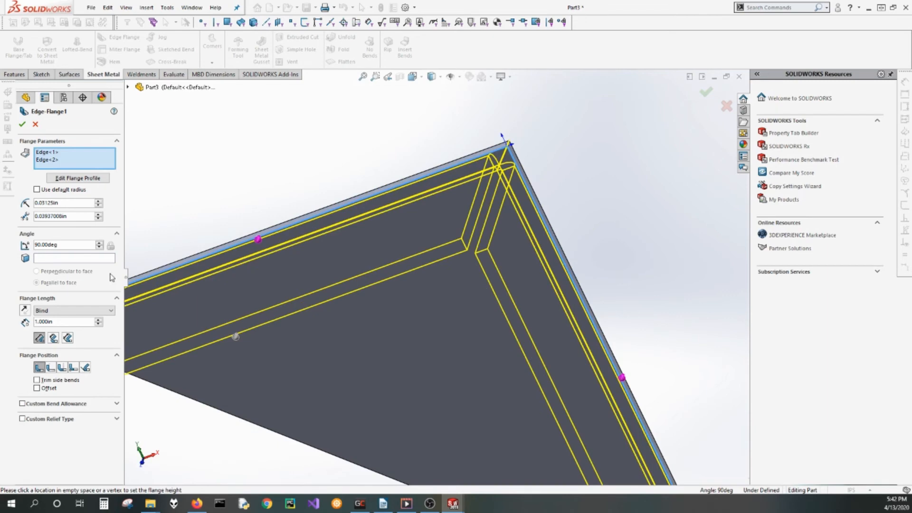
pyautogui.click(46, 216)
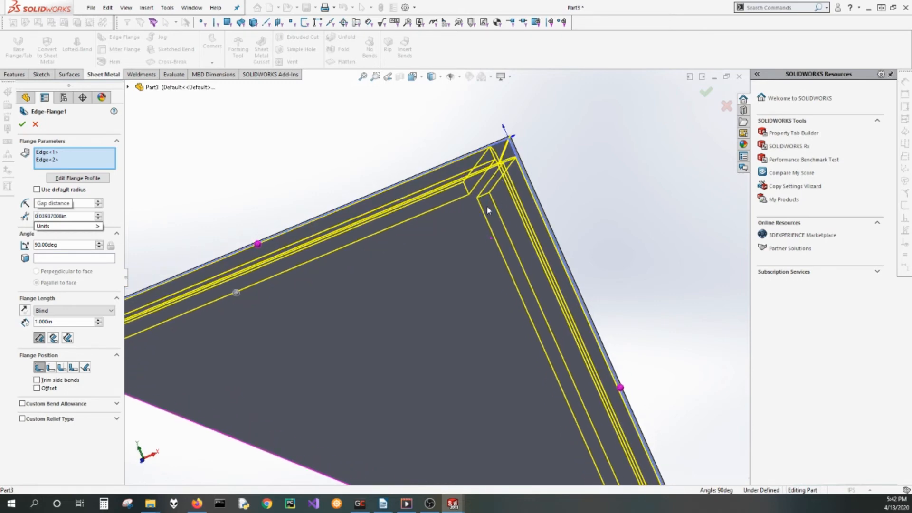
pyautogui.scroll(5, 465, 246)
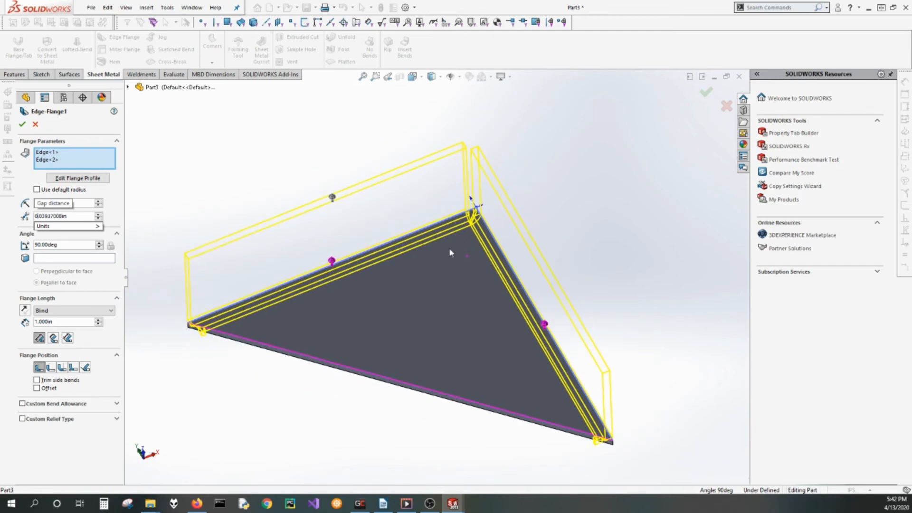
pyautogui.moveTo(428, 203); pyautogui.dragTo(404, 222, button='middle')
pyautogui.moveTo(52, 229)
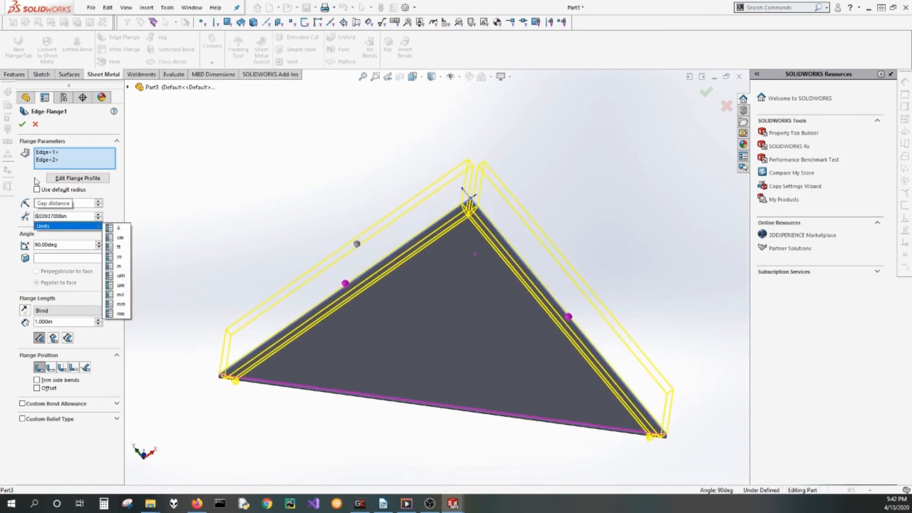
pyautogui.click(22, 126)
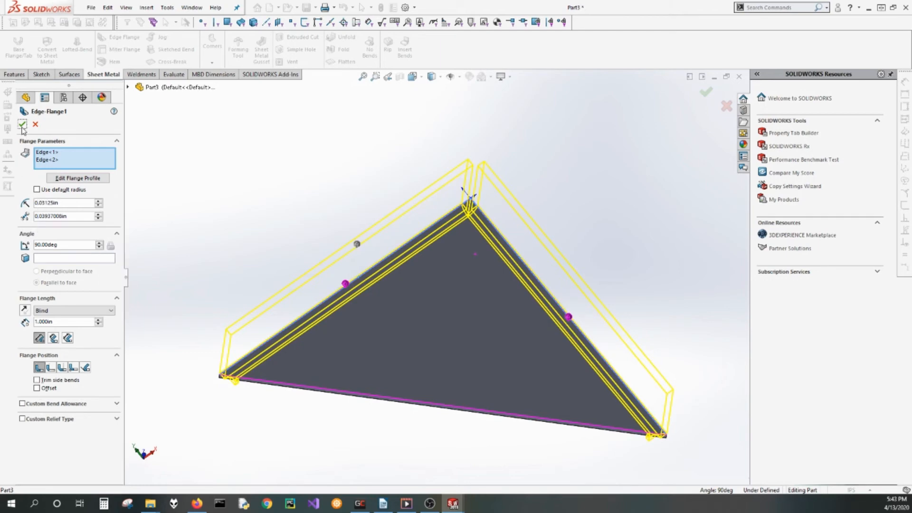
pyautogui.click(22, 125)
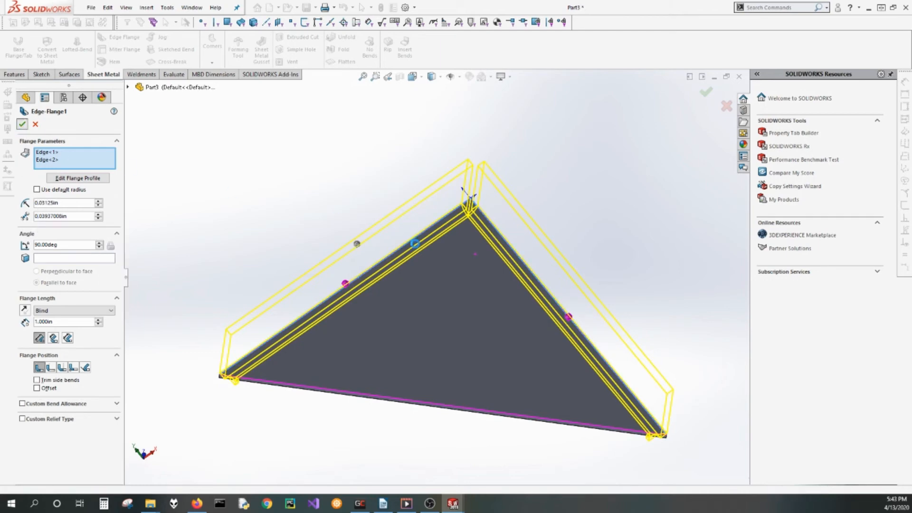
pyautogui.moveTo(406, 229); pyautogui.dragTo(506, 376, button='middle')
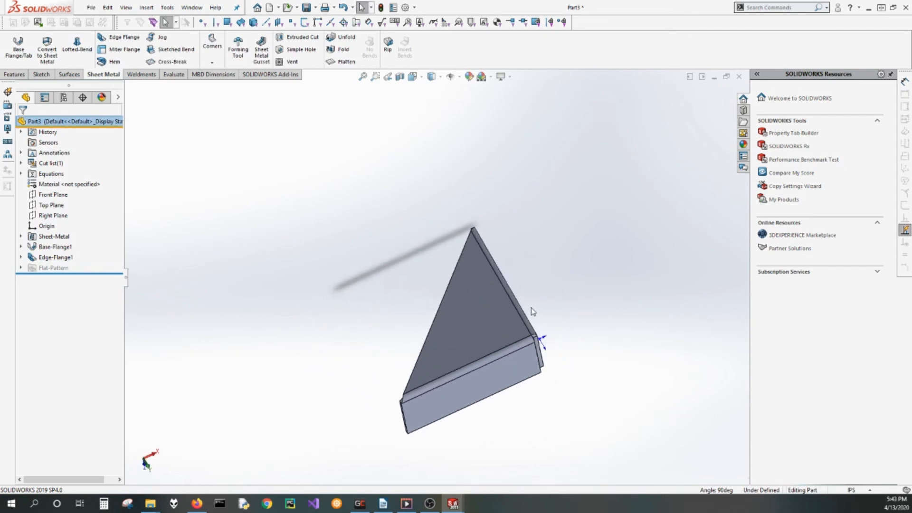
pyautogui.rightClick(430, 367)
pyautogui.click(387, 343)
pyautogui.moveTo(475, 286); pyautogui.dragTo(483, 258, button='middle')
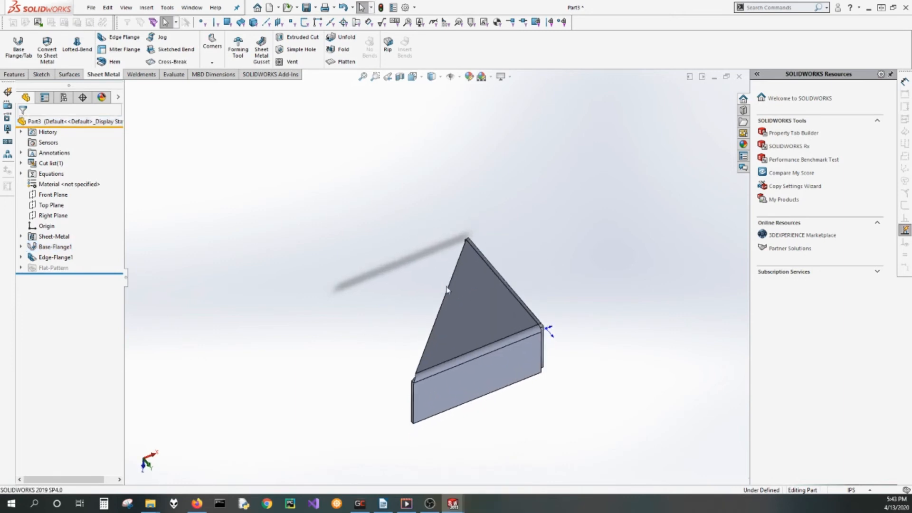
# Step: Switch to the 01-17 collector support part and examine its flanges, bends, corner gap, rounded corners and holes from all sides
pyautogui.moveTo(453, 508)
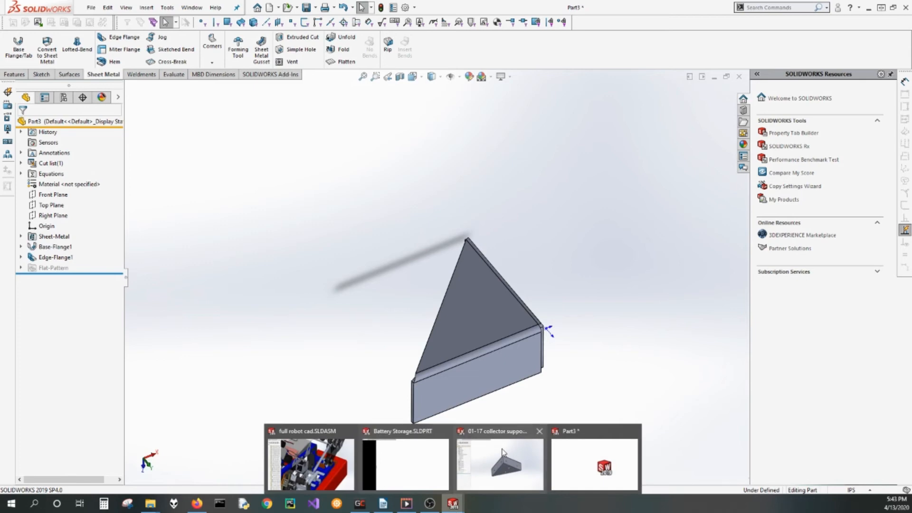
pyautogui.moveTo(503, 452)
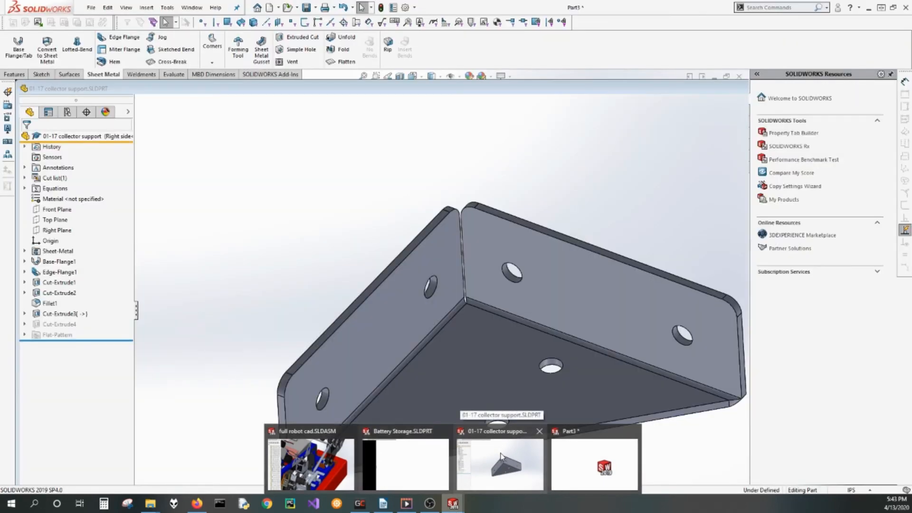
pyautogui.click(500, 455)
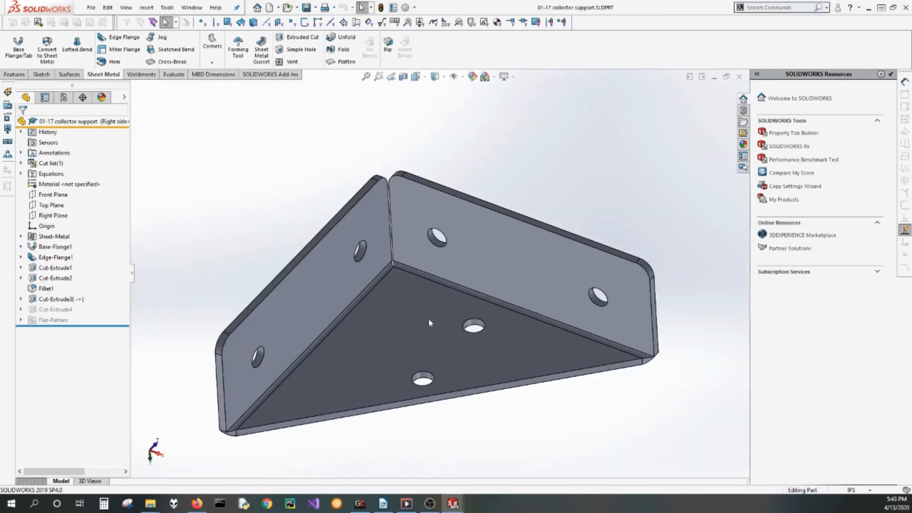
pyautogui.moveTo(420, 421); pyautogui.dragTo(578, 270, button='middle')
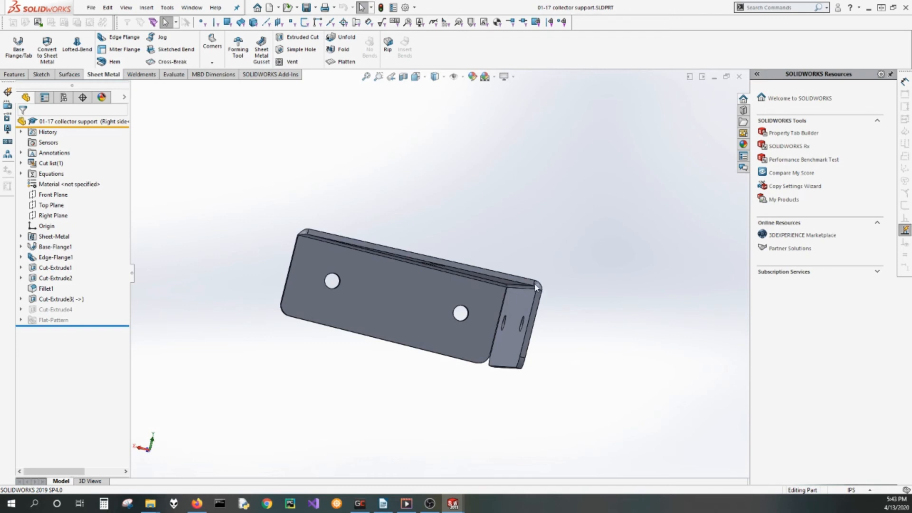
pyautogui.moveTo(454, 234); pyautogui.dragTo(427, 269, button='middle')
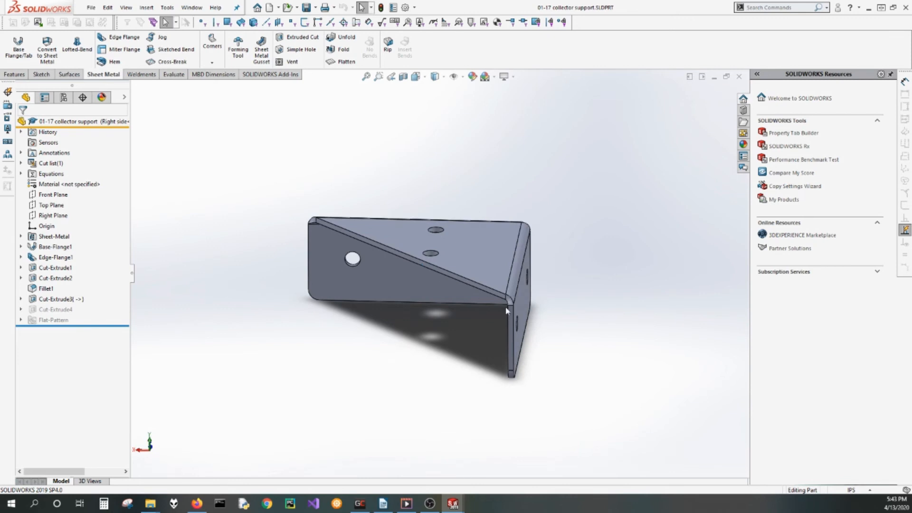
pyautogui.moveTo(494, 289); pyautogui.dragTo(519, 288, button='middle')
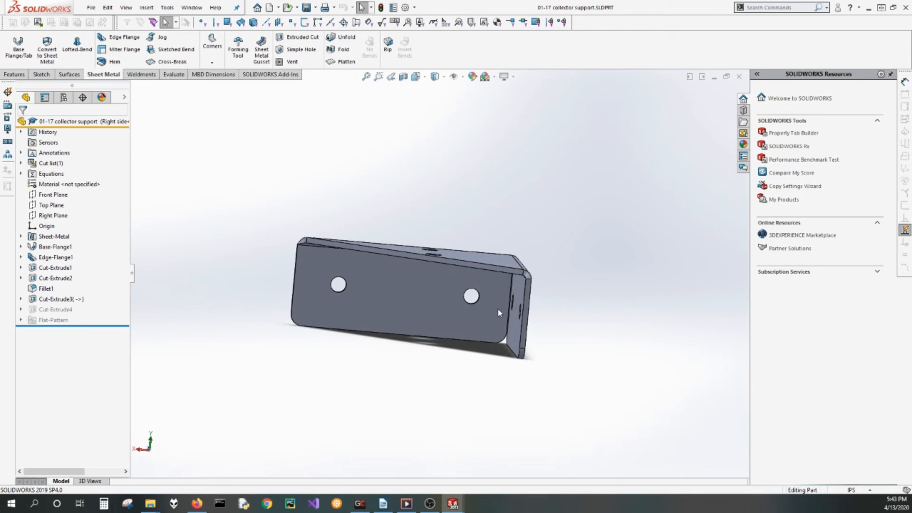
pyautogui.moveTo(497, 310)
pyautogui.mouseDown(button='middle')
pyautogui.moveTo(405, 308)
pyautogui.moveTo(436, 335)
pyautogui.moveTo(419, 350)
pyautogui.mouseUp(button='middle')
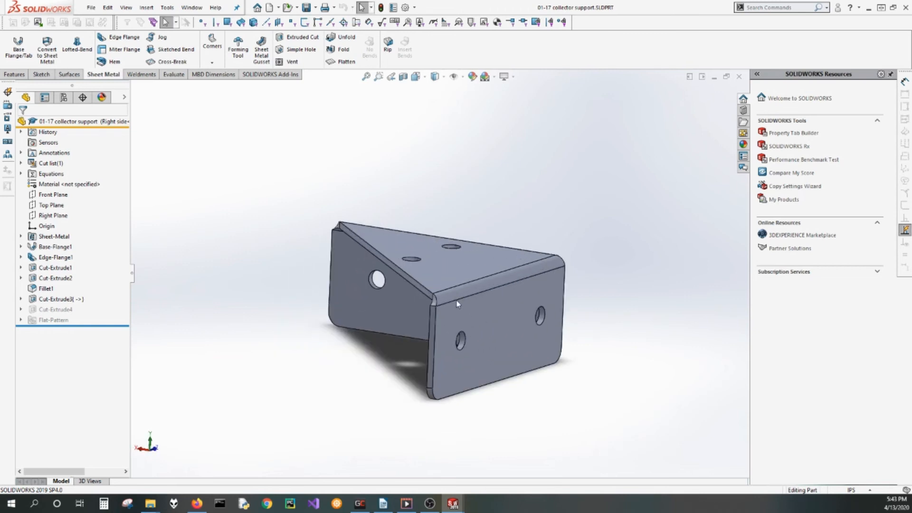
pyautogui.moveTo(436, 255); pyautogui.dragTo(368, 358, button='middle')
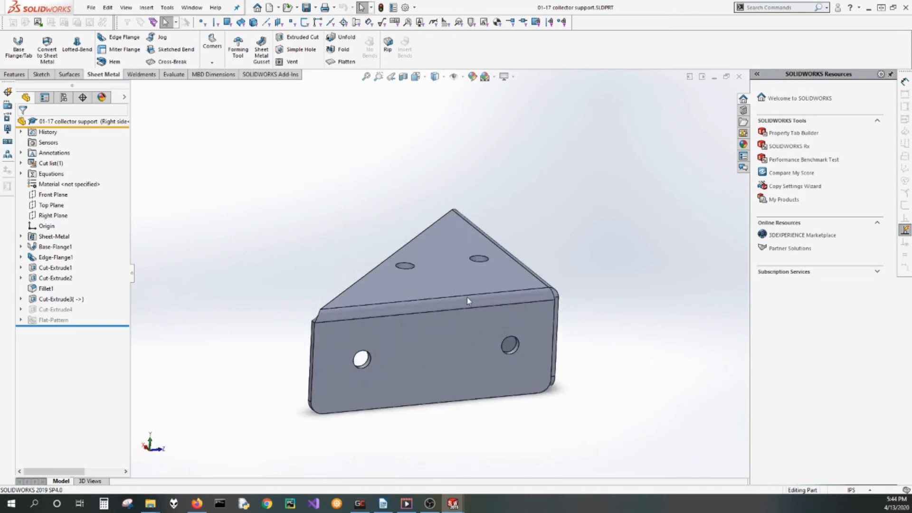
pyautogui.moveTo(466, 297); pyautogui.dragTo(435, 323, button='middle')
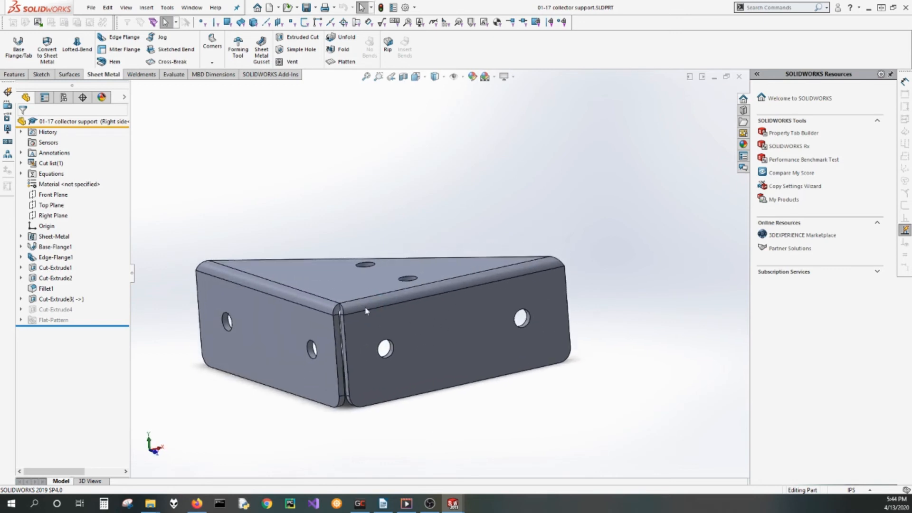
pyautogui.moveTo(344, 323); pyautogui.dragTo(506, 335, button='middle')
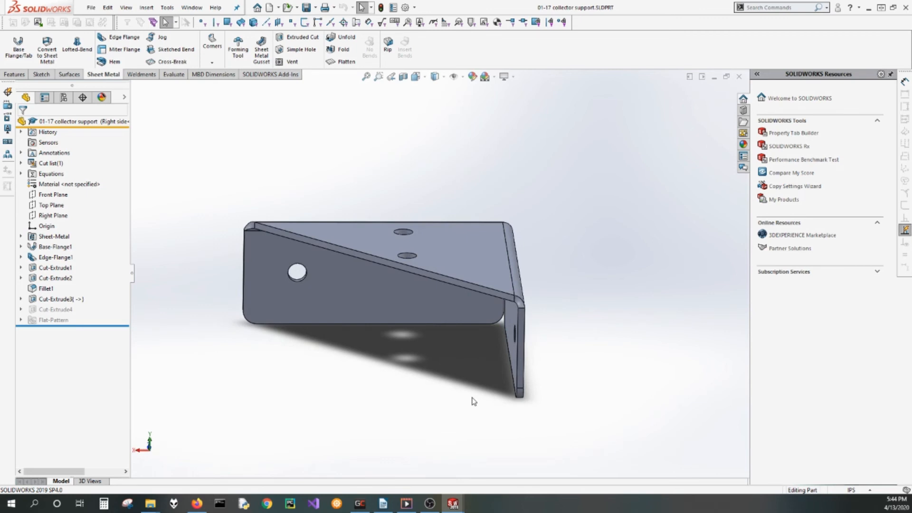
pyautogui.moveTo(357, 299); pyautogui.dragTo(435, 307, button='middle')
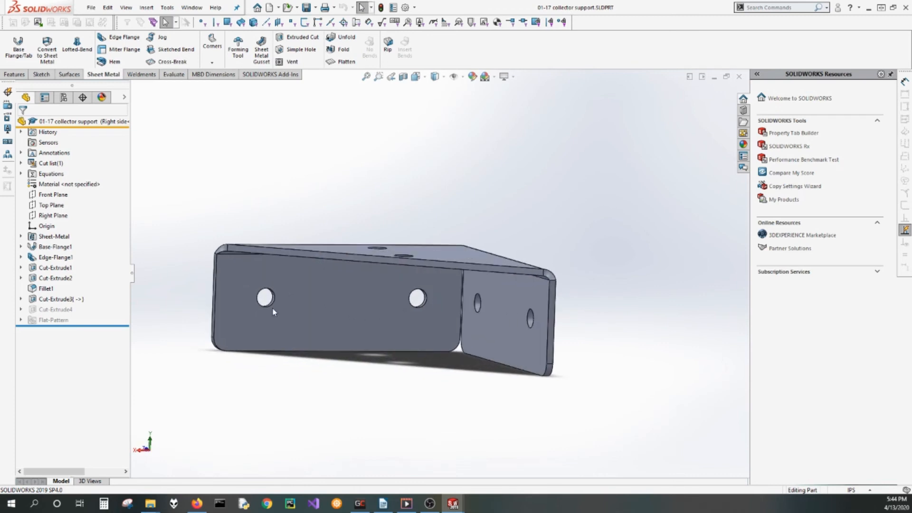
pyautogui.moveTo(353, 260); pyautogui.dragTo(322, 207, button='middle')
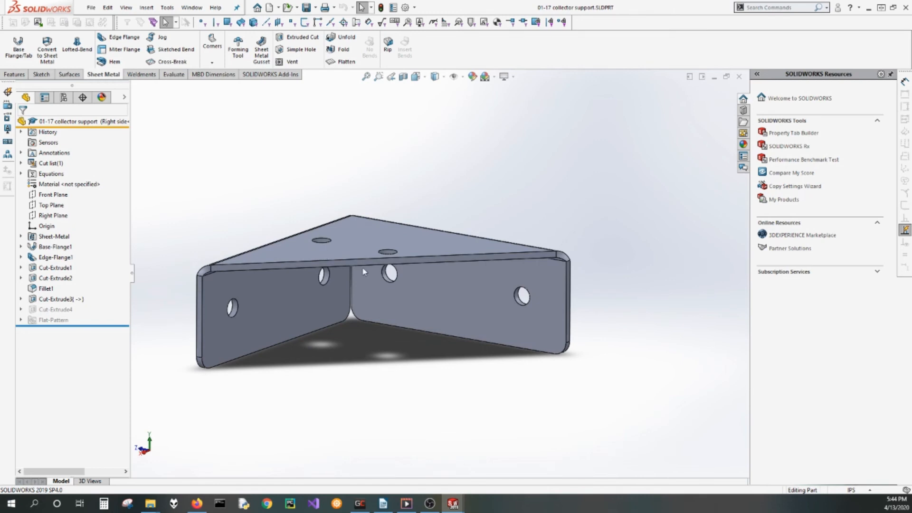
# Step: Examine the collector support's flange holes, rounded corners, bends and the gap where its two flanges meet from several angles
pyautogui.moveTo(371, 306)
pyautogui.mouseDown(button='middle')
pyautogui.moveTo(325, 284)
pyautogui.moveTo(363, 274)
pyautogui.moveTo(378, 314)
pyautogui.mouseUp(button='middle')
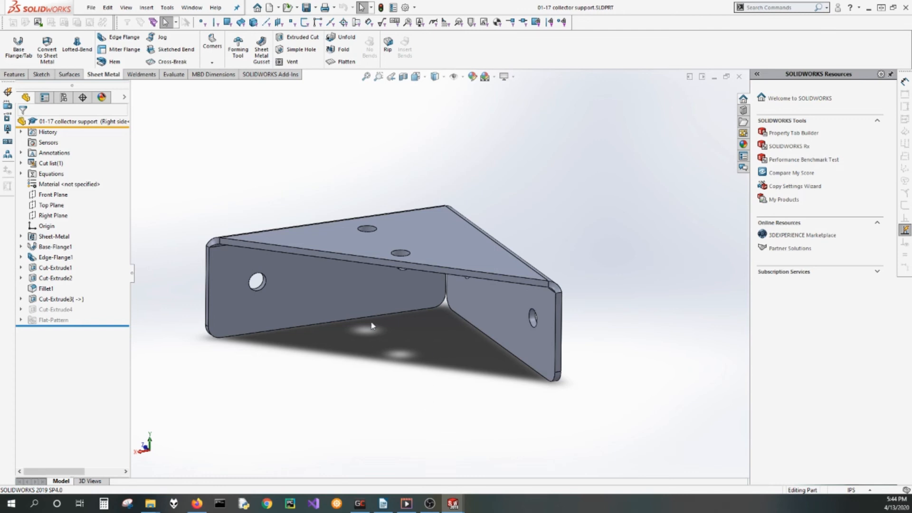
pyautogui.moveTo(374, 326); pyautogui.dragTo(284, 288, button='middle')
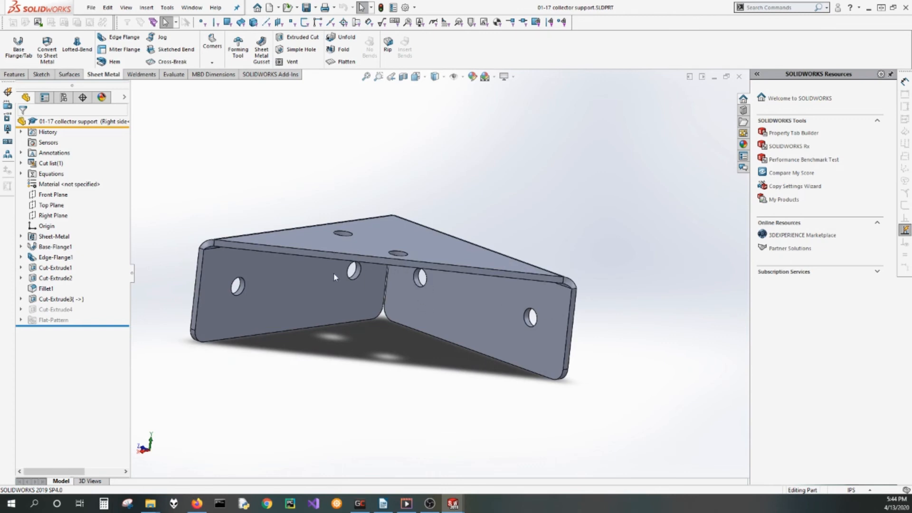
pyautogui.moveTo(334, 277); pyautogui.dragTo(313, 247, button='middle')
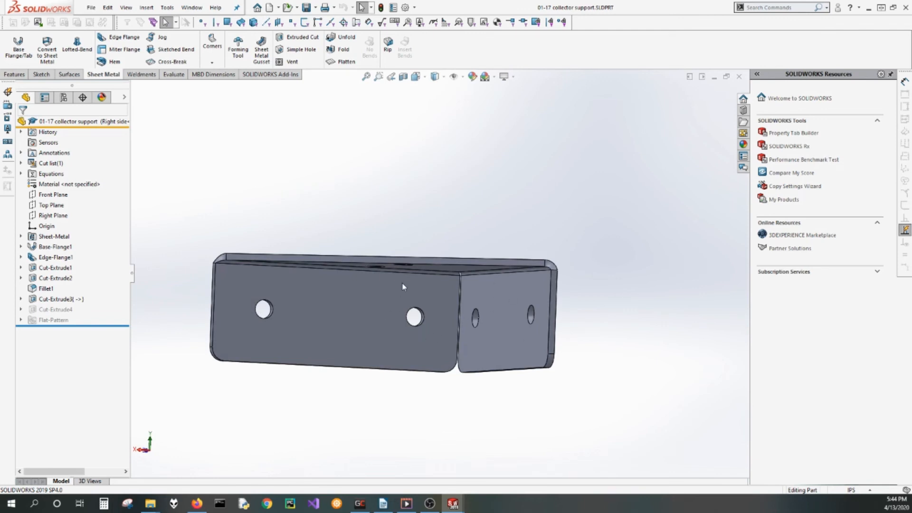
pyautogui.moveTo(402, 286); pyautogui.dragTo(416, 368, button='middle')
pyautogui.moveTo(423, 318); pyautogui.dragTo(411, 428, button='middle')
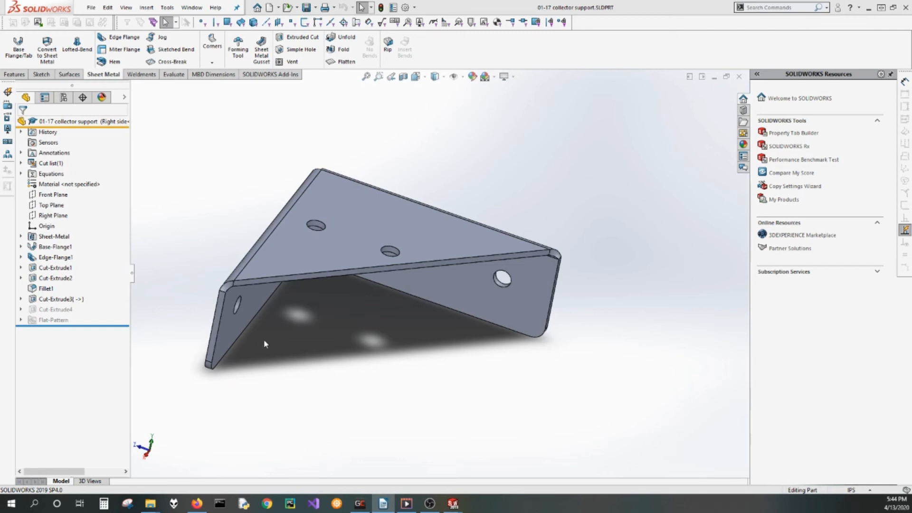
pyautogui.hotkey('ctrl', '4')
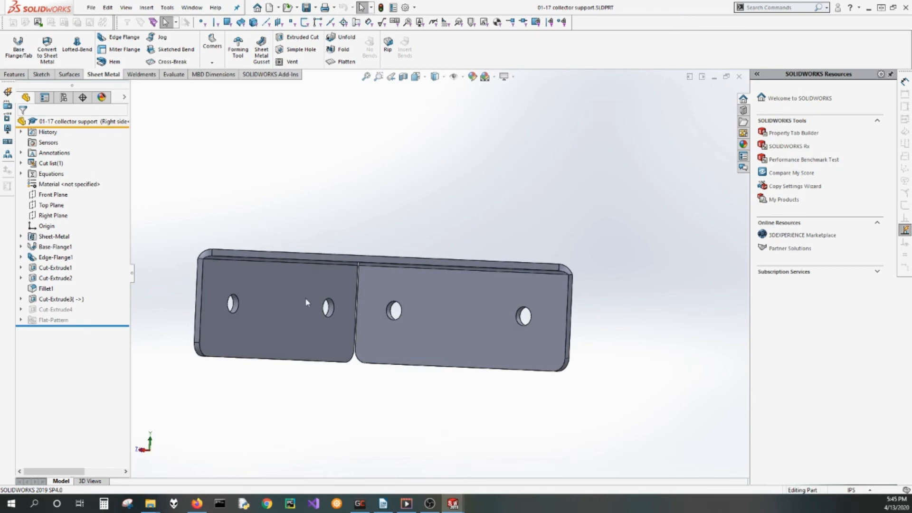
# Step: Switch to the Battery Storage part and examine its bent walls, mounting arms, triangular cutouts and feature history
pyautogui.moveTo(452, 504)
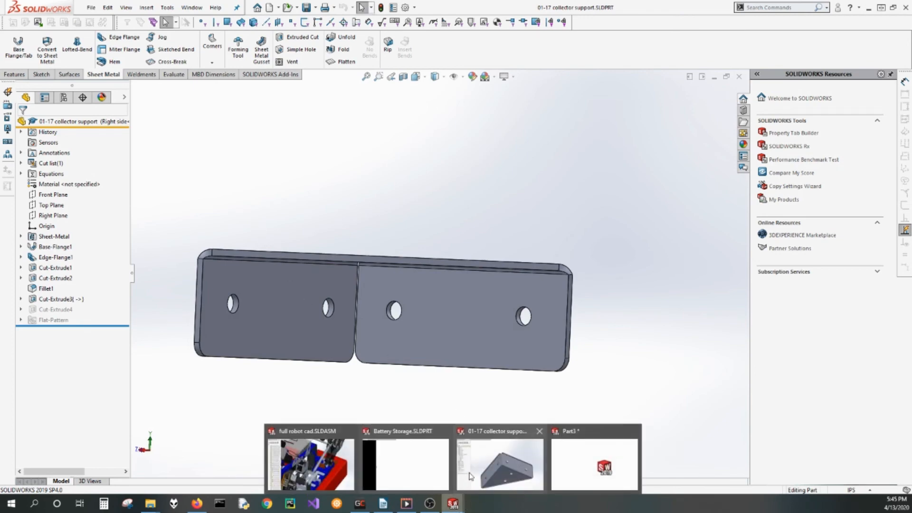
pyautogui.click(417, 462)
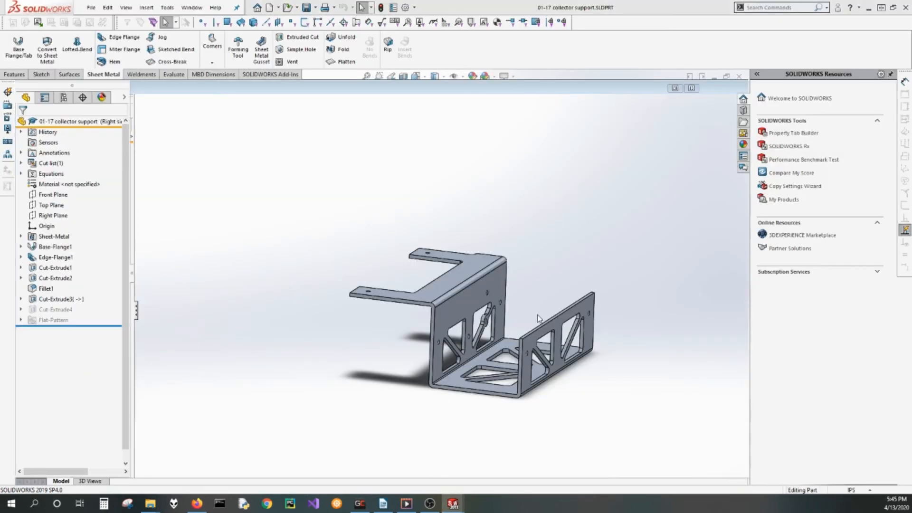
pyautogui.scroll(-5, 439, 280)
pyautogui.moveTo(427, 316); pyautogui.dragTo(417, 346, button='middle')
pyautogui.scroll(3, 402, 361)
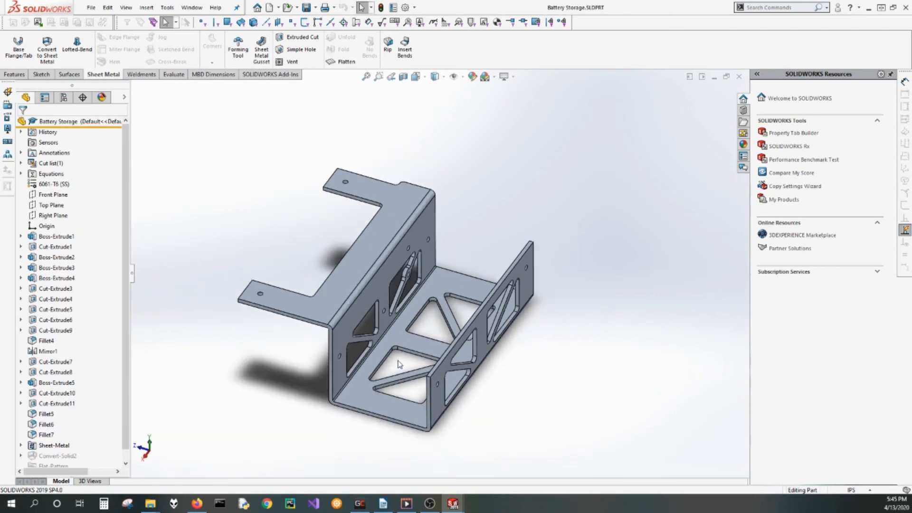
pyautogui.scroll(-1, 59, 340)
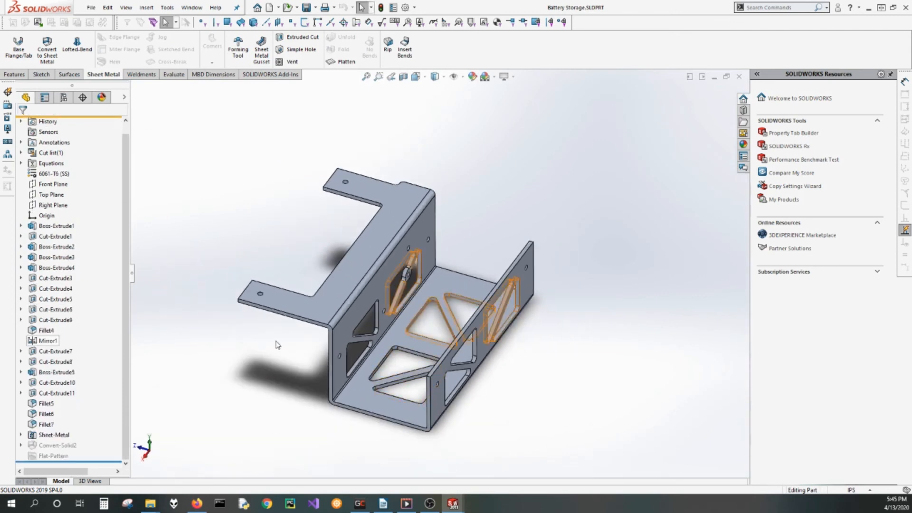
# Step: Return to the 01-17 collector support part and examine its plate and the outer faces of both flanges from below
pyautogui.moveTo(447, 502)
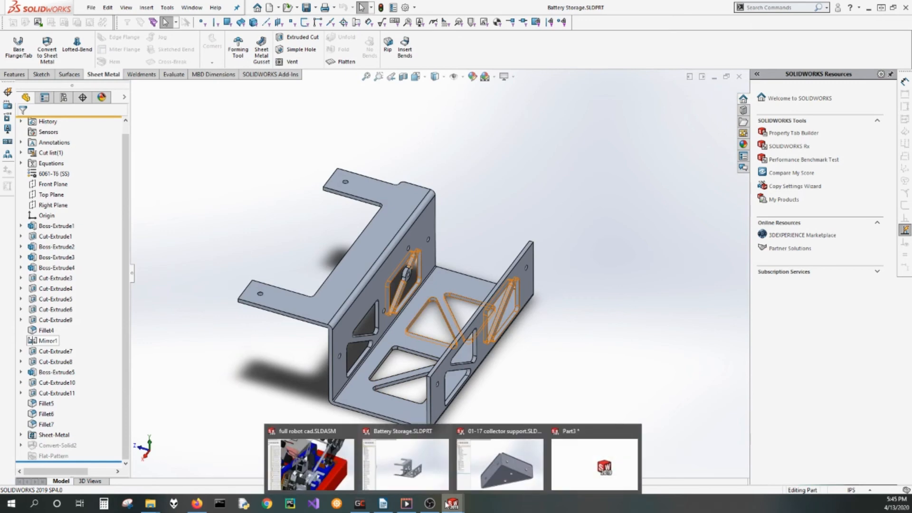
pyautogui.moveTo(569, 471)
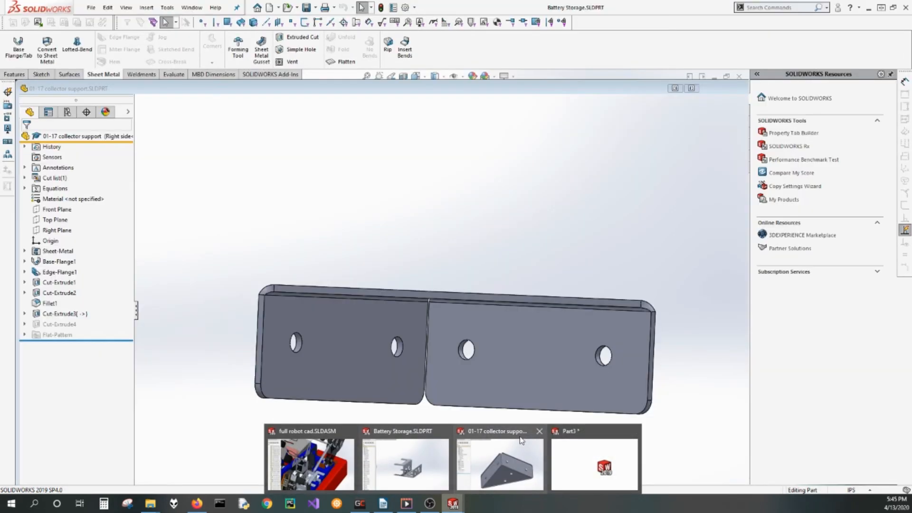
pyautogui.click(522, 440)
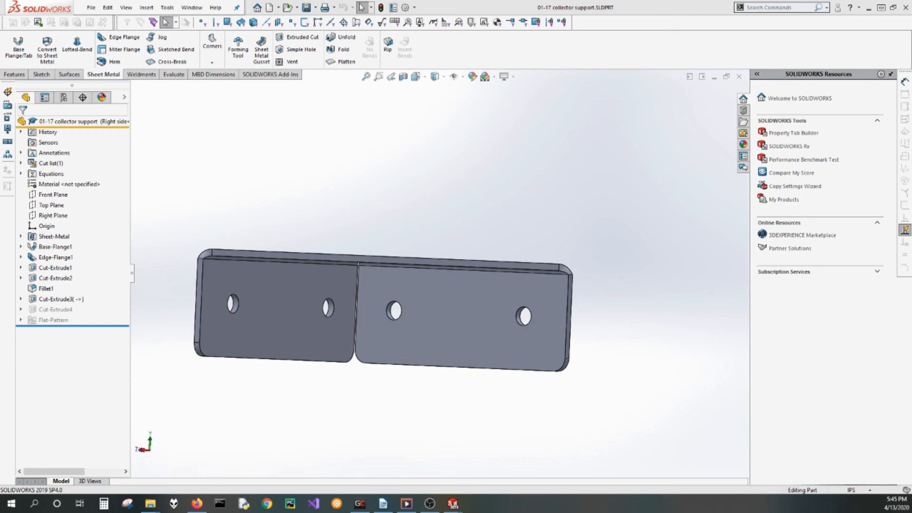
pyautogui.moveTo(287, 435); pyautogui.dragTo(286, 392, button='middle')
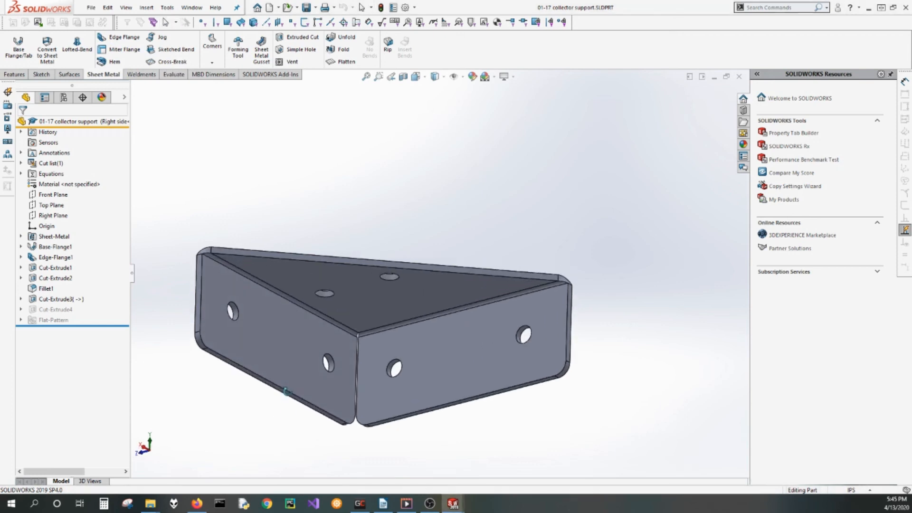
pyautogui.press('Escape')
# Step: Close the Battery Storage and 01-17 collector support parts to return to the Part3 bracket
pyautogui.moveTo(450, 508)
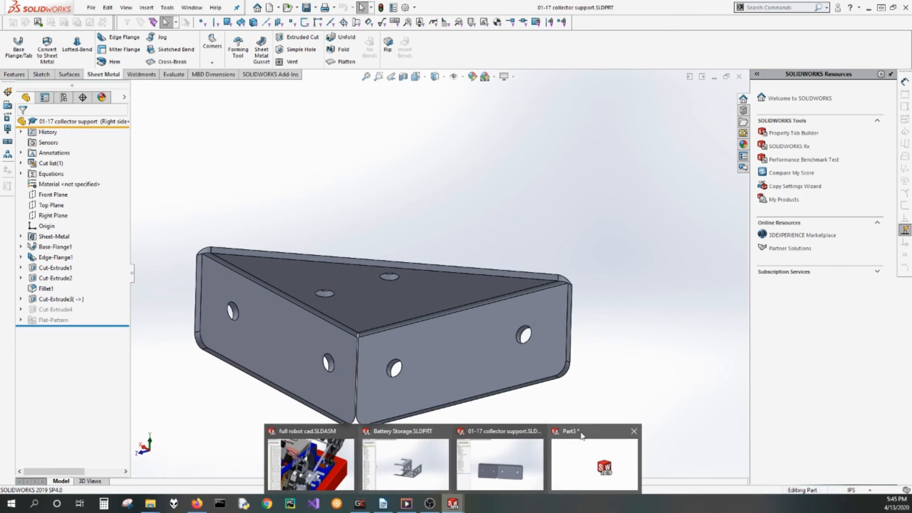
pyautogui.moveTo(581, 436)
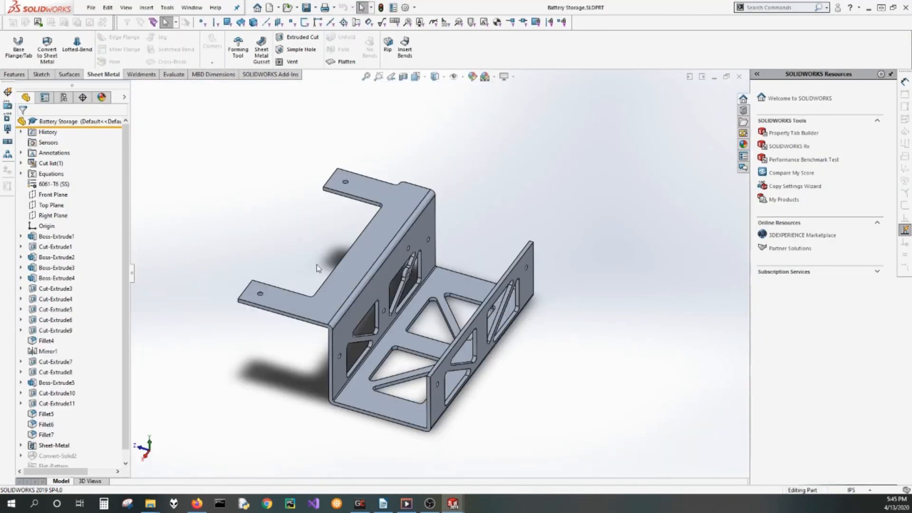
pyautogui.click(735, 79)
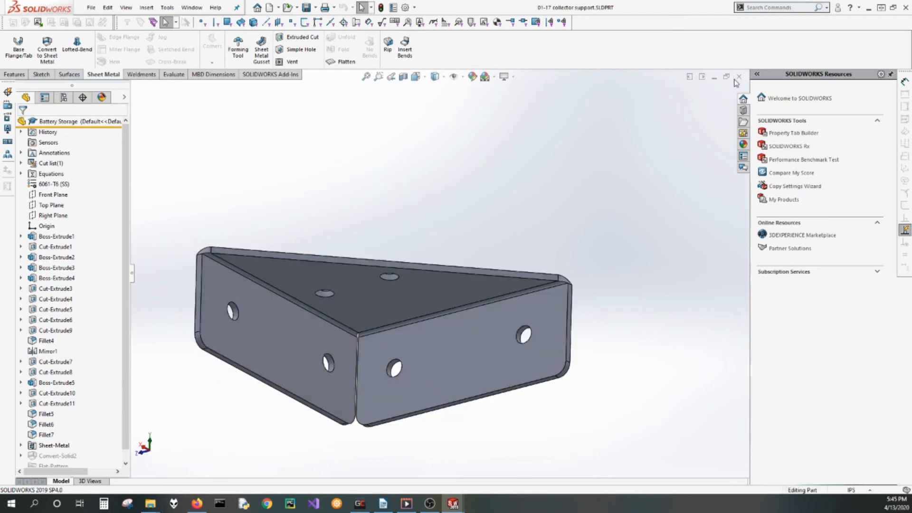
pyautogui.click(736, 79)
# Step: Unsuppress Flat-Pattern1 to unfold the bracket into its flat sheet
pyautogui.moveTo(463, 263); pyautogui.dragTo(512, 249, button='middle')
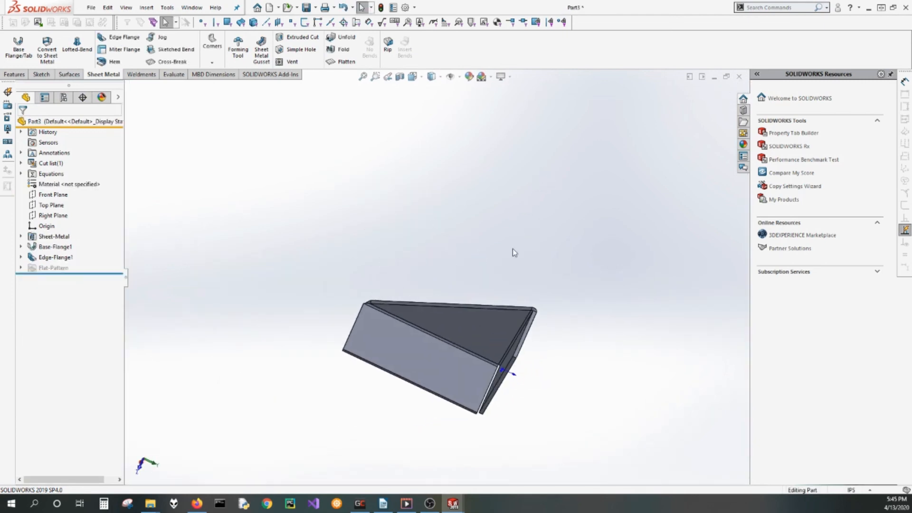
pyautogui.moveTo(490, 321); pyautogui.dragTo(515, 259, button='middle')
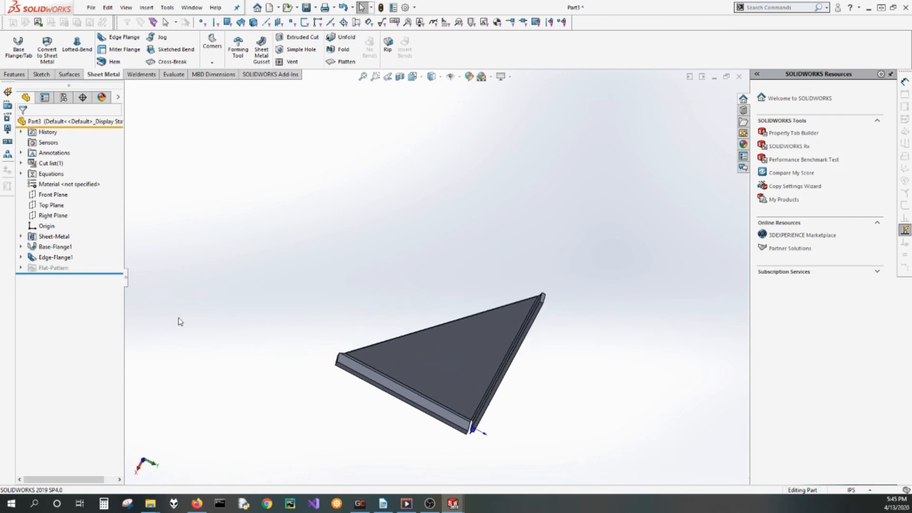
pyautogui.click(22, 268)
pyautogui.moveTo(442, 387); pyautogui.dragTo(504, 311, button='middle')
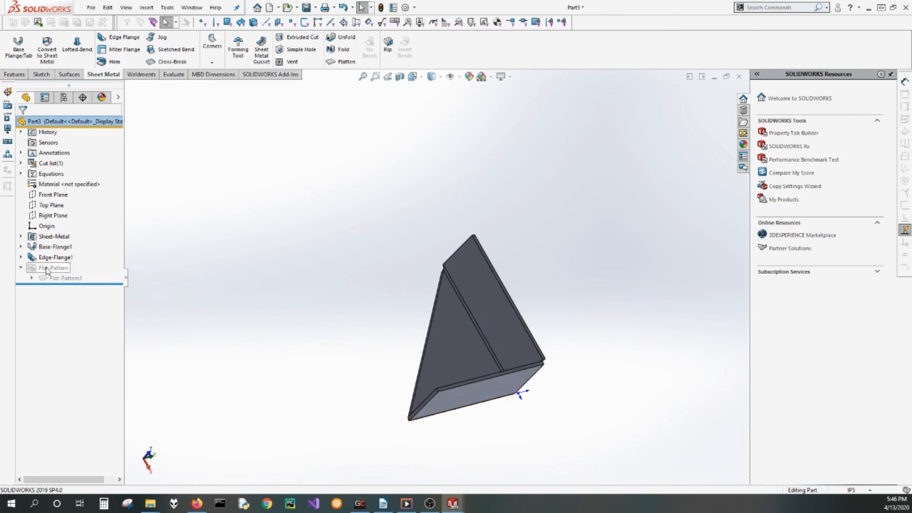
pyautogui.moveTo(49, 278)
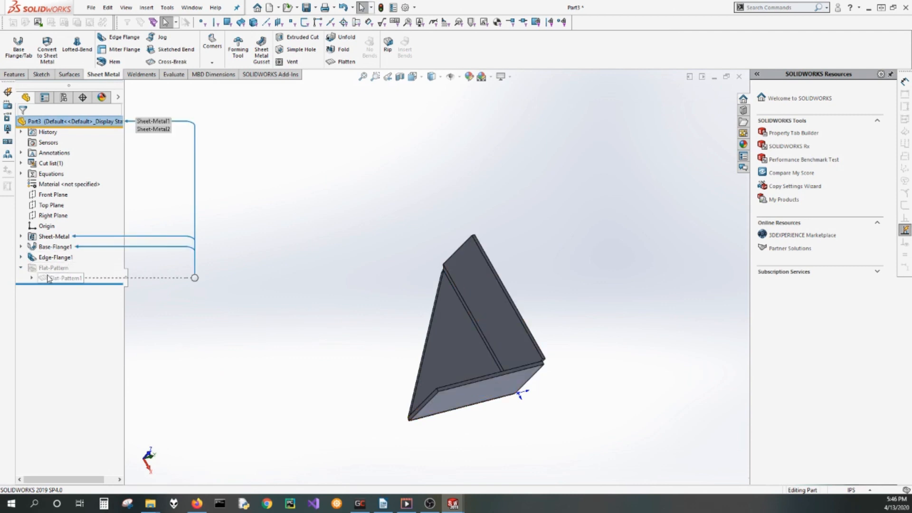
pyautogui.click(49, 277)
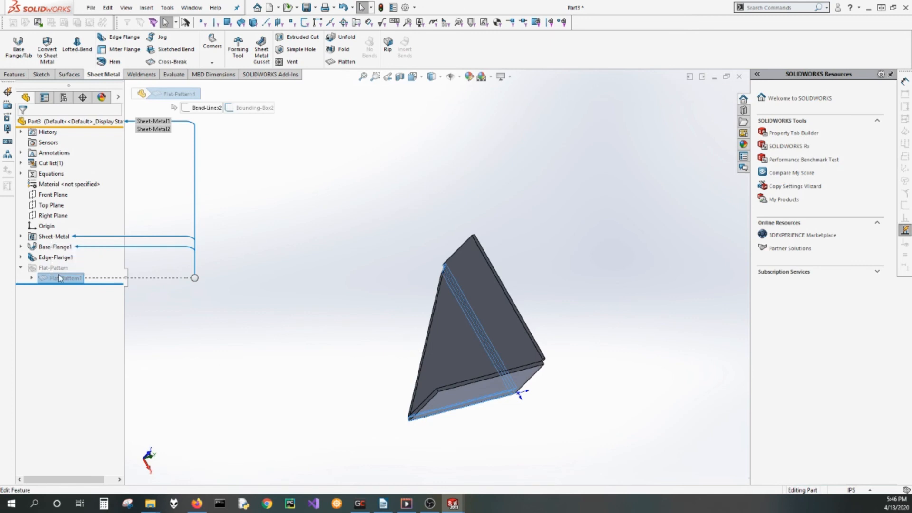
pyautogui.click(57, 278)
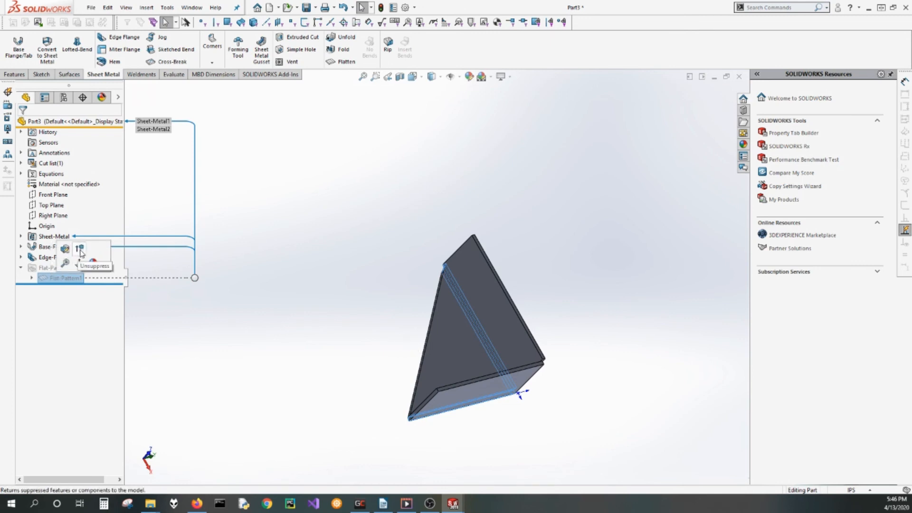
pyautogui.doubleClick(49, 278)
pyautogui.rightClick(50, 280)
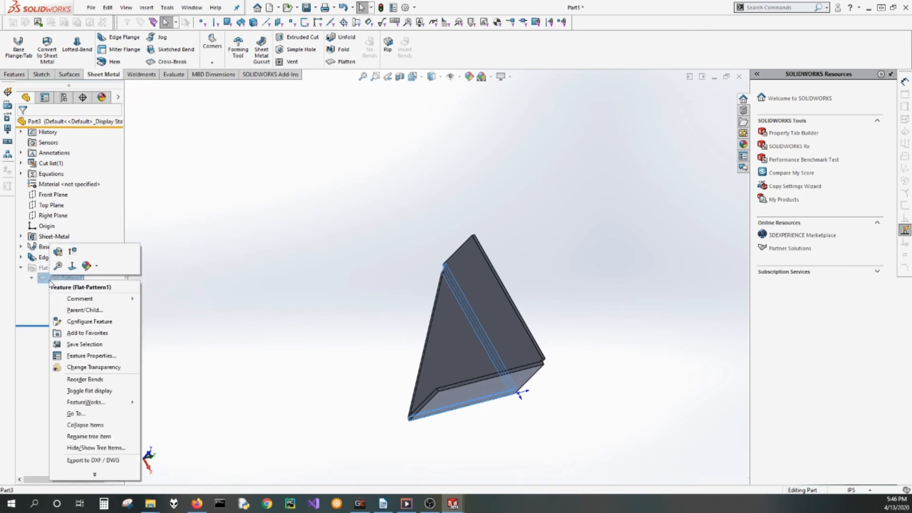
pyautogui.click(70, 255)
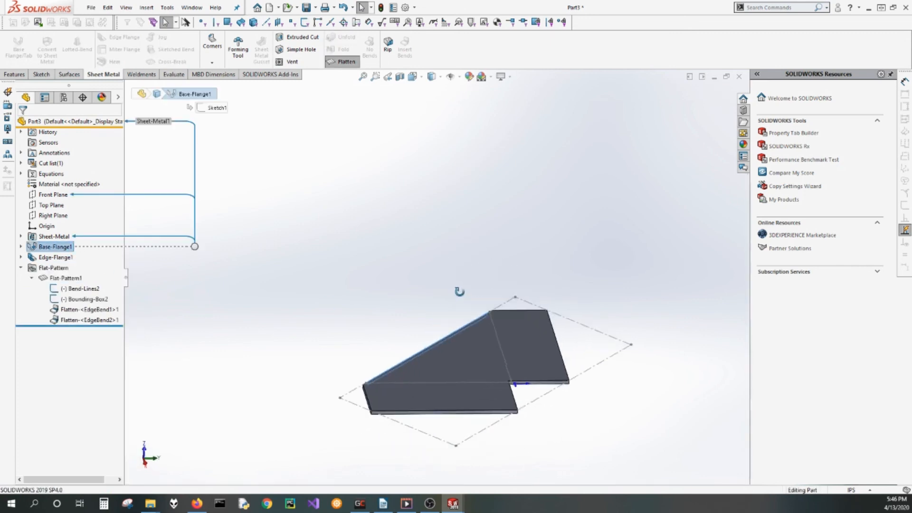
# Step: Measure the long side of the flat pattern's bounding box
pyautogui.moveTo(558, 411); pyautogui.dragTo(437, 390, button='middle')
pyautogui.scroll(-3, 352, 358)
pyautogui.click(559, 352)
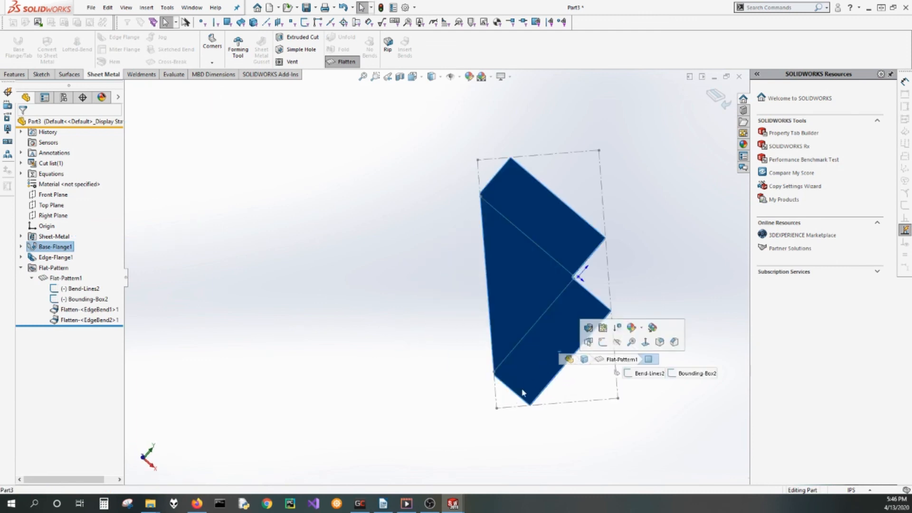
pyautogui.click(493, 392)
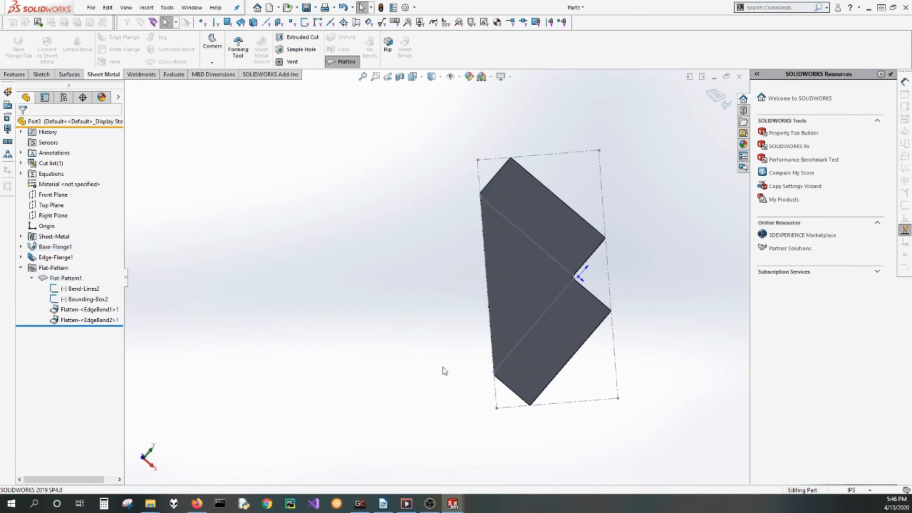
pyautogui.press('m')
pyautogui.click(495, 388)
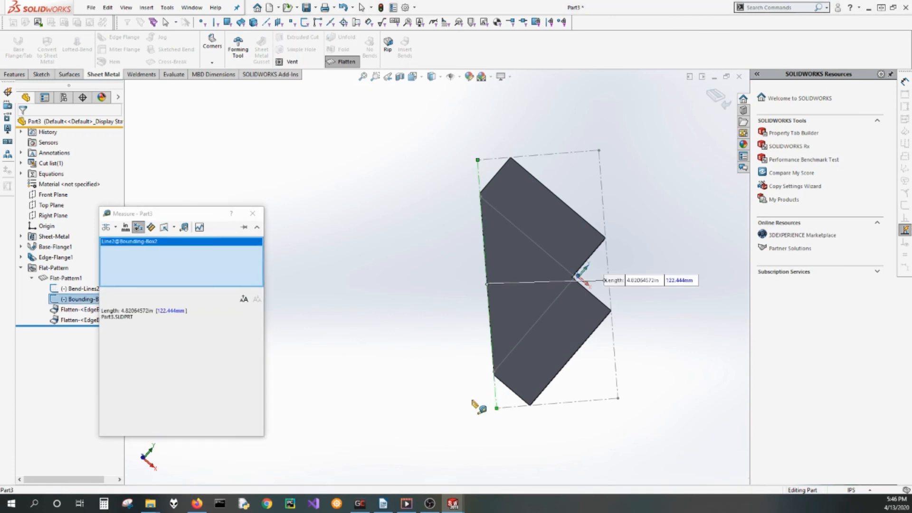
pyautogui.click(252, 213)
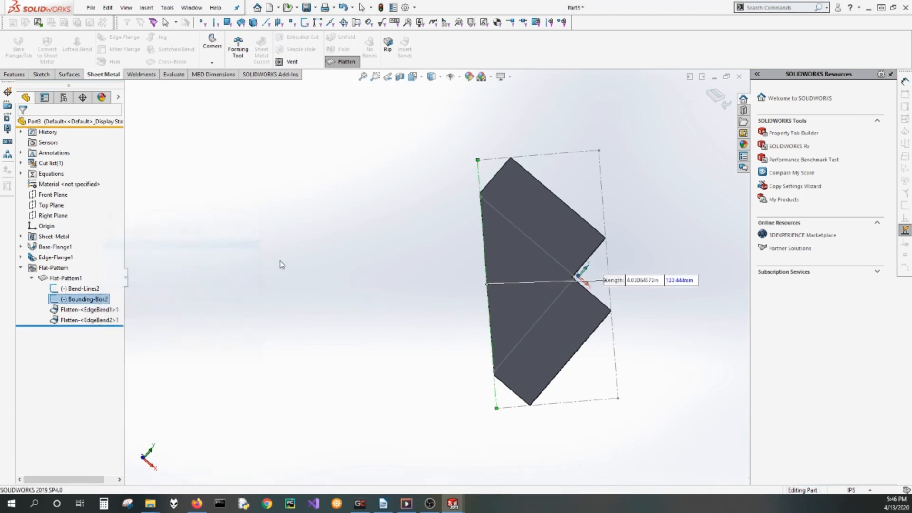
pyautogui.click(668, 292)
# Step: Examine the flat pattern's outline and bend lines, and suppress Flat-Pattern1 to fold the bracket back up
pyautogui.scroll(2, 661, 286)
pyautogui.scroll(-1, 663, 278)
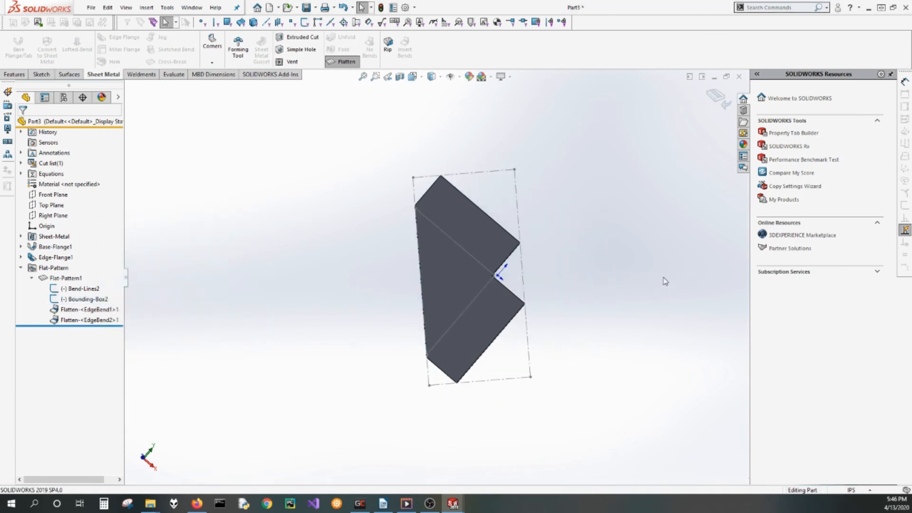
pyautogui.scroll(-1, 631, 239)
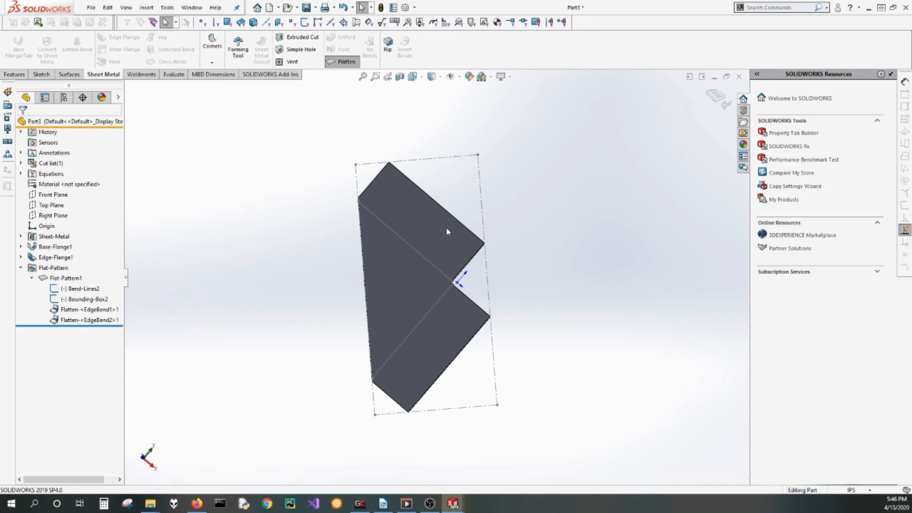
pyautogui.scroll(-2, 414, 250)
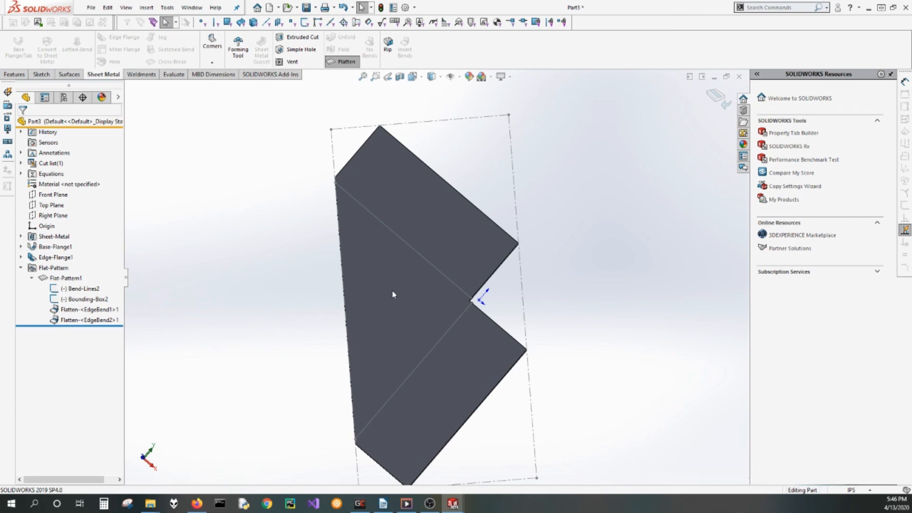
pyautogui.moveTo(392, 295); pyautogui.dragTo(410, 305, button='middle')
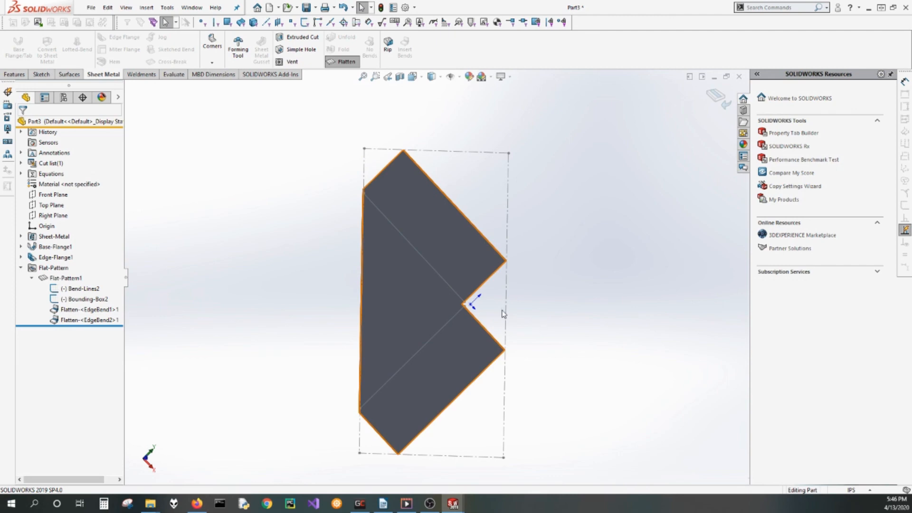
pyautogui.moveTo(503, 314); pyautogui.dragTo(268, 234, button='middle')
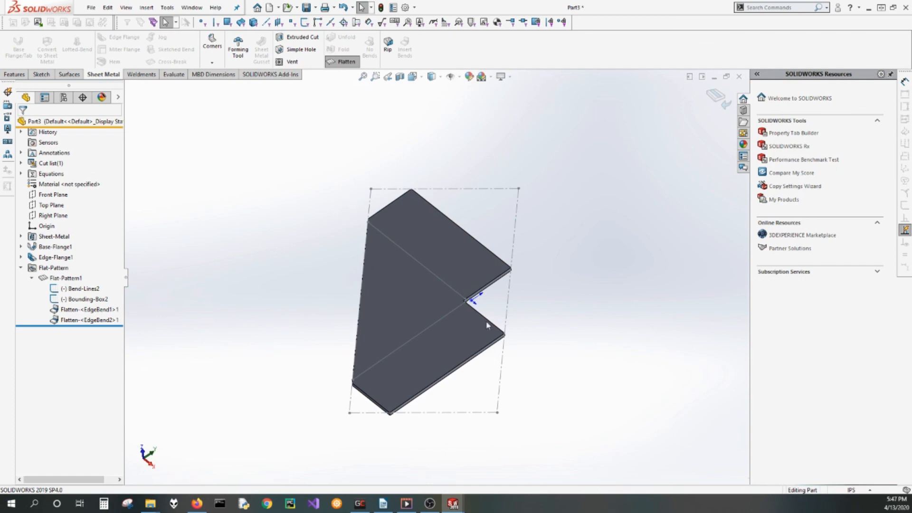
pyautogui.rightClick(60, 278)
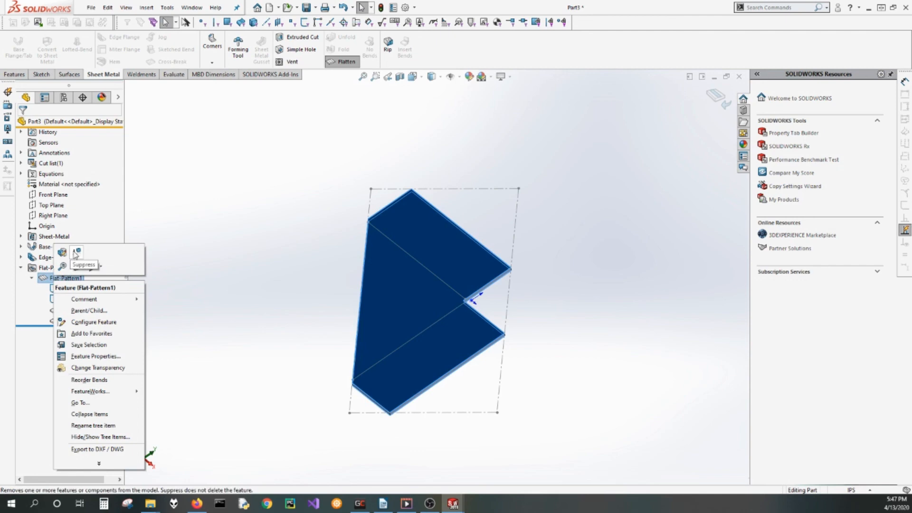
pyautogui.click(75, 254)
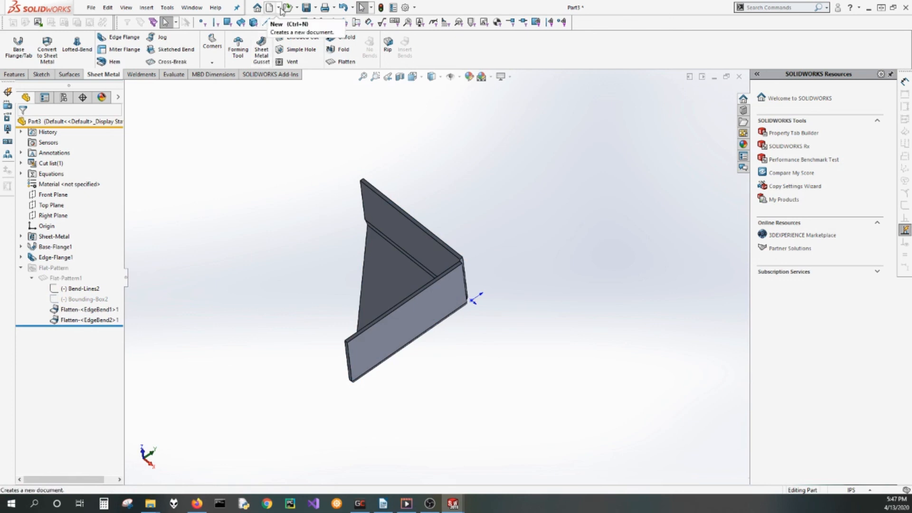
# Step: Start a drawing from the bracket part and save the part to the Desktop as Part3.SLDPRT
pyautogui.click(279, 8)
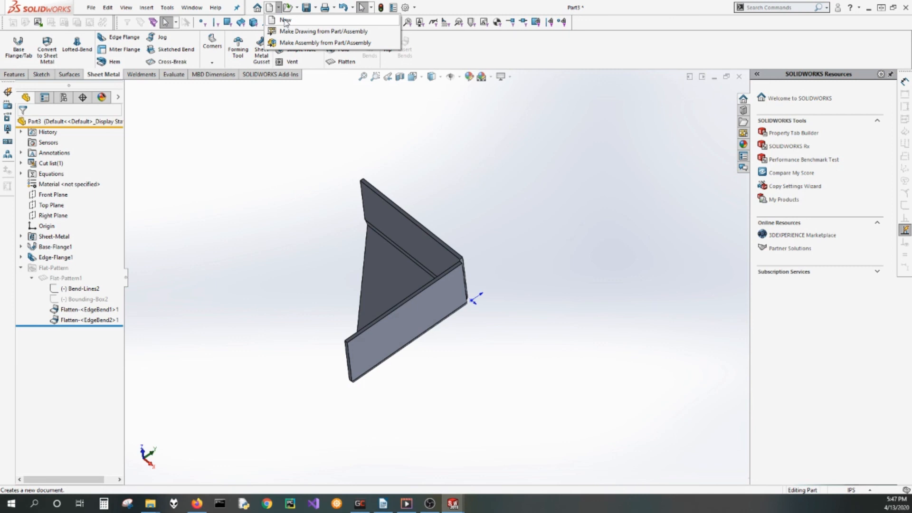
pyautogui.click(306, 33)
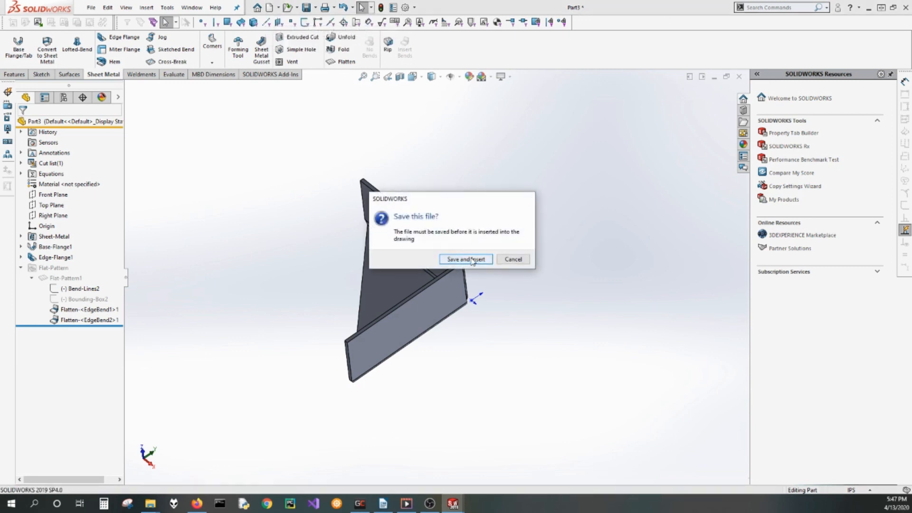
pyautogui.click(470, 260)
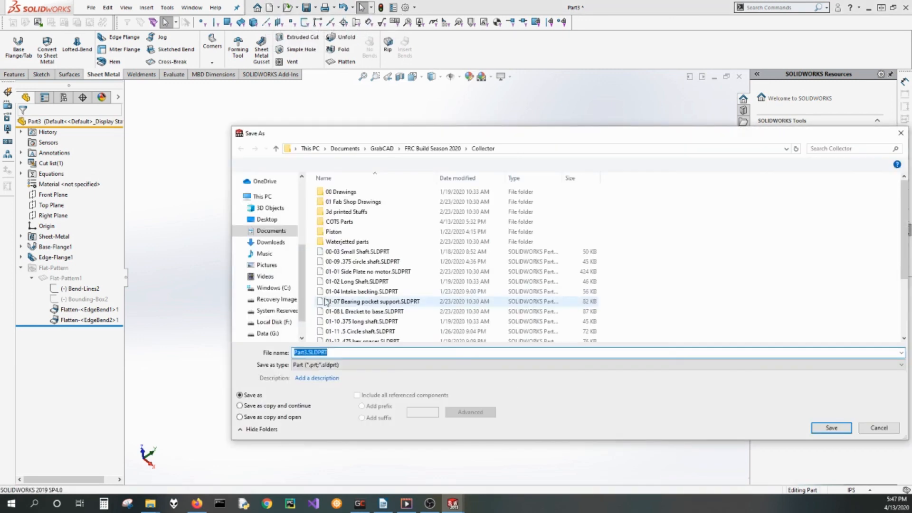
pyautogui.scroll(3, 285, 257)
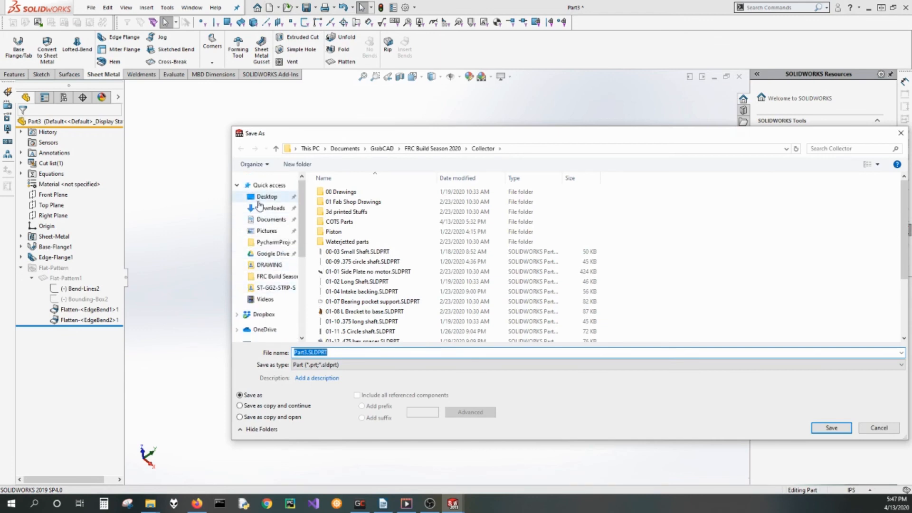
pyautogui.click(266, 196)
pyautogui.click(308, 353)
pyautogui.doubleClick(309, 353)
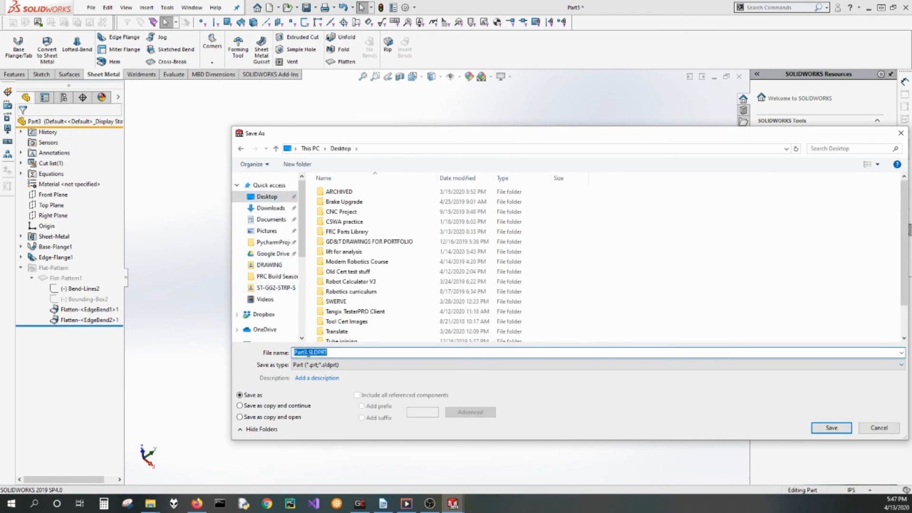
pyautogui.click(306, 352)
pyautogui.doubleClick(306, 352)
pyautogui.press('Return')
# Step: Create the drawing from a blank template on an A (ANSI) Landscape sheet with the sheet format displayed
pyautogui.hotkey('ctrl', 'n')
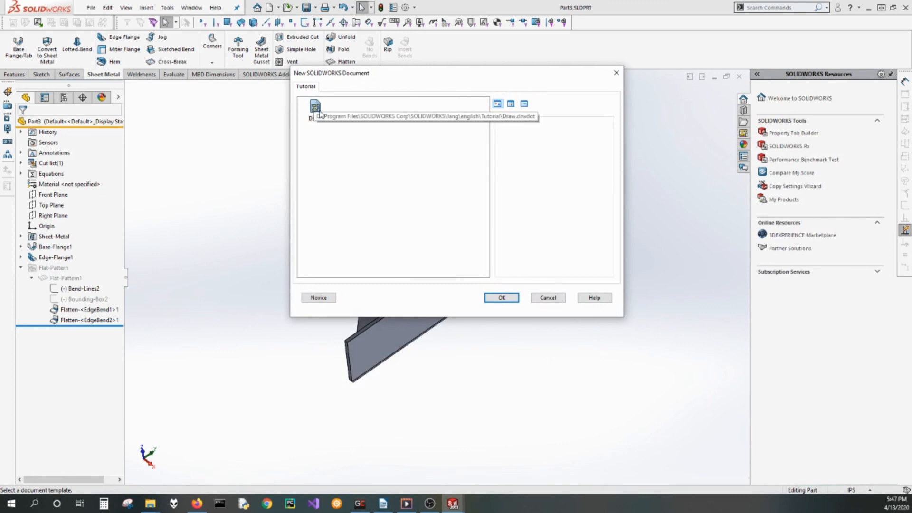
pyautogui.press('Escape')
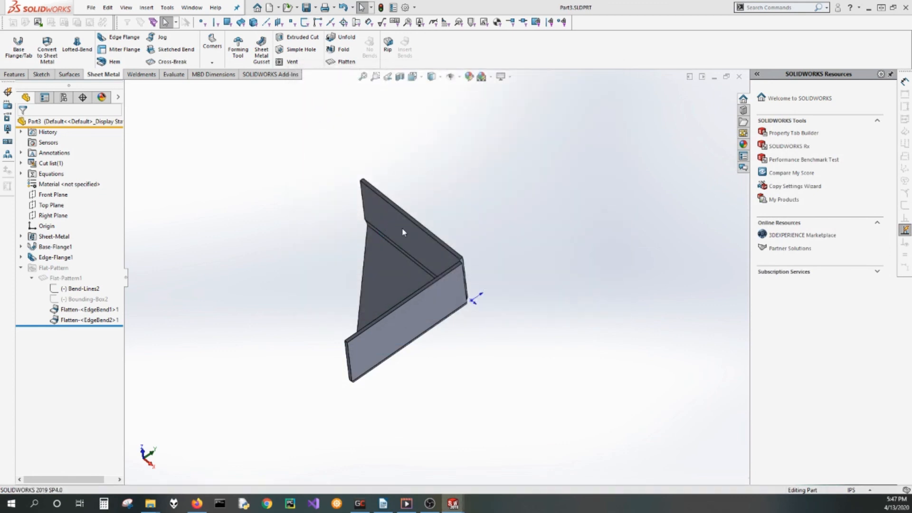
pyautogui.click(514, 255)
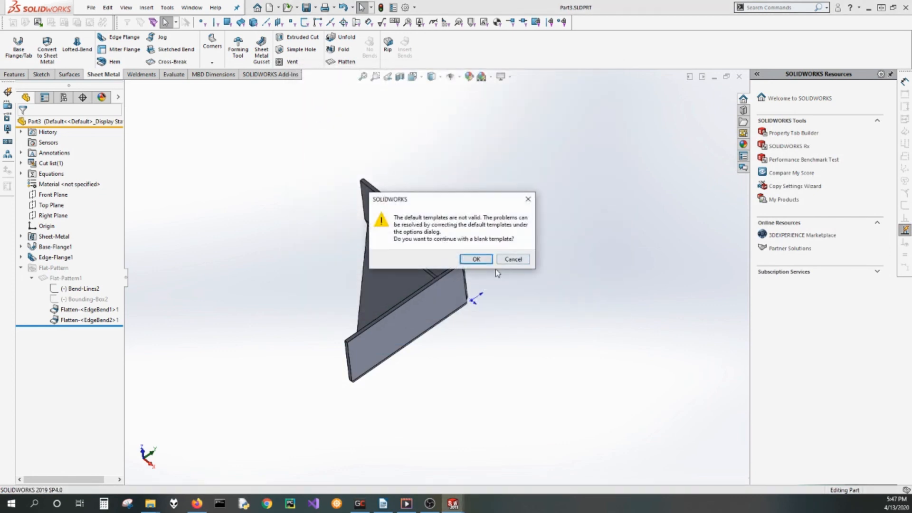
pyautogui.click(473, 258)
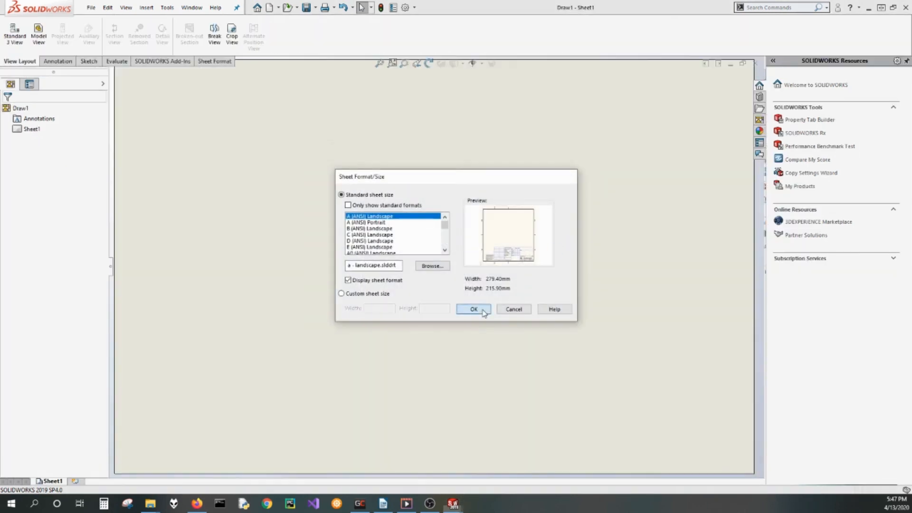
pyautogui.click(472, 309)
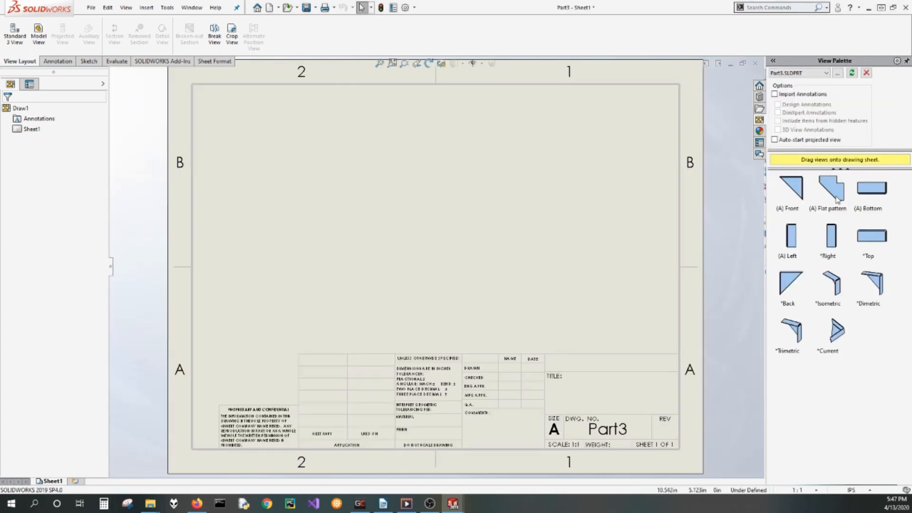
# Step: Place the bracket's flat pattern view with its bend notes in the upper right area of the drawing sheet
pyautogui.click(841, 189)
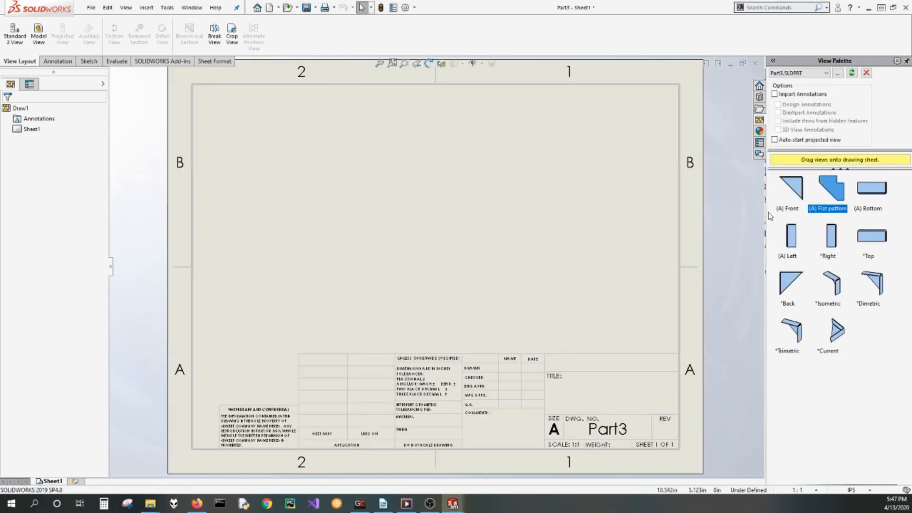
pyautogui.moveTo(828, 196)
pyautogui.mouseDown()
pyautogui.moveTo(610, 244)
pyautogui.moveTo(569, 240)
pyautogui.mouseUp()
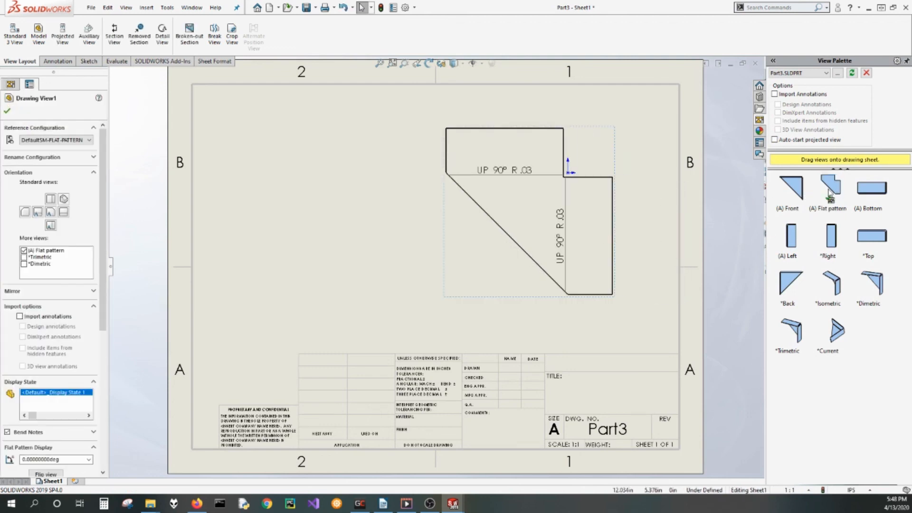
pyautogui.click(7, 111)
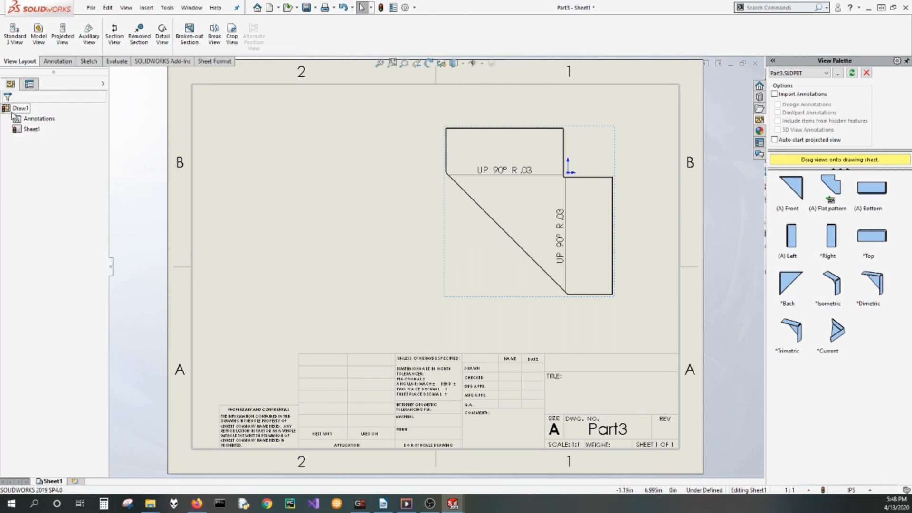
# Step: Insert a model view of Part3 using the DefaultSM-FLAT-PATTERN configuration on the left half of the sheet, beside the first flat pattern view
pyautogui.click(40, 38)
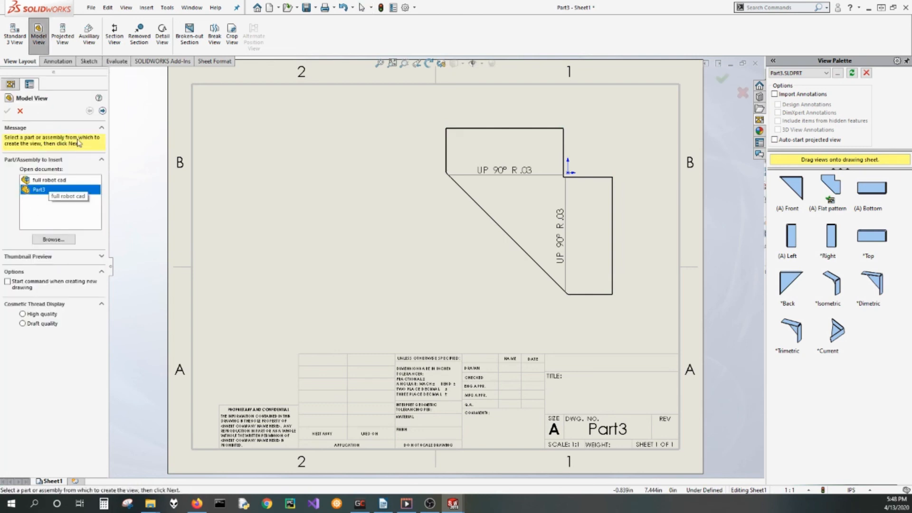
pyautogui.click(102, 111)
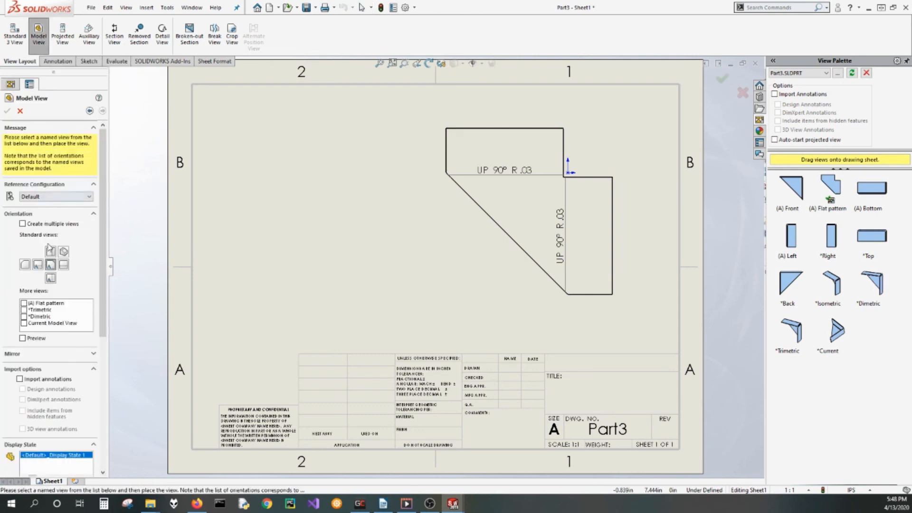
pyautogui.click(72, 198)
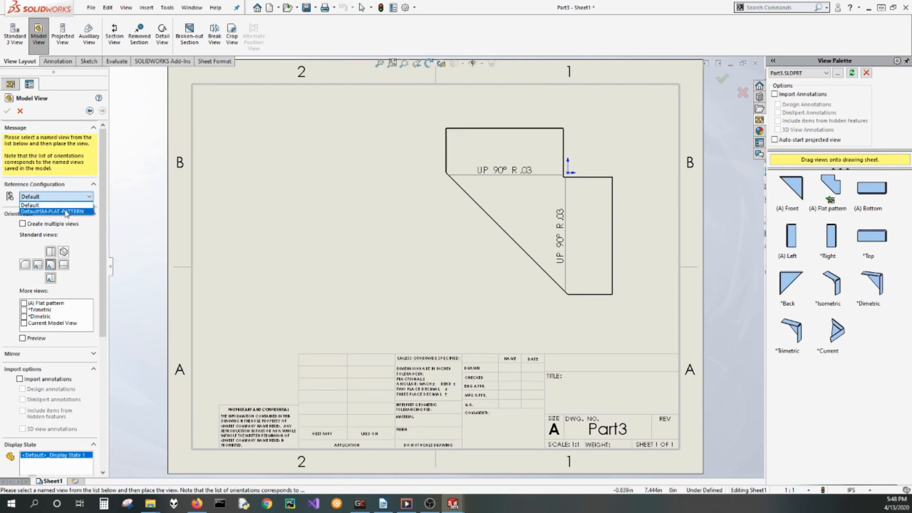
pyautogui.click(66, 213)
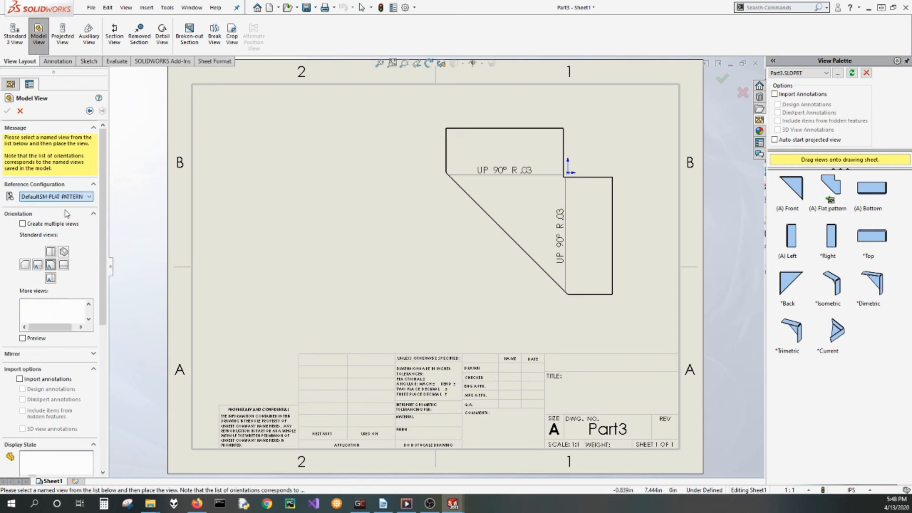
pyautogui.click(292, 240)
pyautogui.scroll(-5, 55, 335)
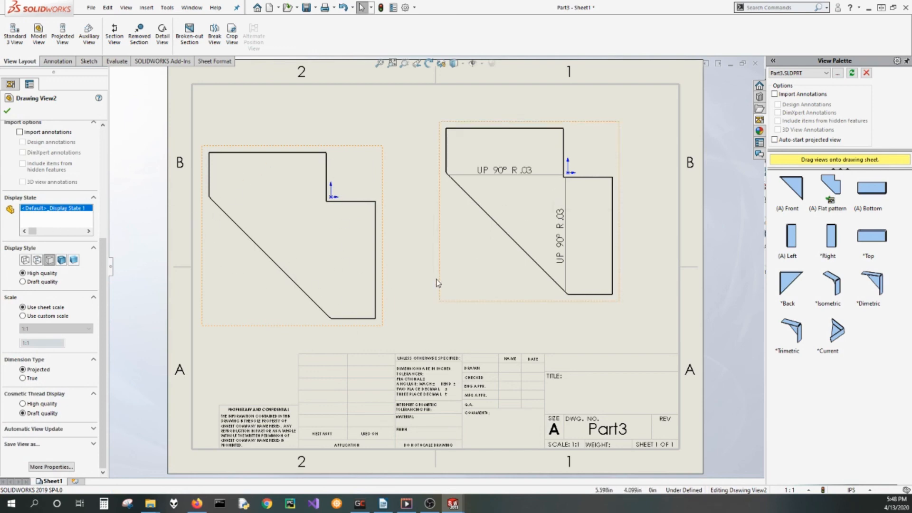
pyautogui.click(546, 200)
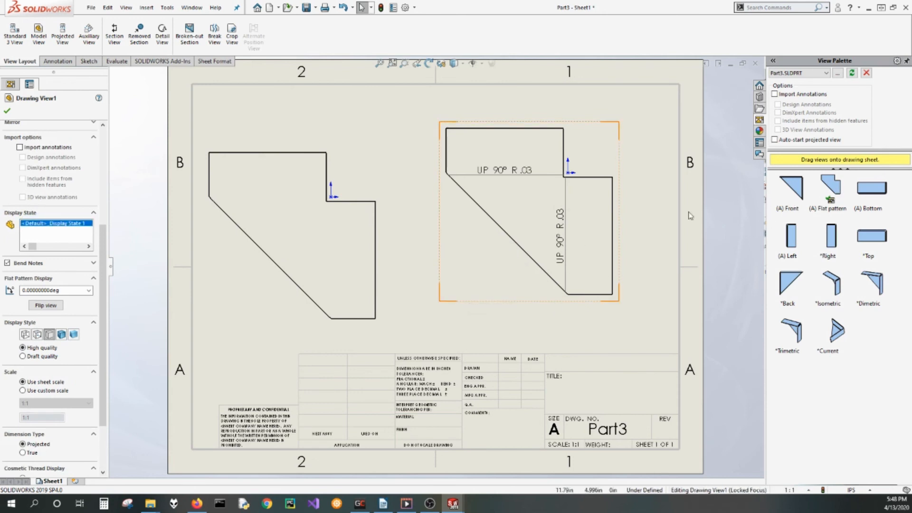
pyautogui.click(7, 112)
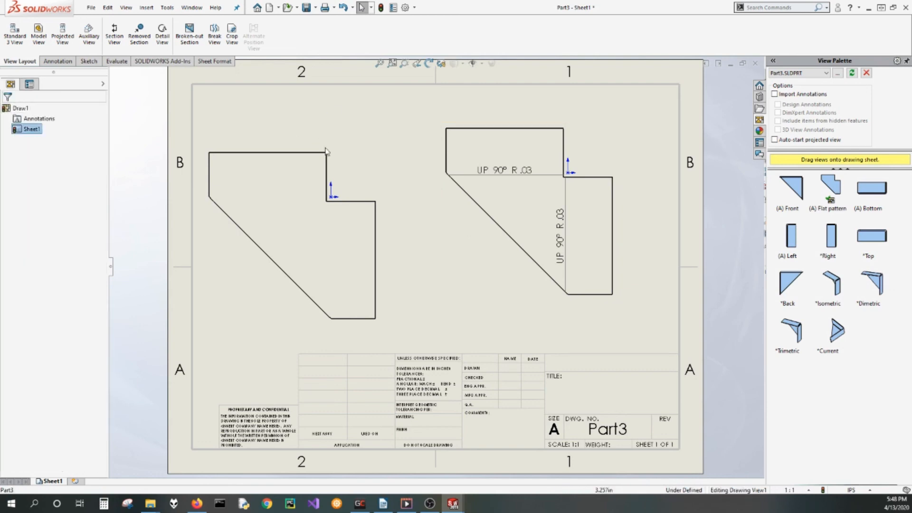